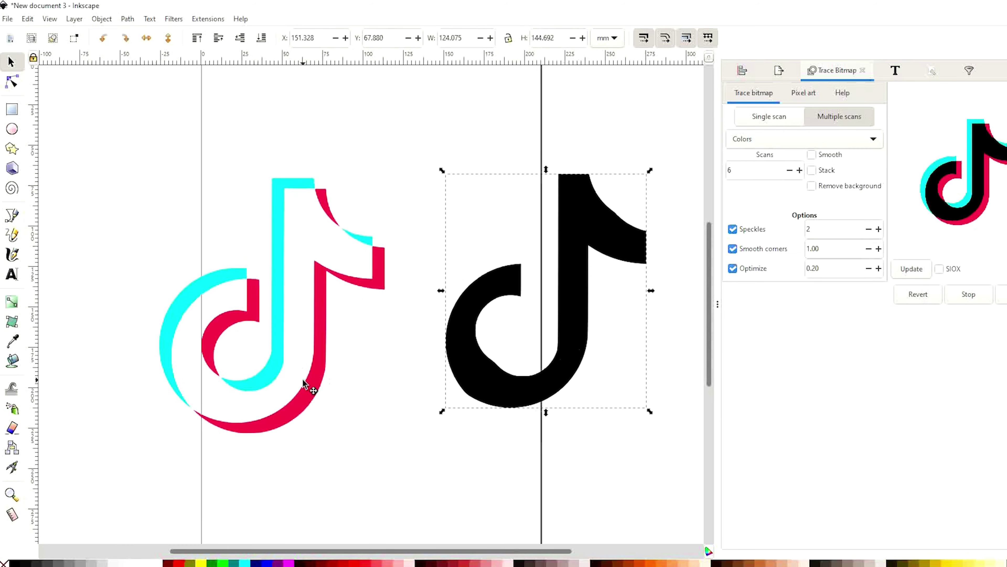
# Step: Shift the finished peace-sign, heart and TikTok design right and down toward the page centre, then reselect it
pyautogui.moveTo(308, 387)
pyautogui.mouseDown()
pyautogui.moveTo(479, 288)
pyautogui.moveTo(460, 281)
pyautogui.mouseUp()
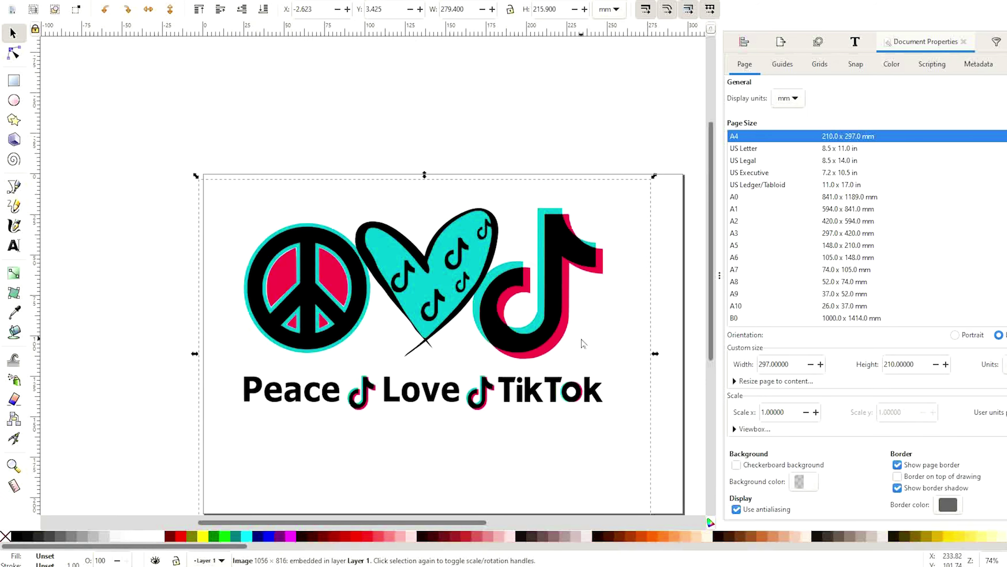
pyautogui.moveTo(576, 325); pyautogui.dragTo(605, 338)
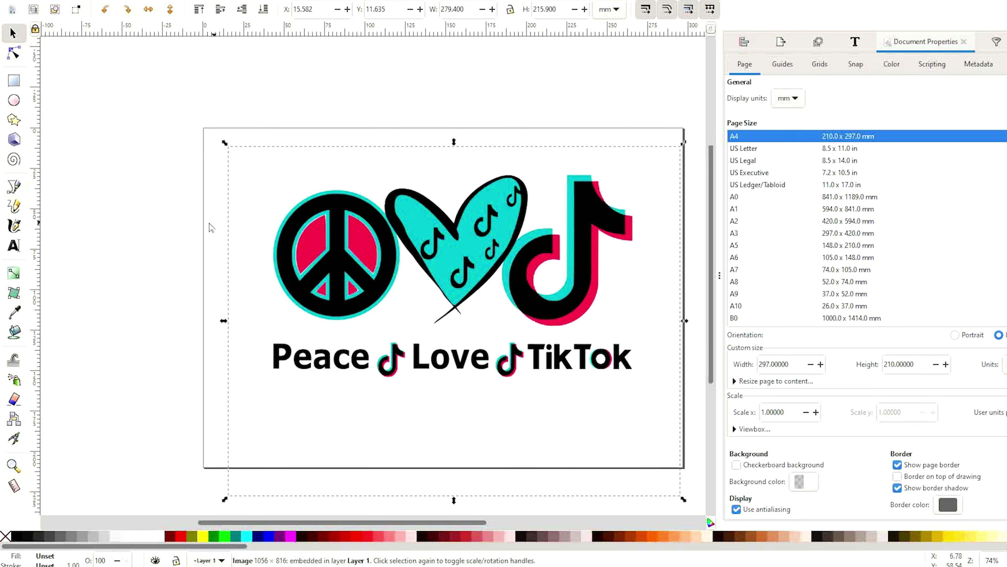
pyautogui.click(195, 230)
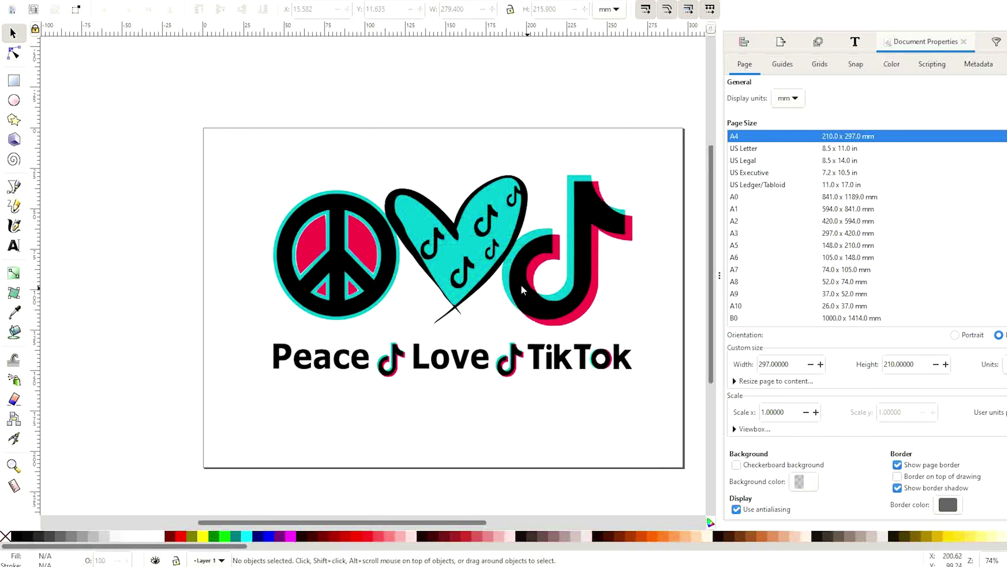
pyautogui.click(561, 294)
# Step: Nudge the design slightly up-left and switch to the Chrome browser
pyautogui.moveTo(561, 294); pyautogui.dragTo(554, 298)
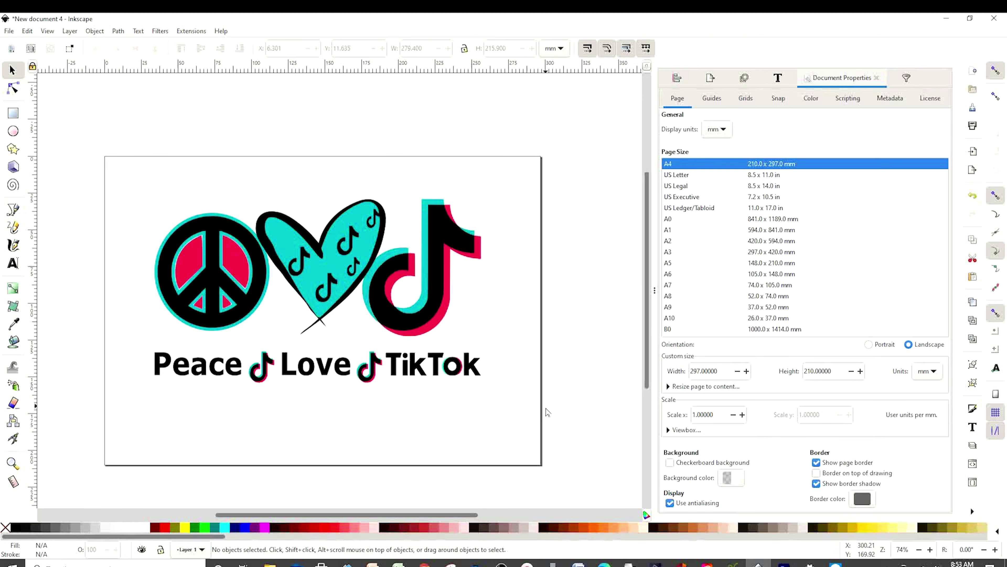
pyautogui.click(424, 564)
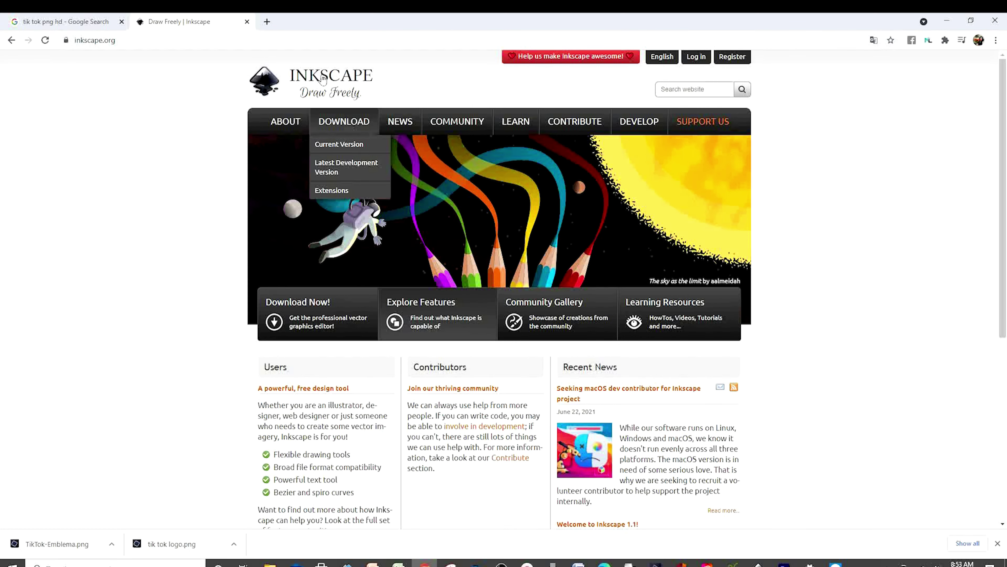
# Step: Replace the Google Images query with 'tik tok logo png hd' and run the search
pyautogui.click(94, 23)
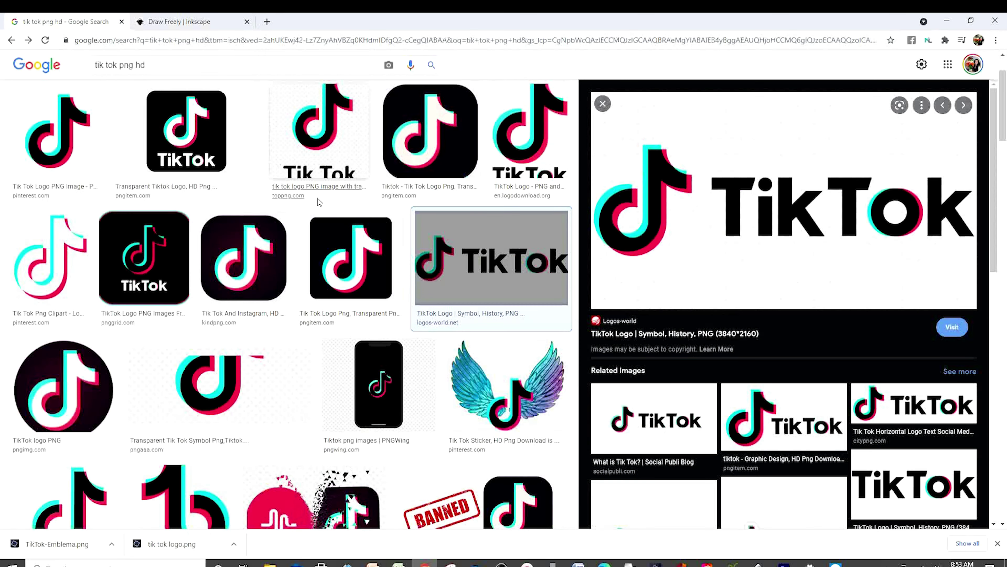
pyautogui.scroll(2, 186, 105)
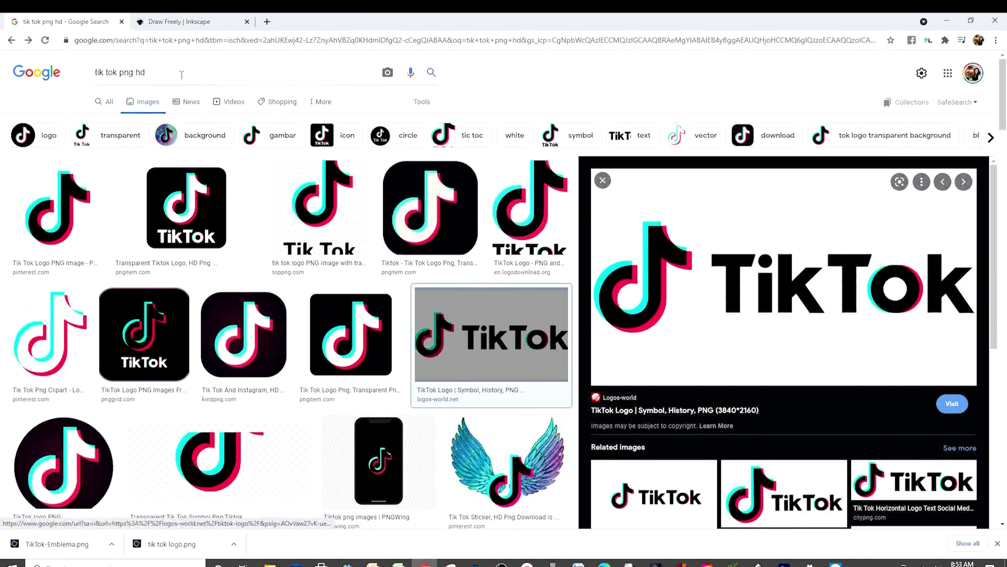
pyautogui.moveTo(146, 73); pyautogui.dragTo(94, 72)
pyautogui.press('BackSpace')
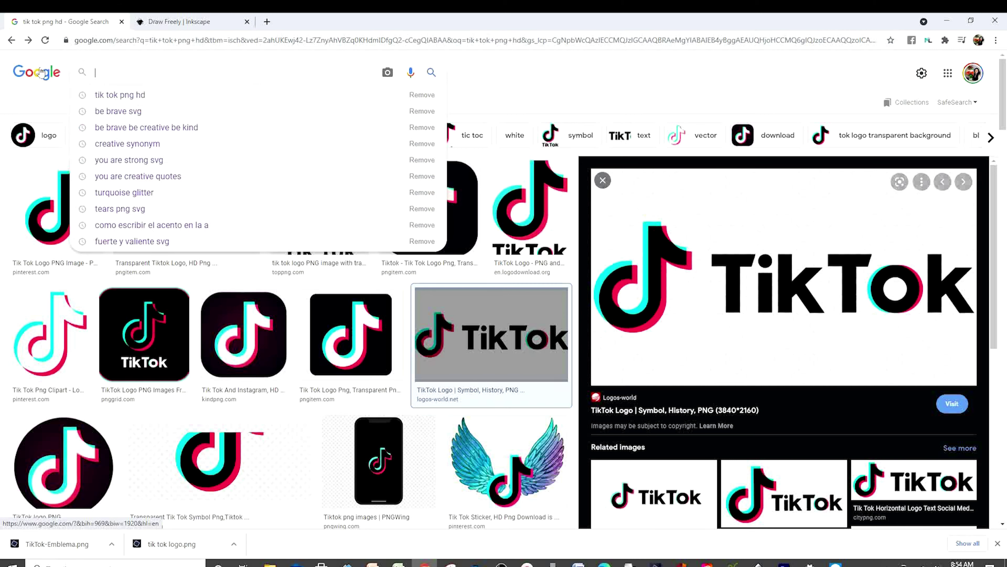
pyautogui.write('ti')
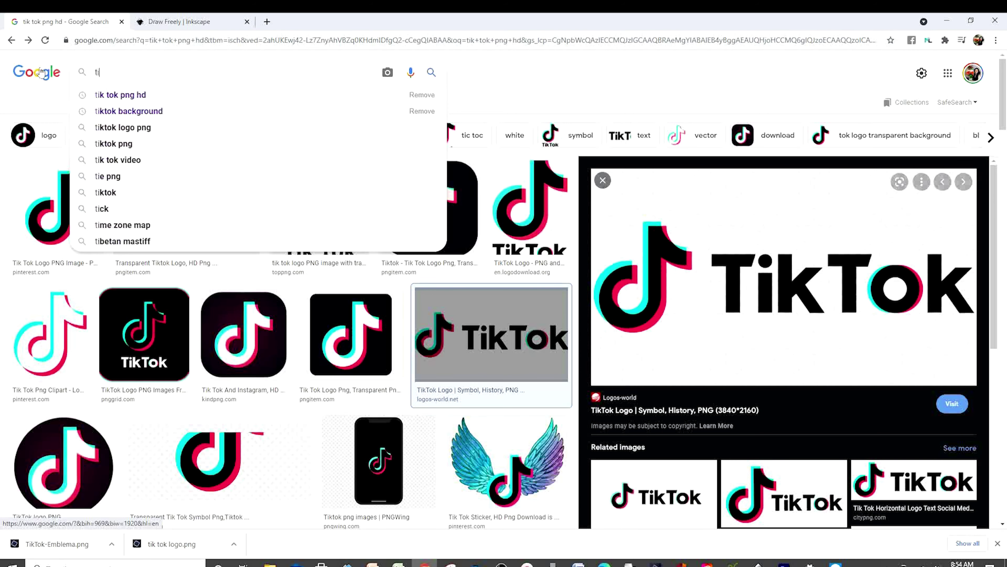
pyautogui.write('k tok log')
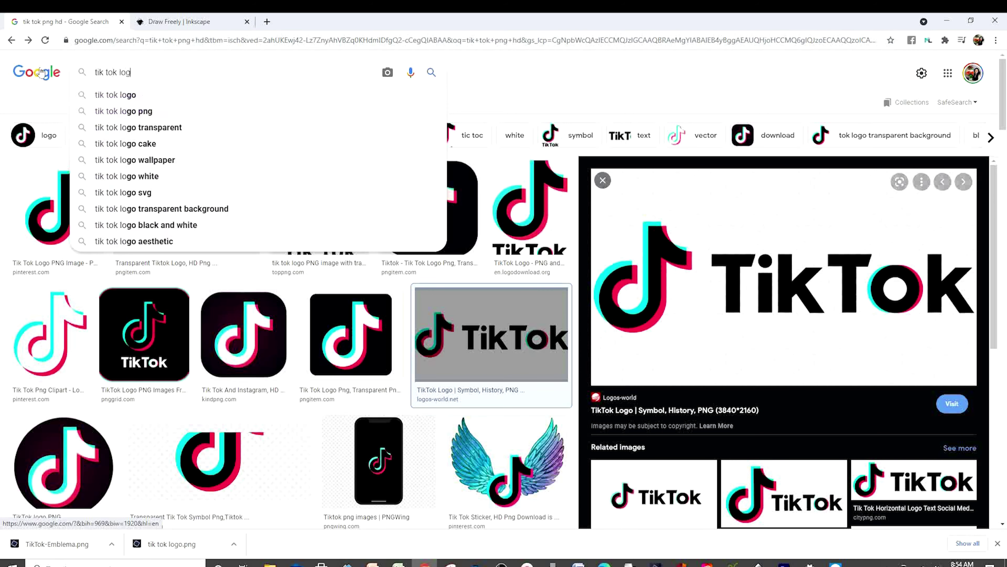
pyautogui.write('o ')
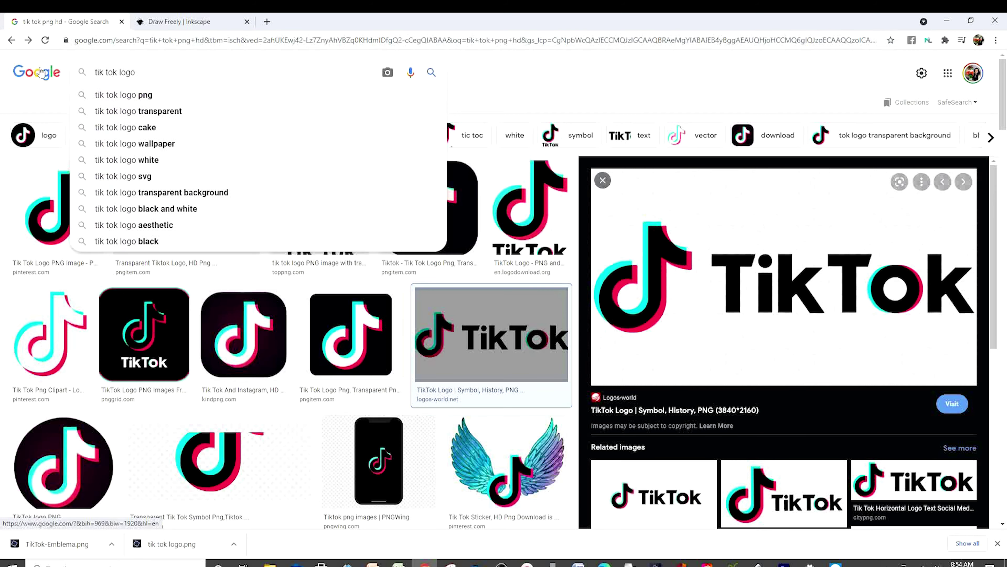
pyautogui.write('p')
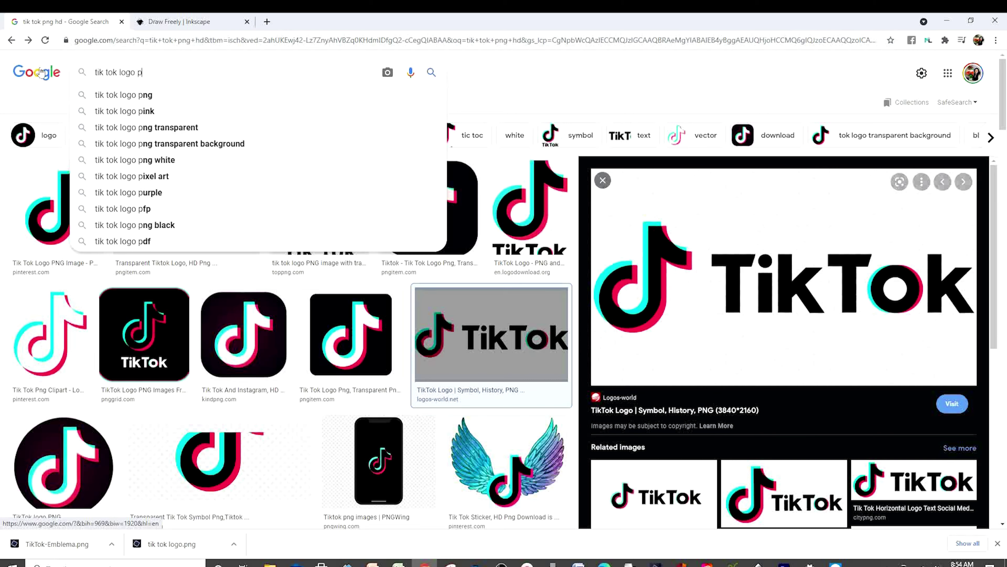
pyautogui.write('ng hd')
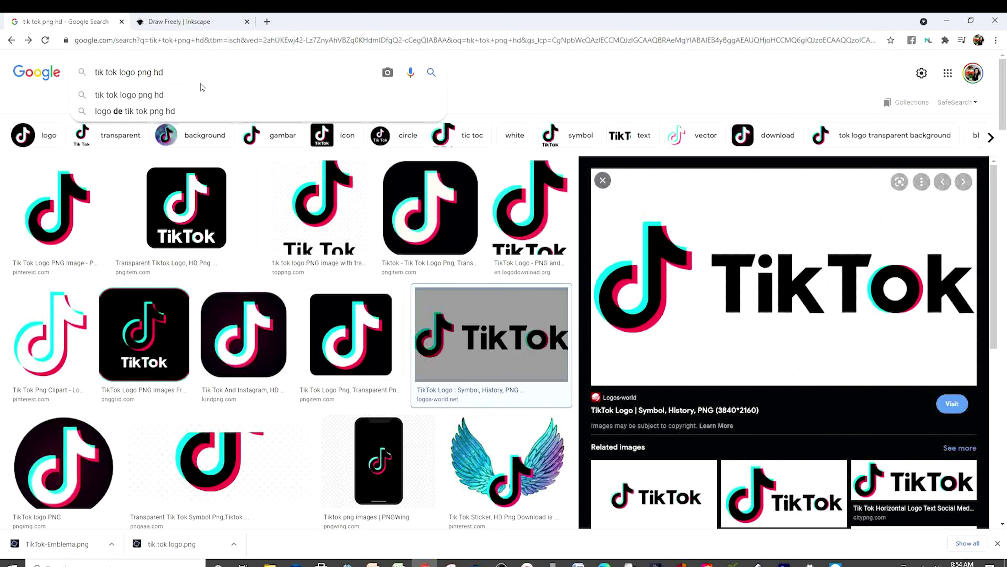
pyautogui.press('Return')
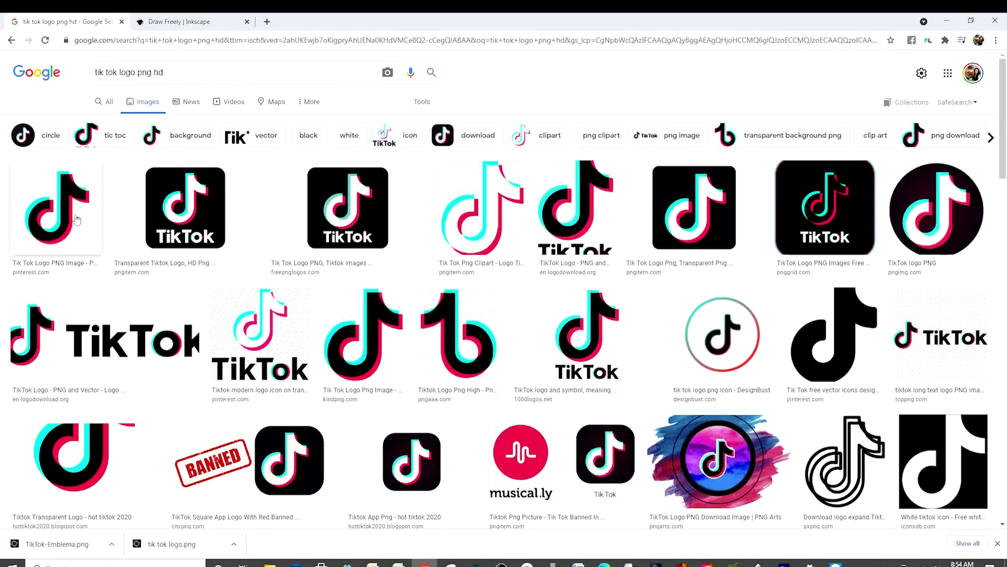
# Step: Save the first TikTok logo result as 'tik tok logo'
pyautogui.click(77, 220)
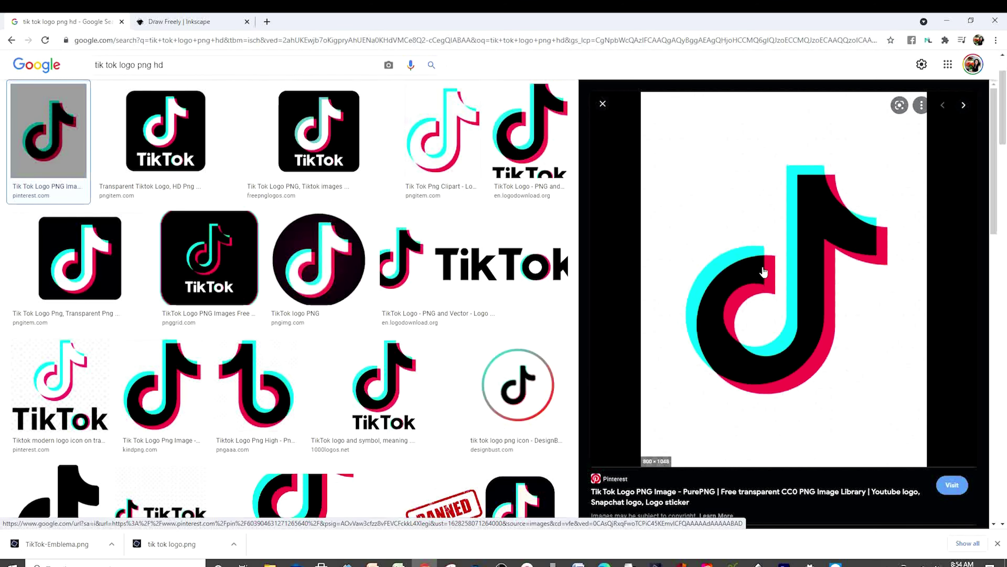
pyautogui.rightClick(756, 226)
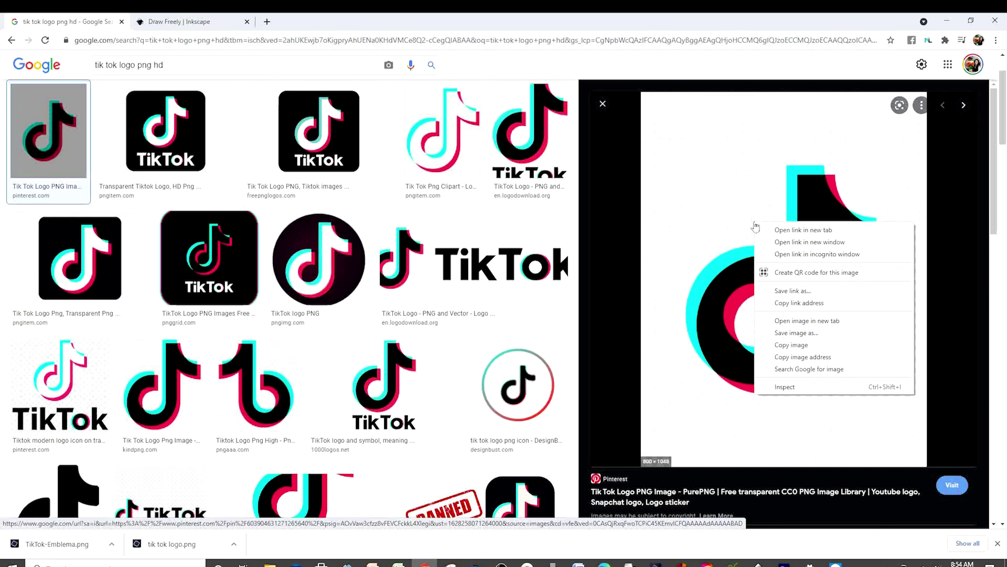
pyautogui.click(817, 334)
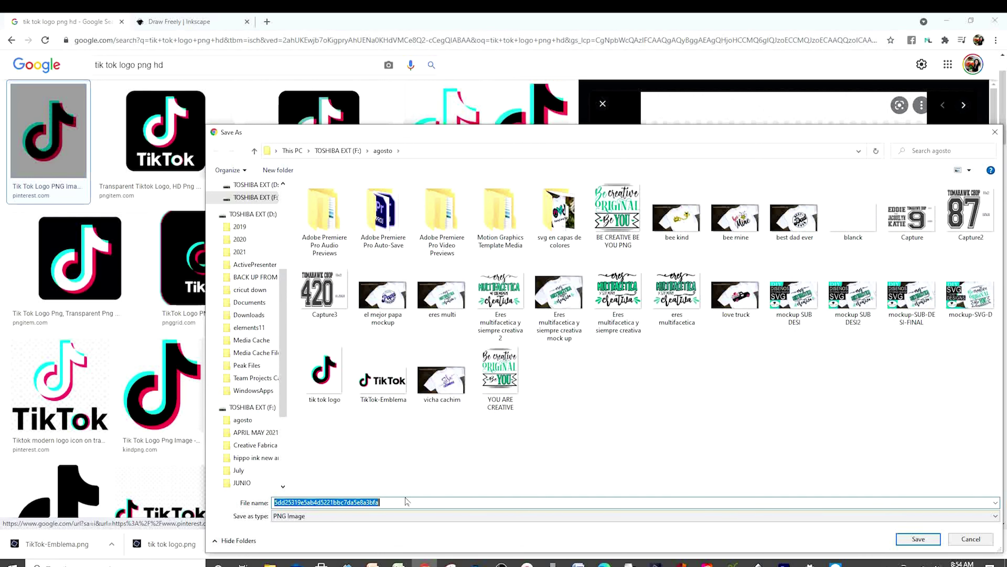
pyautogui.write('ti')
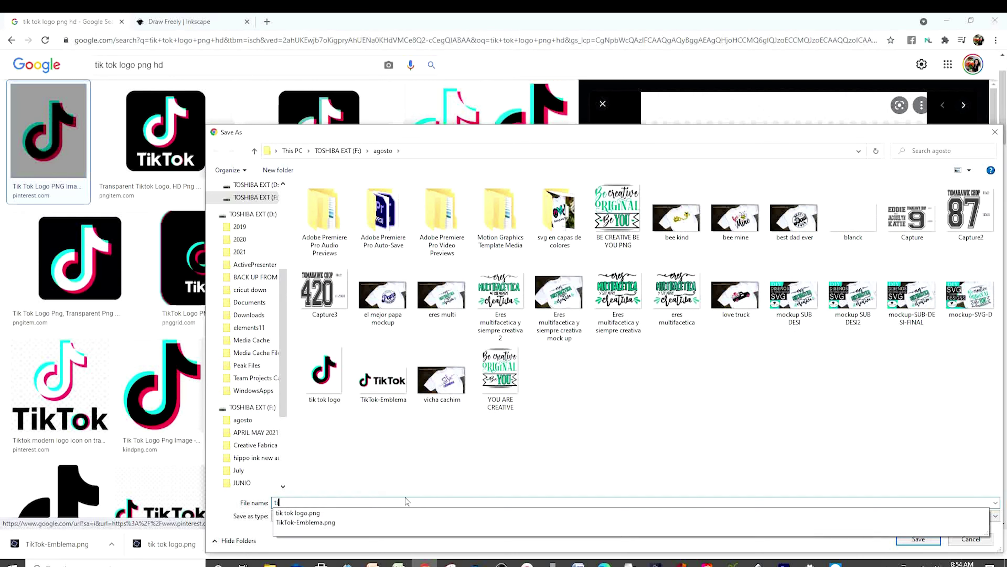
pyautogui.write('k tok l')
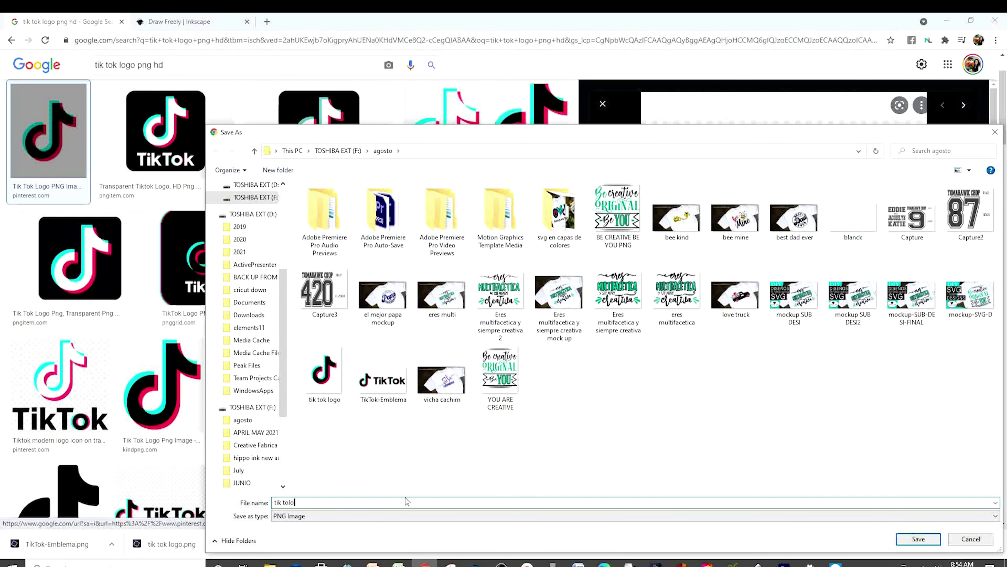
pyautogui.write('ogo')
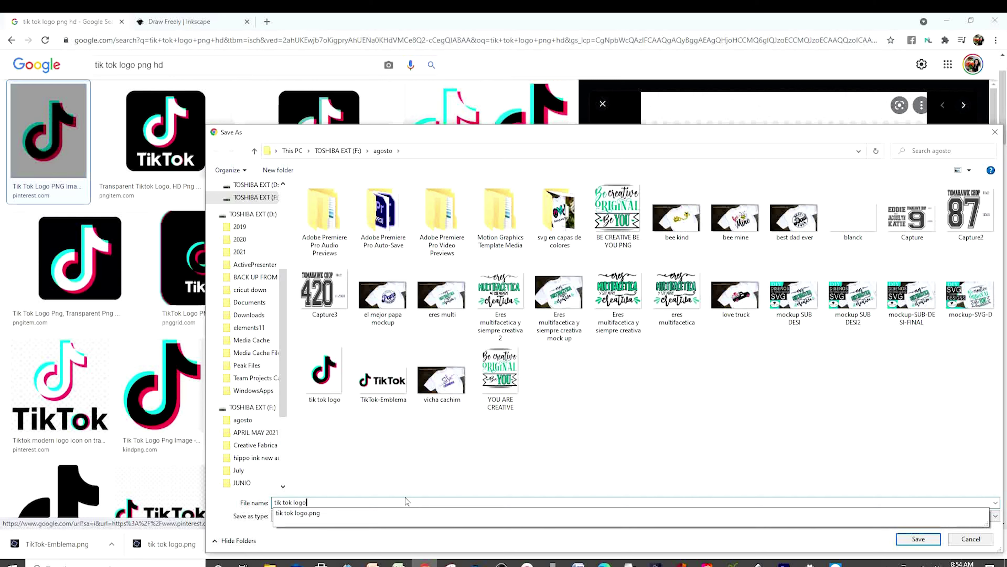
pyautogui.click(919, 538)
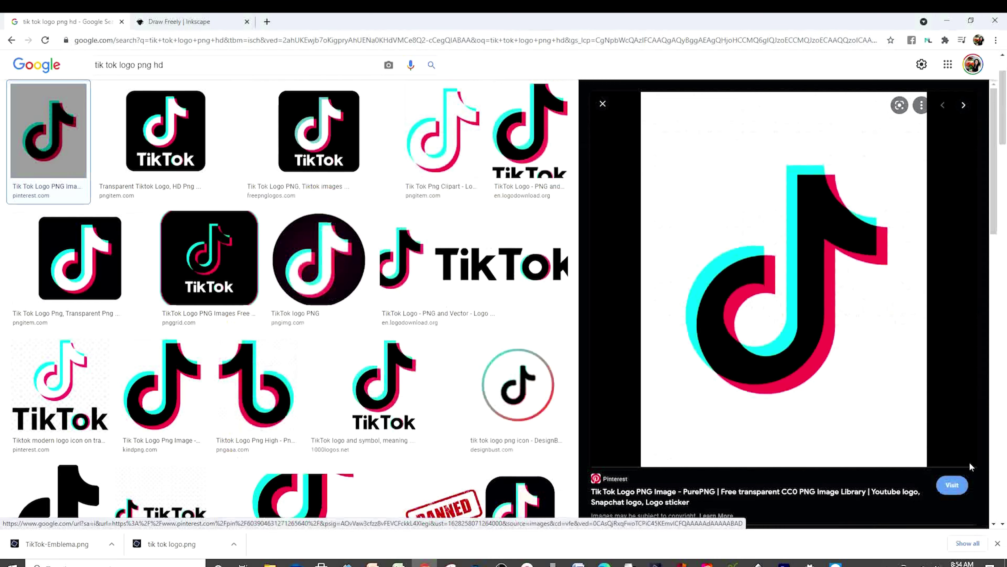
pyautogui.scroll(2, 381, 240)
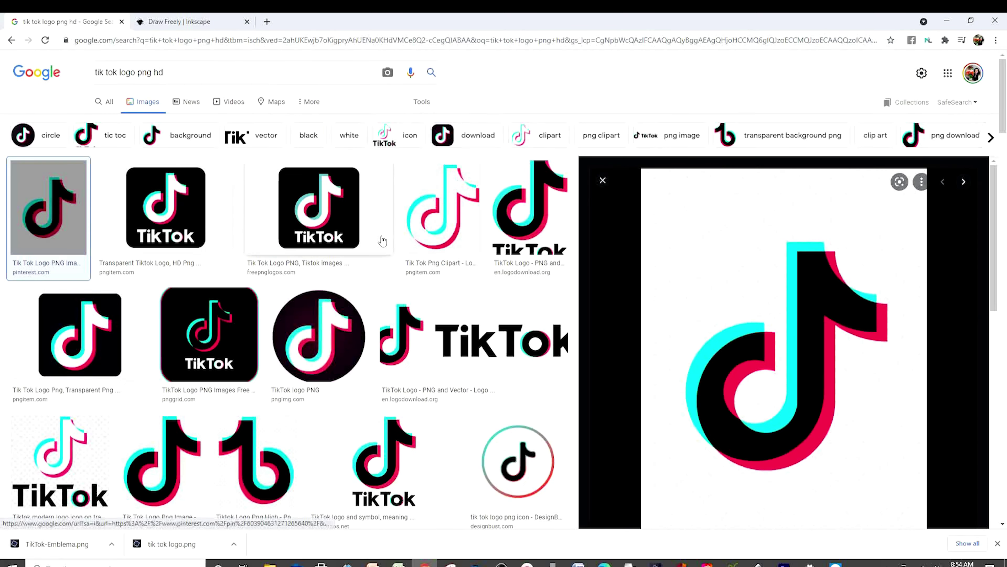
# Step: Search Google Images for 'peace sign png hd'
pyautogui.moveTo(165, 72); pyautogui.dragTo(37, 71)
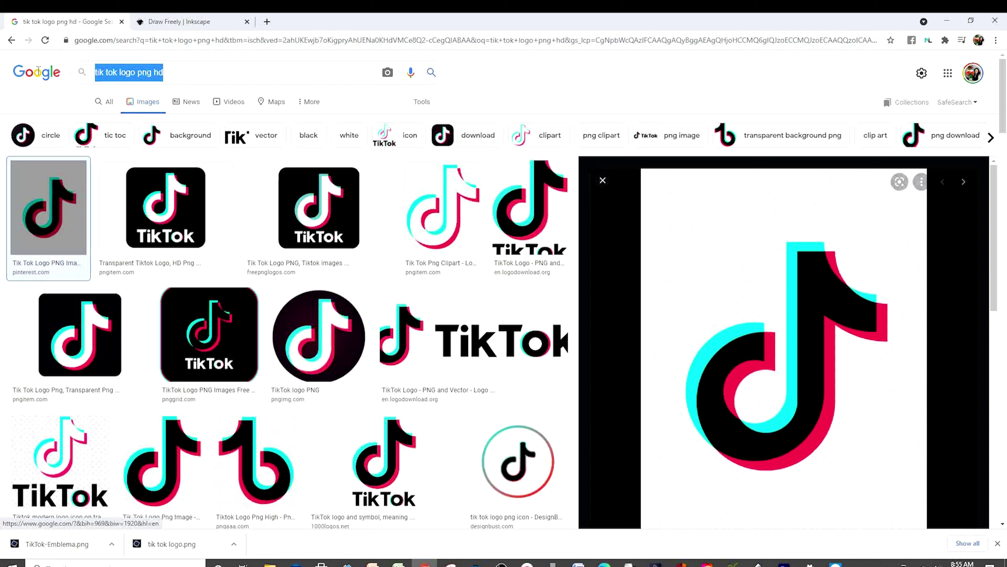
pyautogui.write('pea')
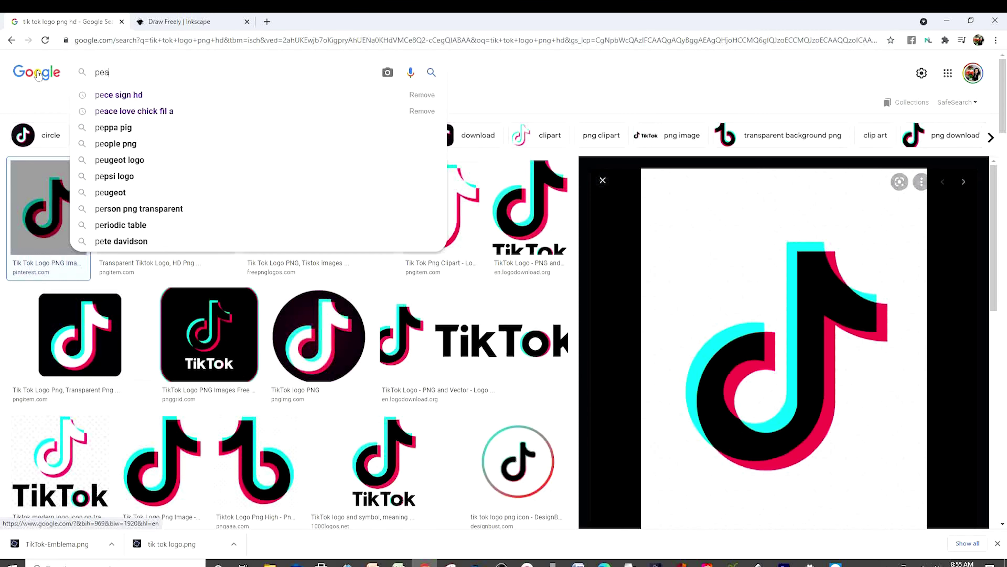
pyautogui.write('ce')
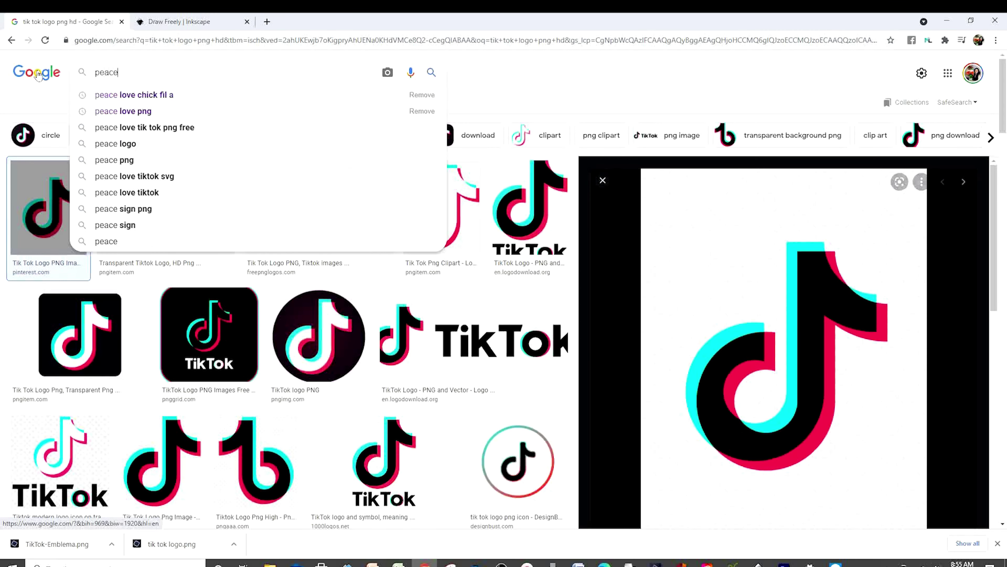
pyautogui.write(' sign')
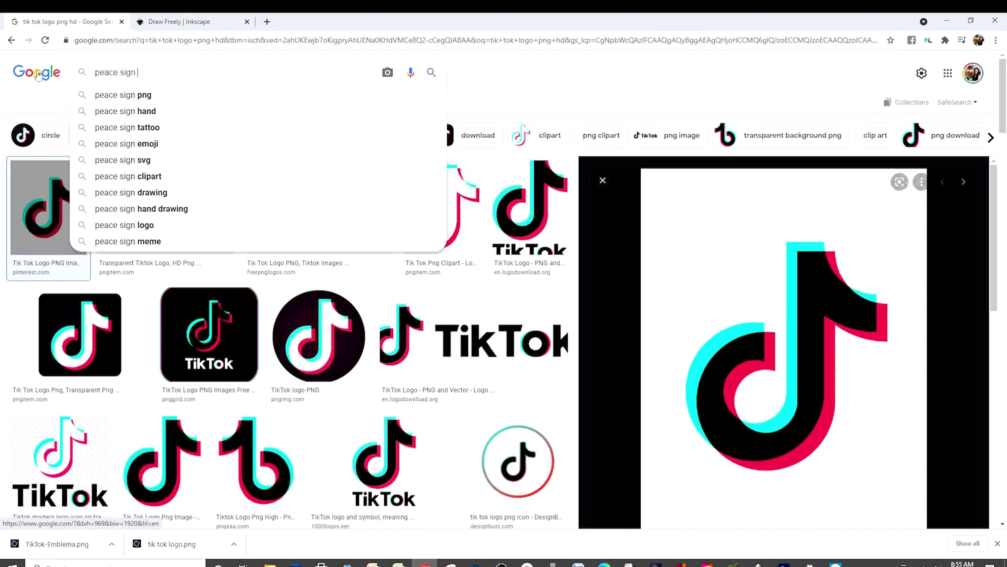
pyautogui.write(' png')
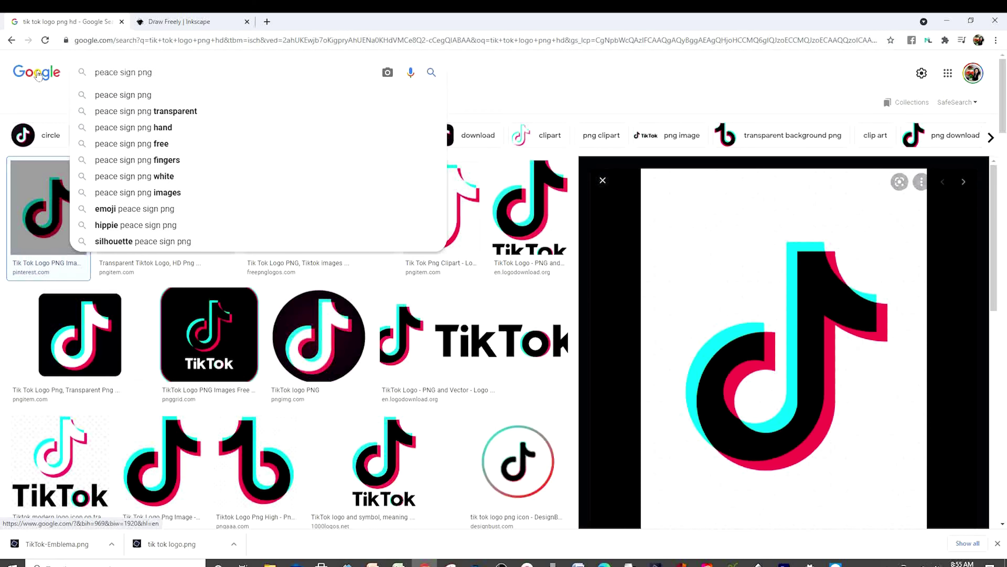
pyautogui.write(' hd')
pyautogui.press('Return')
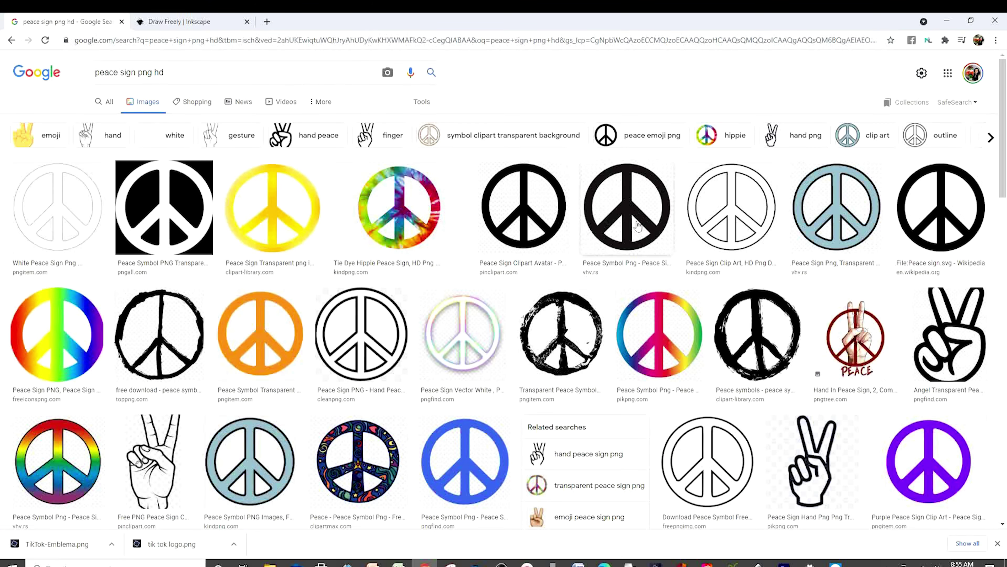
# Step: Save the black-and-white peace symbol image as 'signo de paz'
pyautogui.click(638, 226)
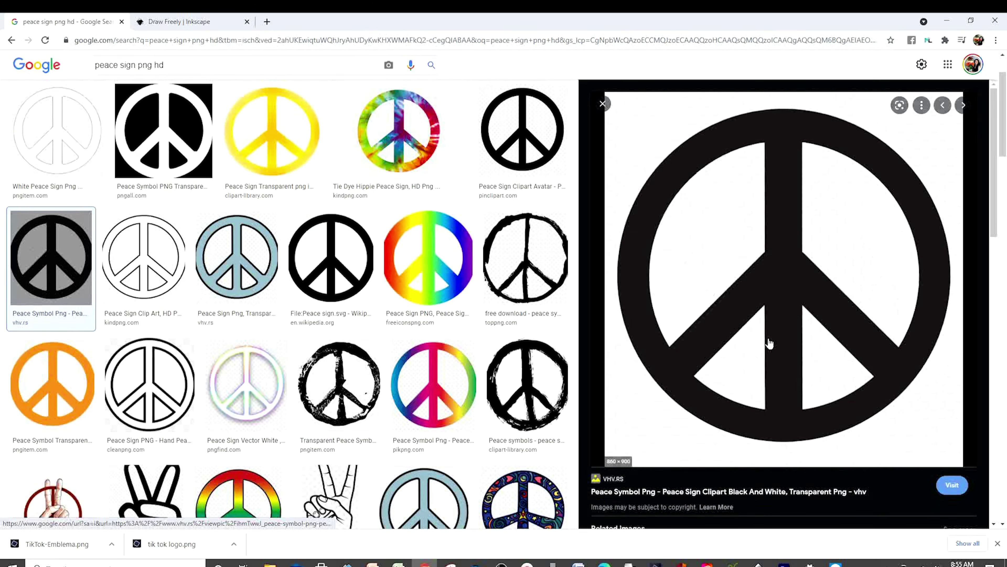
pyautogui.rightClick(772, 279)
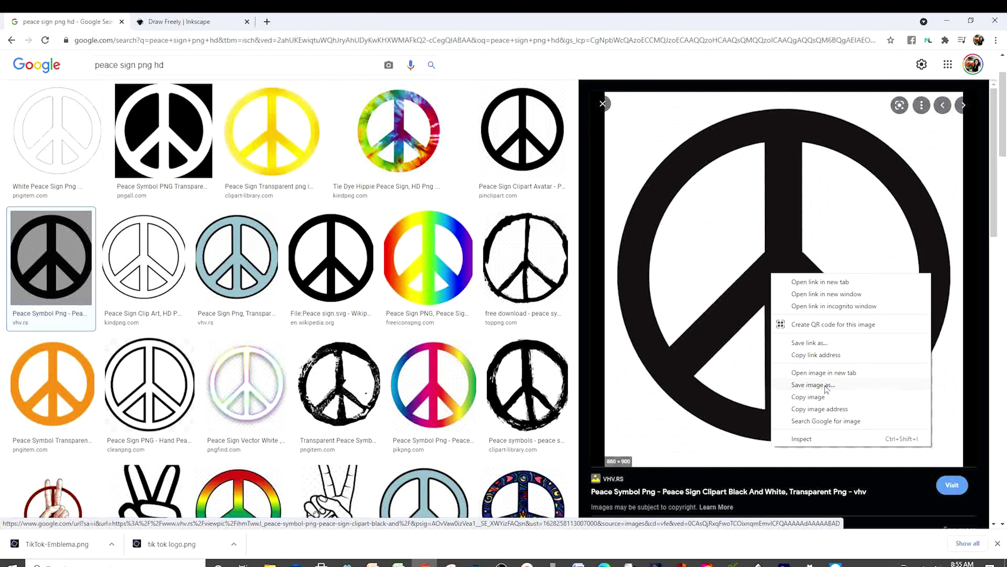
pyautogui.click(813, 385)
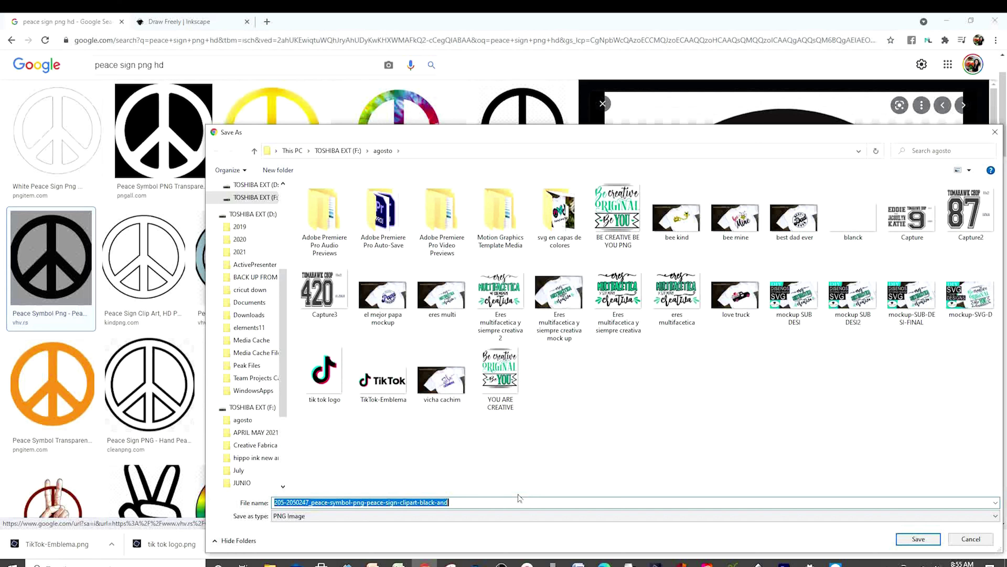
pyautogui.write('signo ')
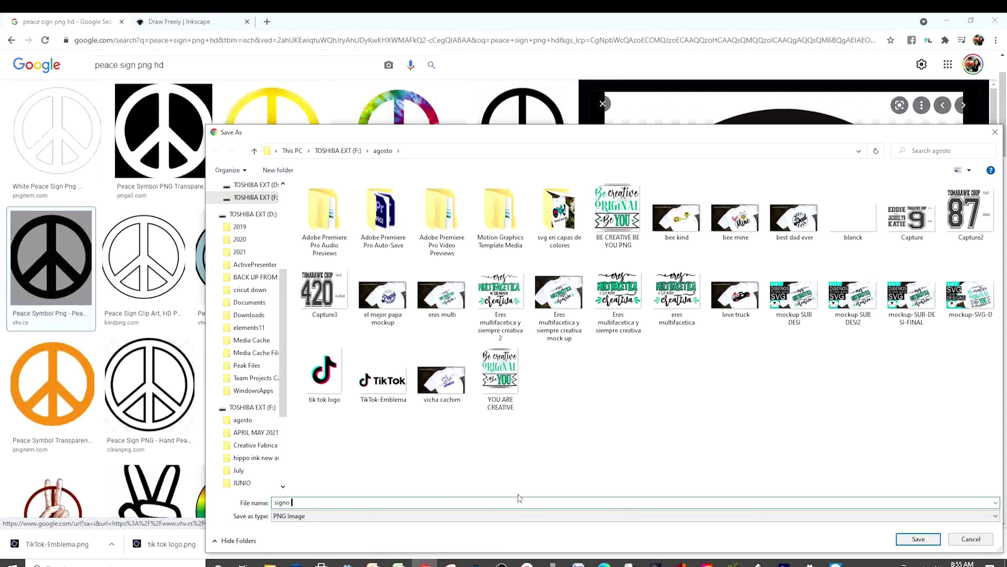
pyautogui.write('de paz')
pyautogui.click(919, 539)
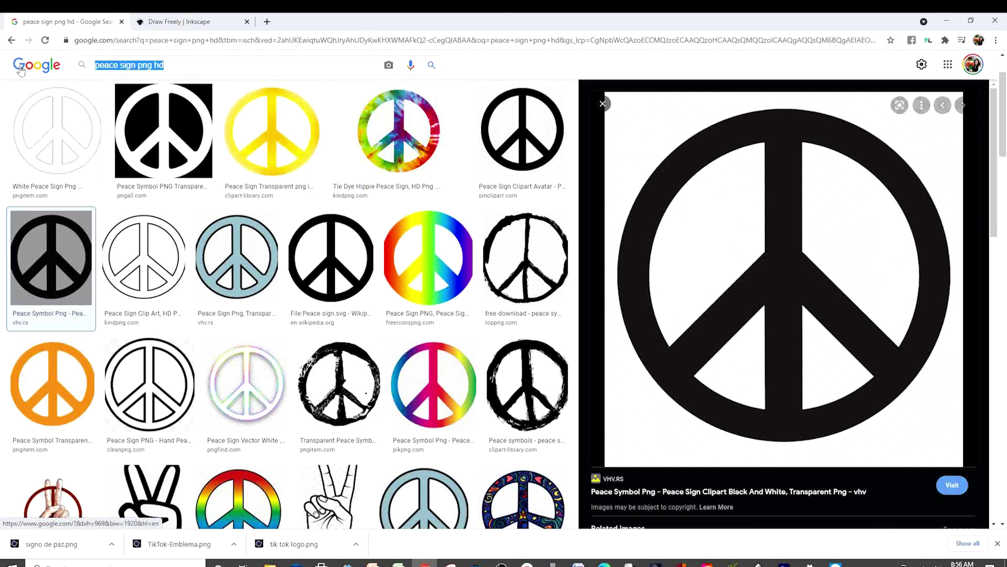
# Step: Search 'heart png hd', save the pink heart image, and return to Inkscape
pyautogui.write('heart png')
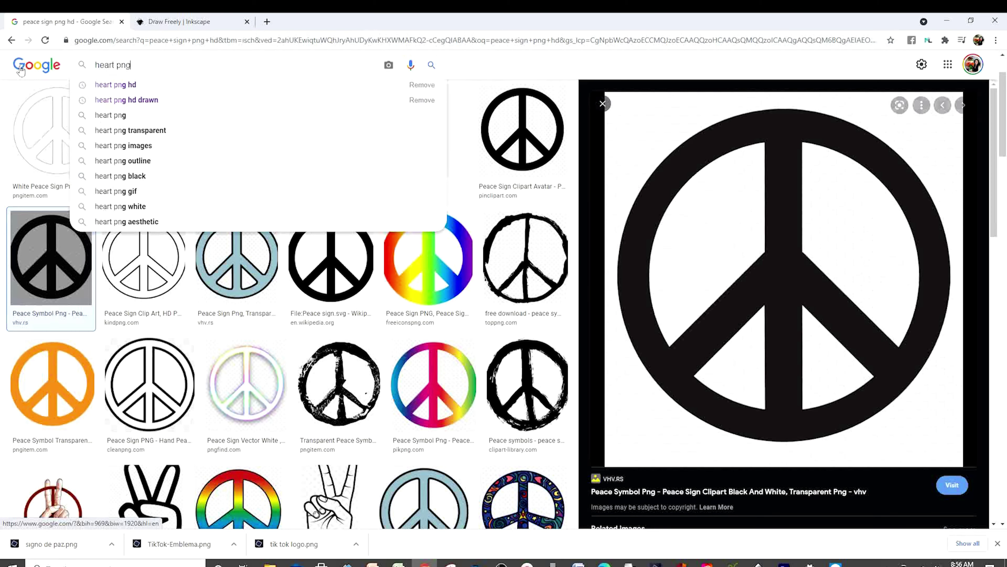
pyautogui.write(' hd')
pyautogui.press('Return')
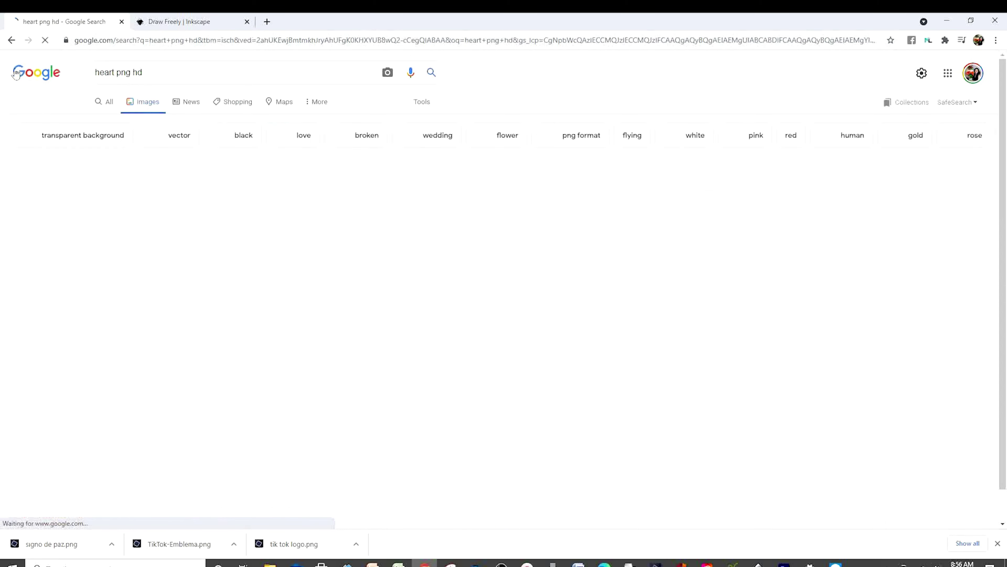
pyautogui.scroll(-2, 302, 309)
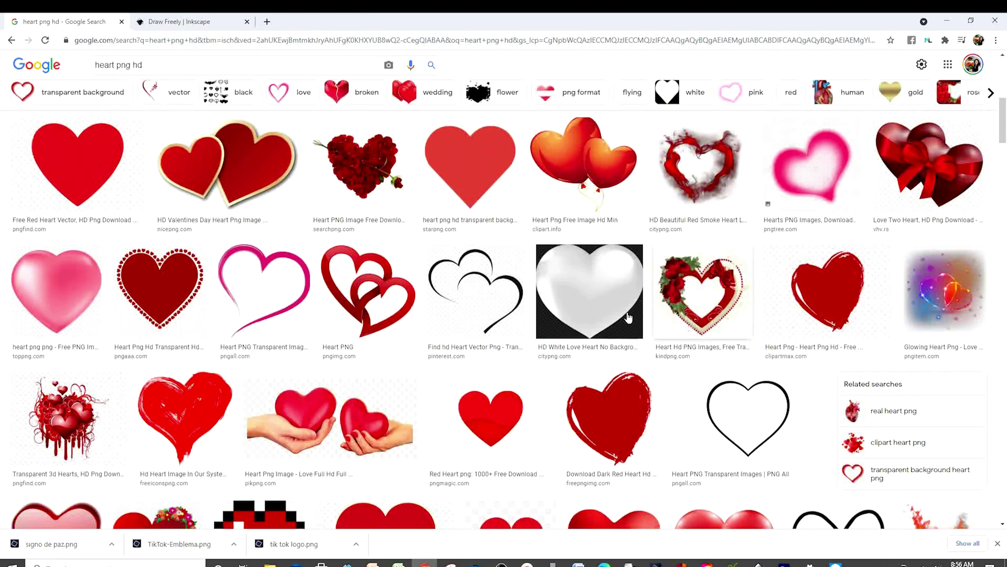
pyautogui.click(272, 302)
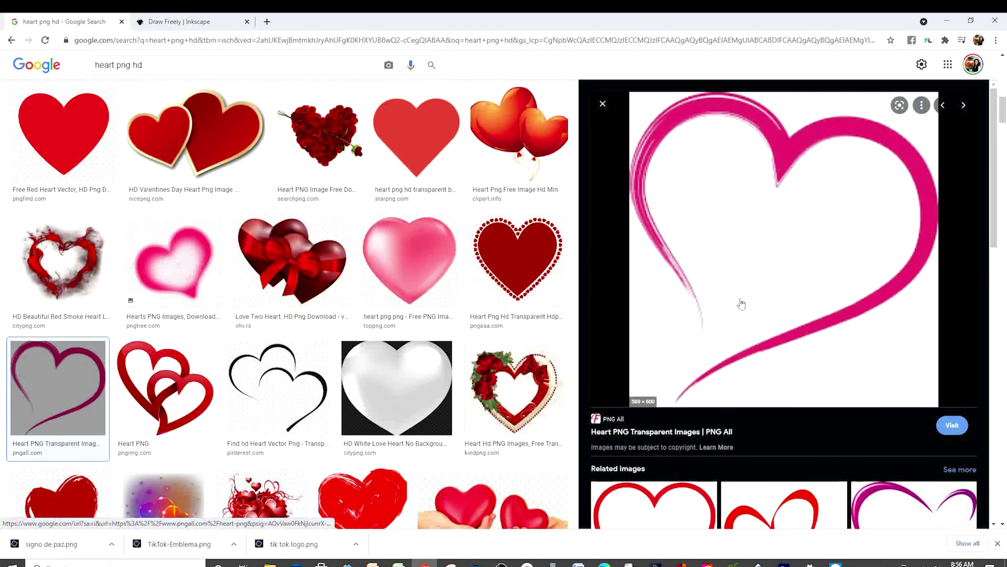
pyautogui.rightClick(742, 304)
pyautogui.click(788, 390)
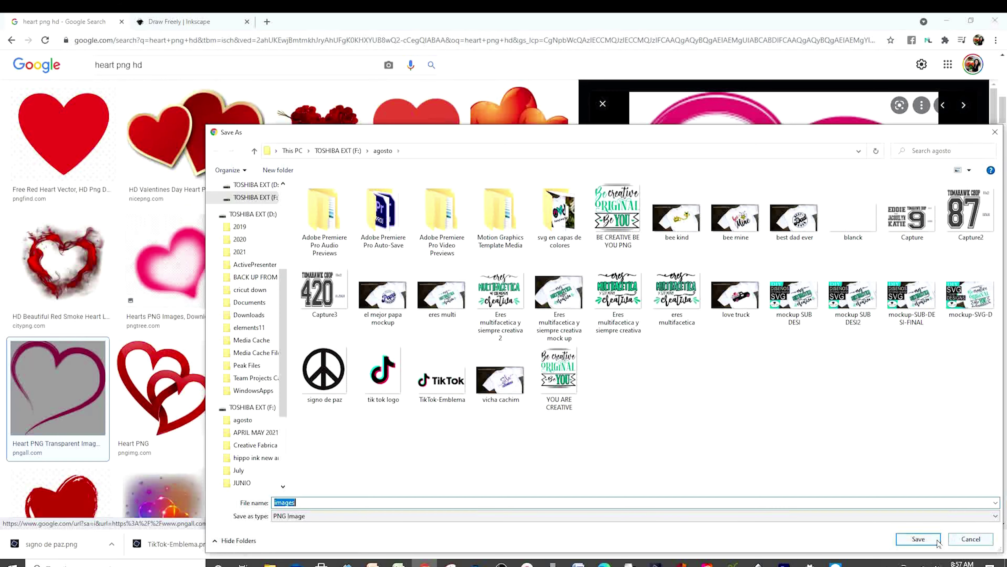
pyautogui.click(919, 538)
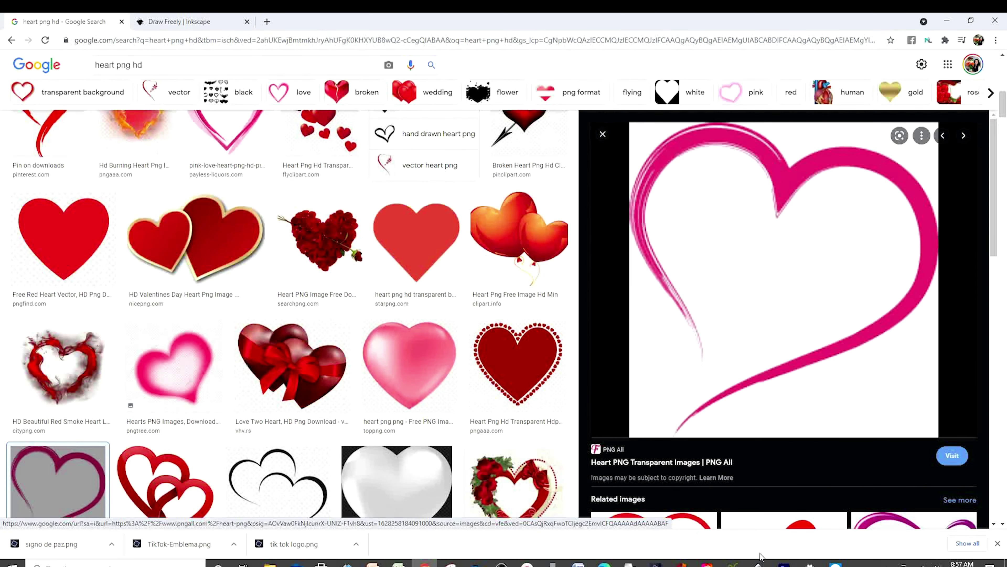
pyautogui.moveTo(758, 564)
pyautogui.click(817, 515)
# Step: Create a new document with a US Letter landscape page (11 × 8.5 in)
pyautogui.click(9, 32)
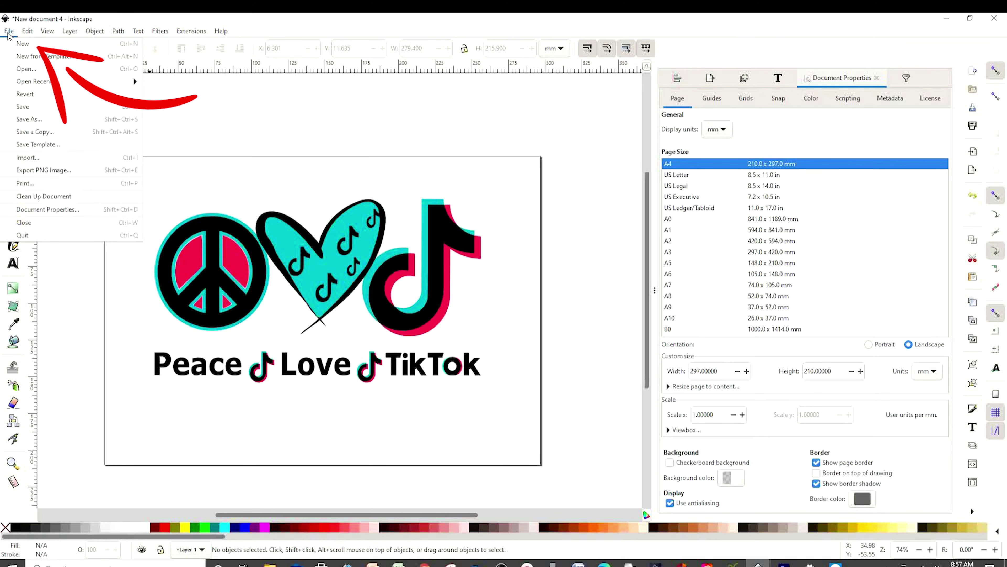
pyautogui.click(22, 44)
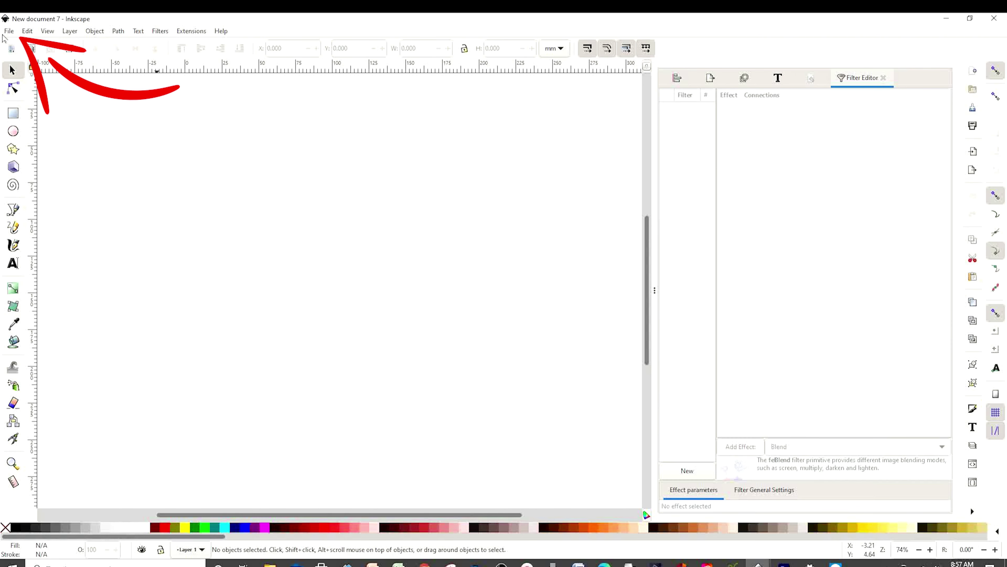
pyautogui.click(9, 32)
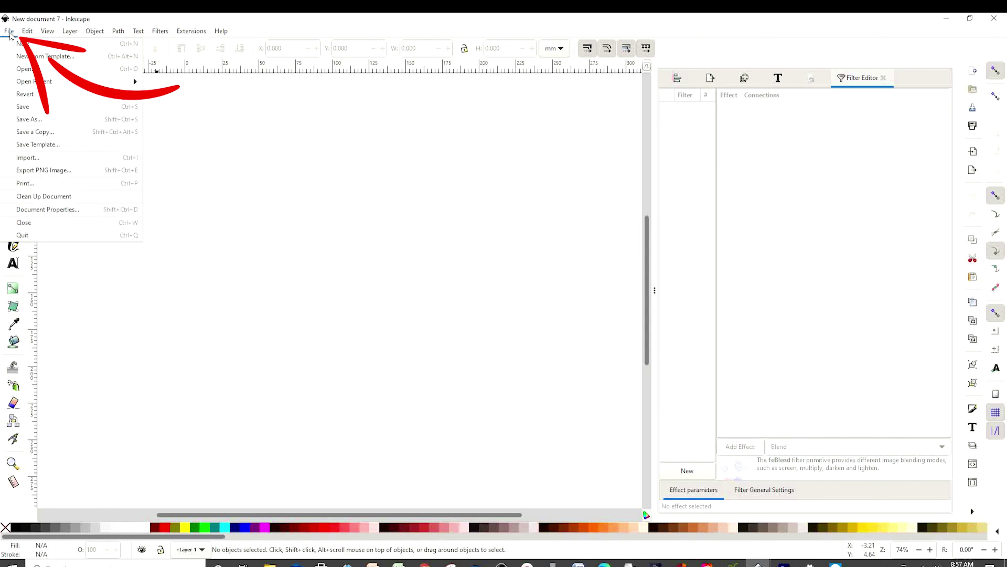
pyautogui.click(87, 213)
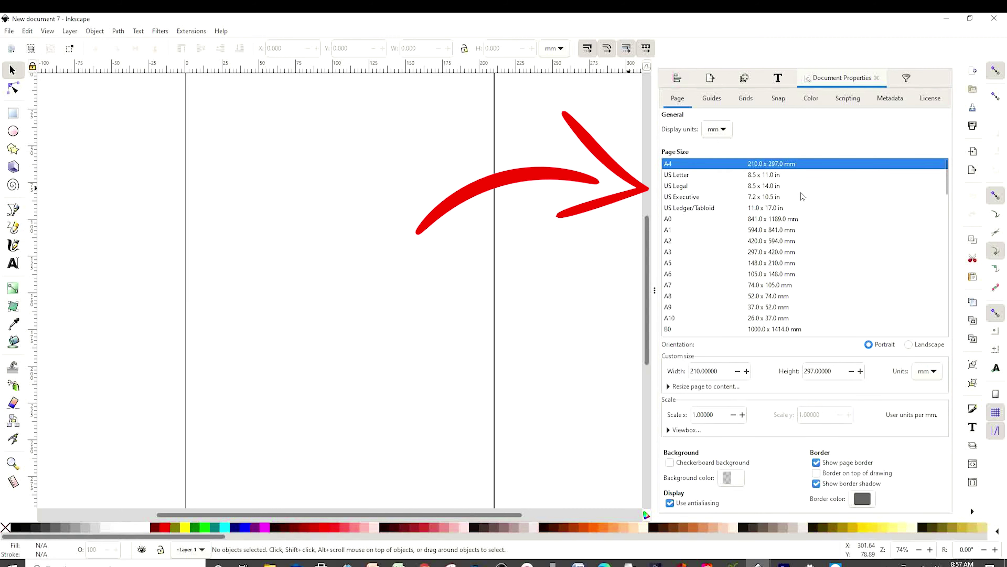
pyautogui.click(687, 177)
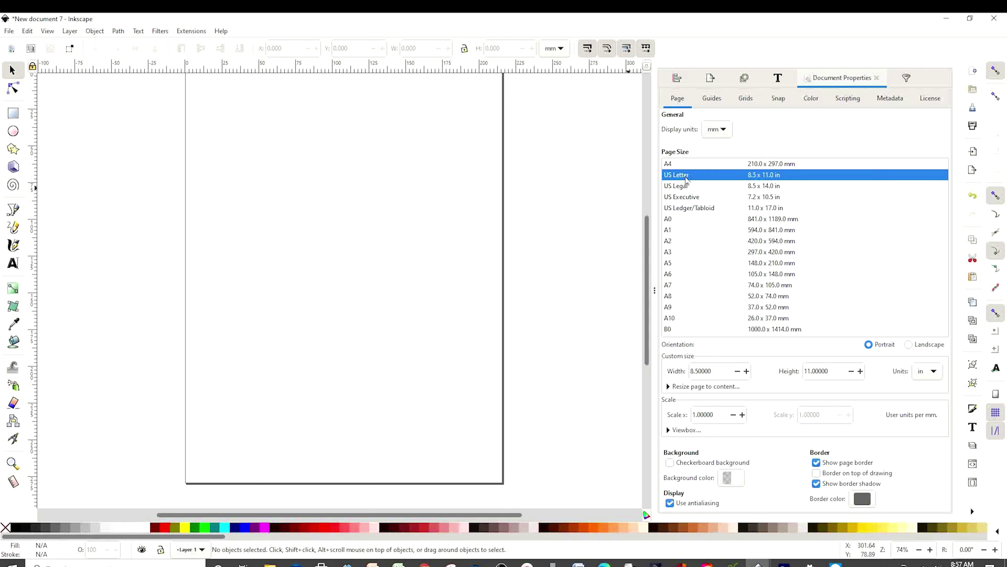
pyautogui.click(909, 345)
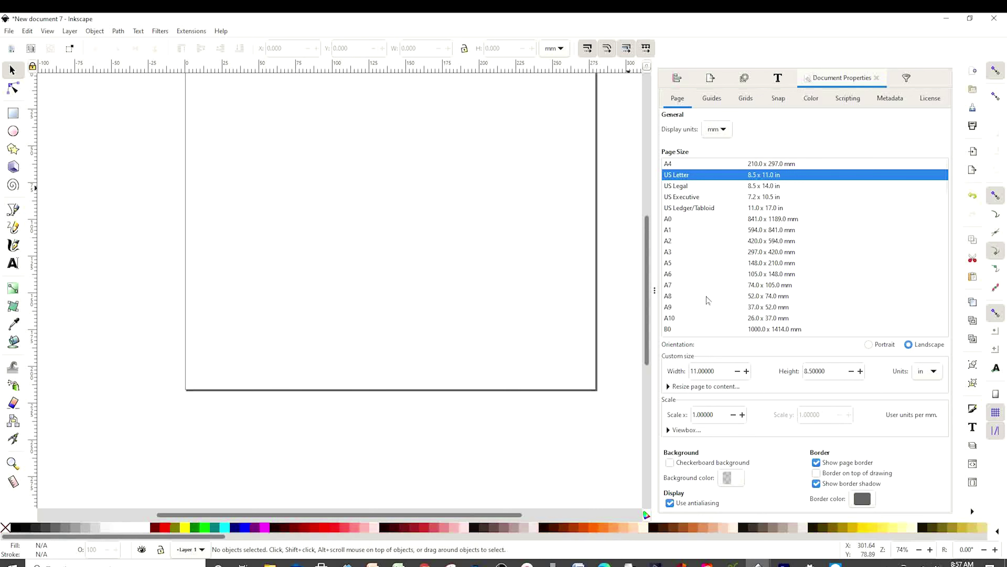
pyautogui.scroll(3, 649, 299)
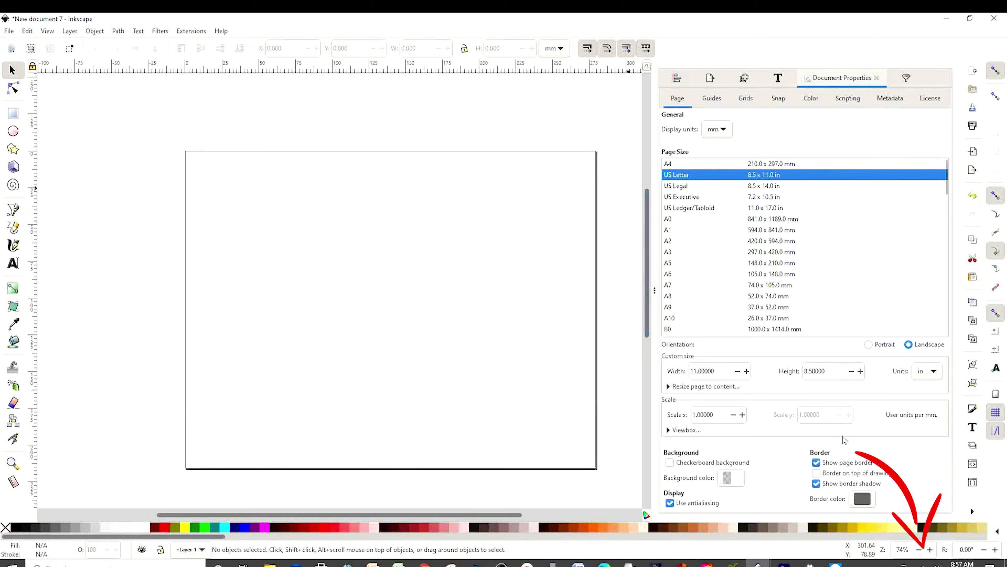
pyautogui.click(919, 549)
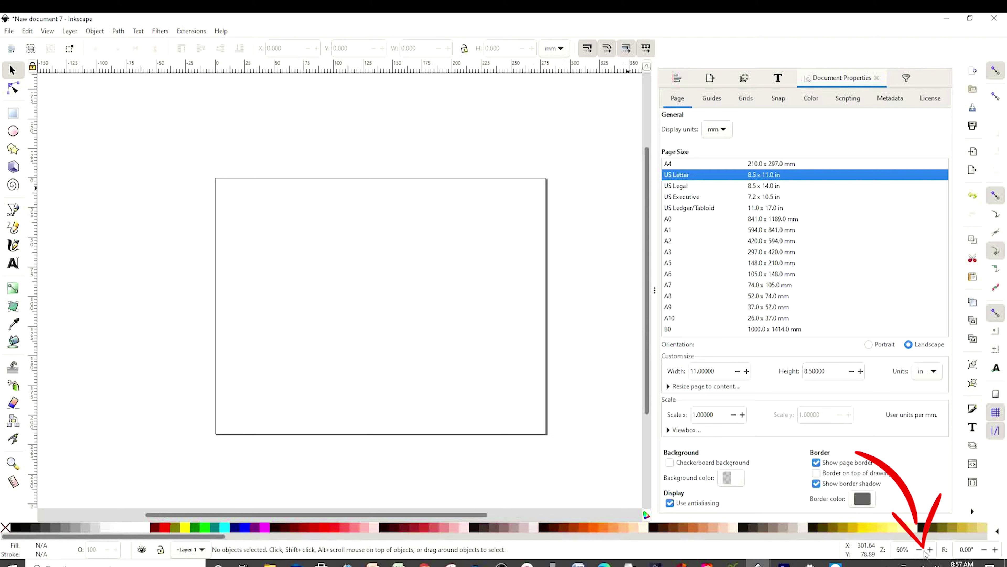
# Step: Import the 'tik tok logo' PNG from the agosto folder as an embedded image
pyautogui.click(930, 550)
pyautogui.click(930, 550)
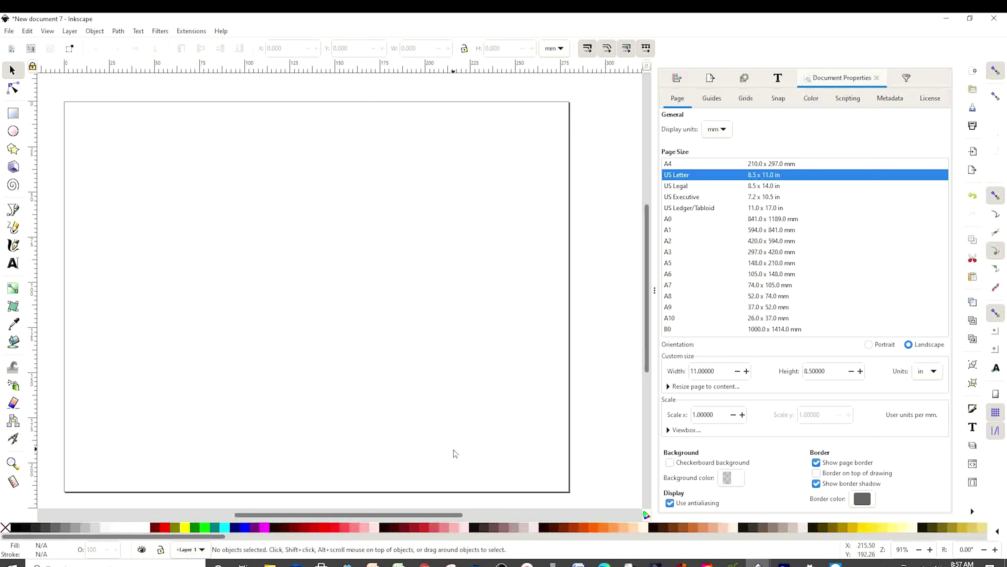
pyautogui.click(8, 31)
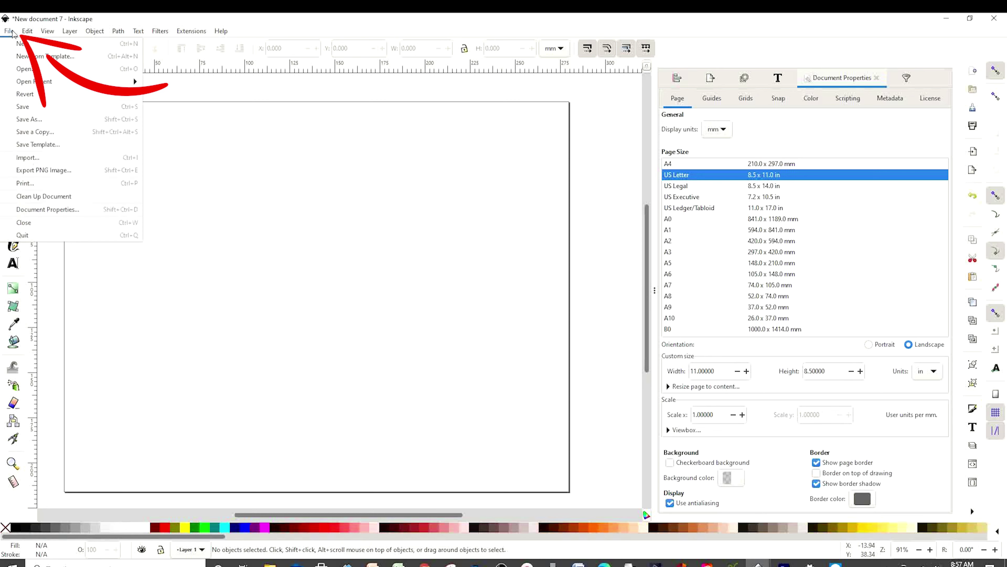
pyautogui.click(30, 161)
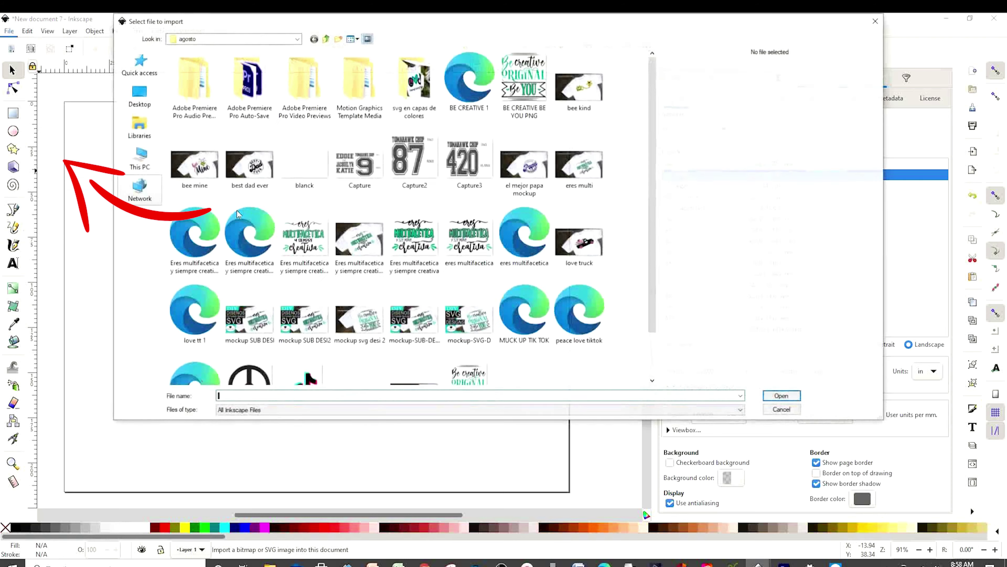
pyautogui.click(310, 349)
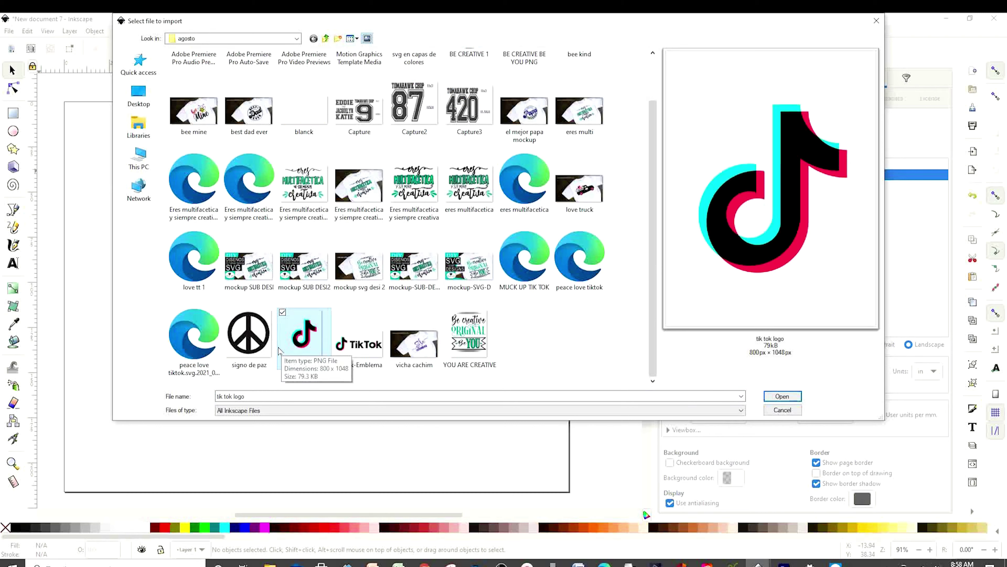
pyautogui.moveTo(248, 337)
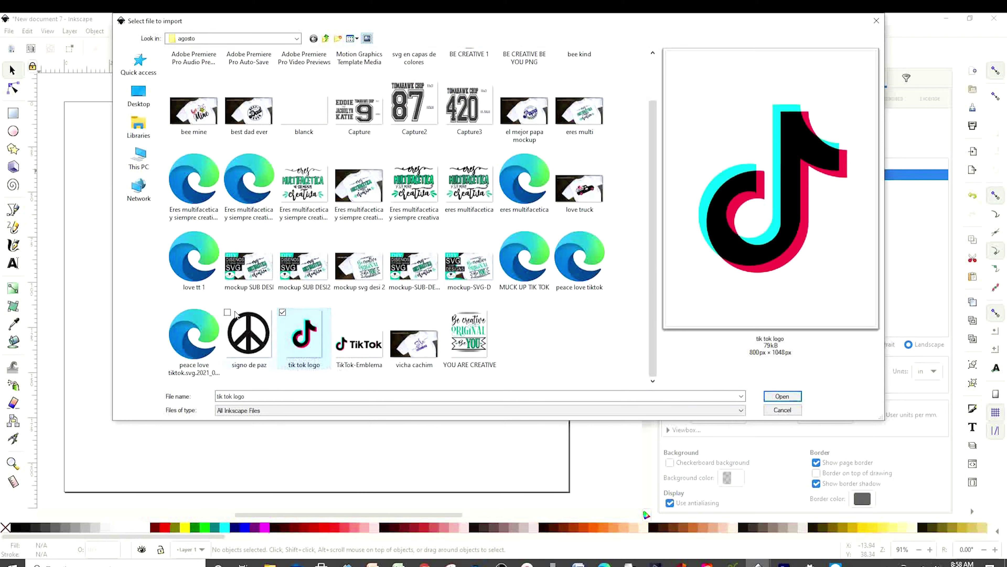
pyautogui.click(232, 316)
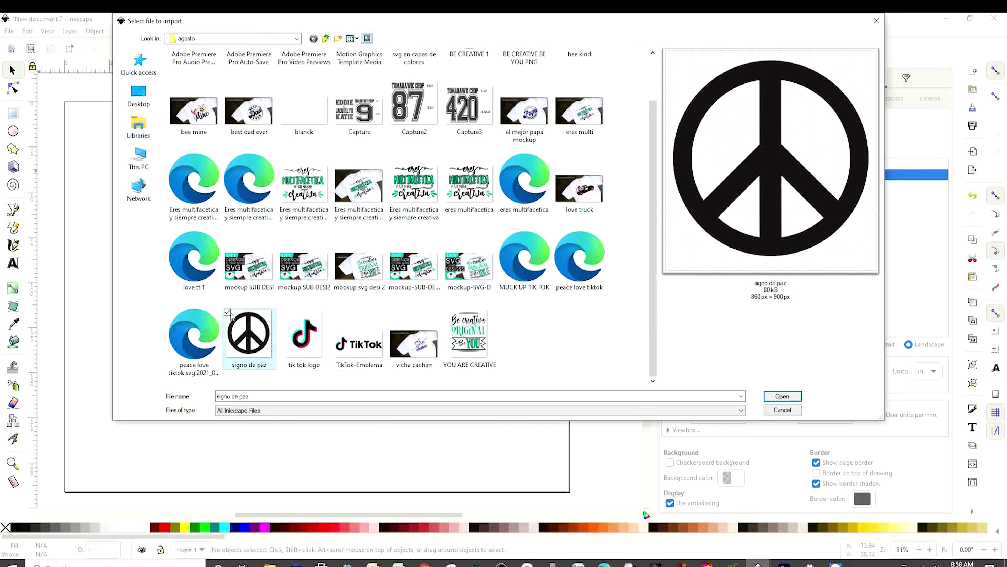
pyautogui.doubleClick(295, 338)
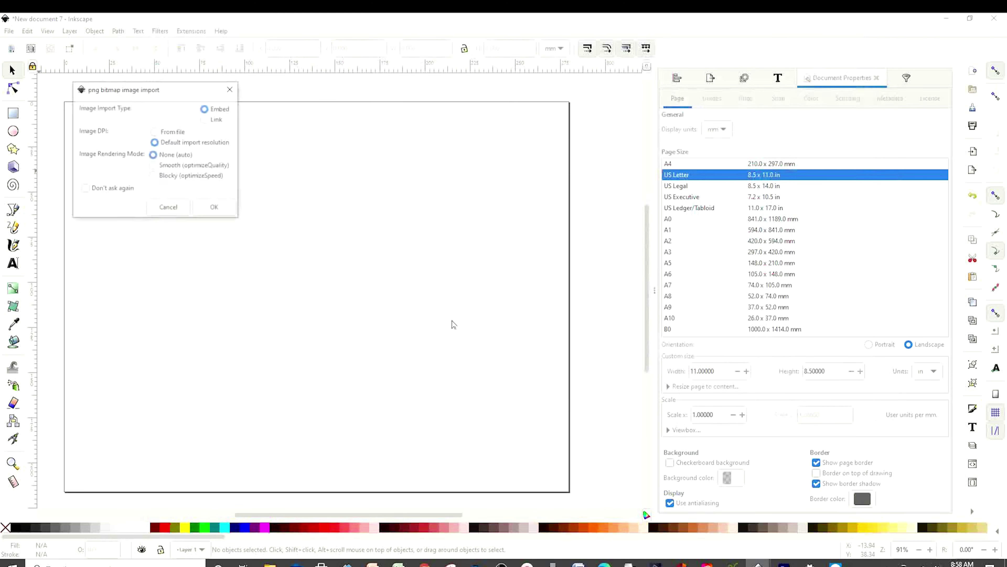
pyautogui.click(203, 211)
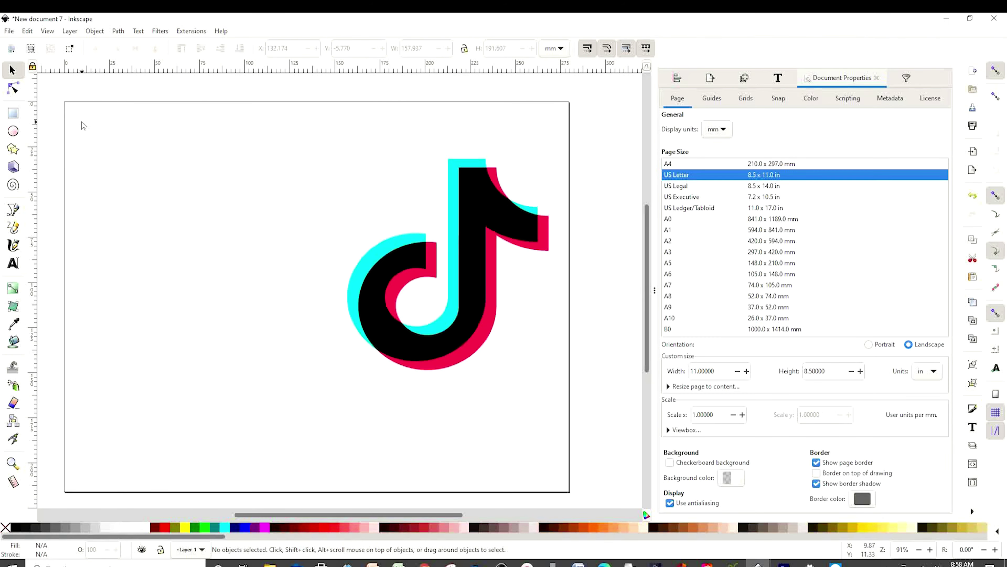
# Step: Import the 'peace sign round' image and shrink it
pyautogui.click(9, 31)
pyautogui.click(38, 161)
pyautogui.click(413, 347)
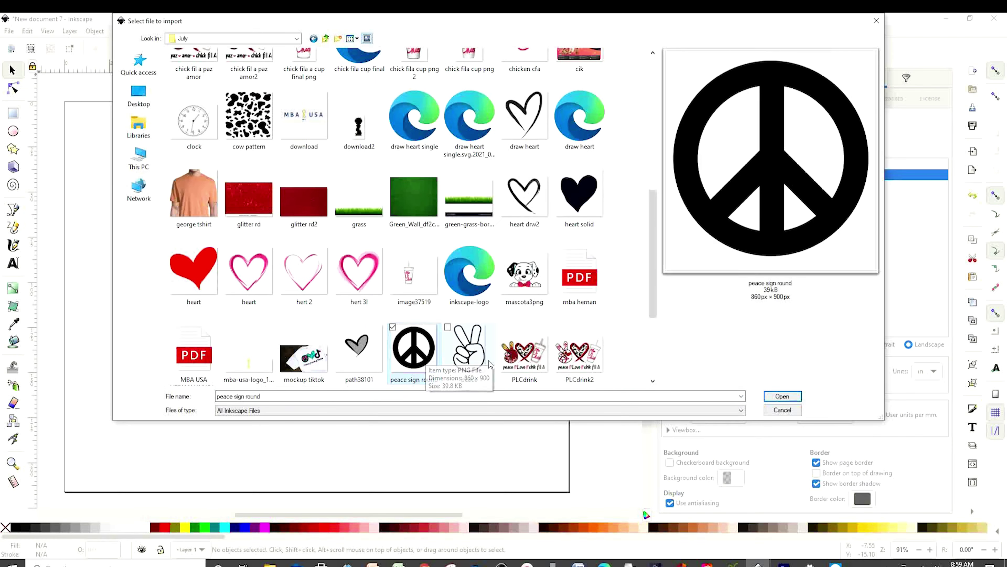
pyautogui.doubleClick(413, 348)
pyautogui.moveTo(550, 120); pyautogui.dragTo(319, 329)
pyautogui.press('Escape')
# Step: Import the 'draw heart' image, shrink it, and move it toward the page centre
pyautogui.hotkey('ctrl', 'i')
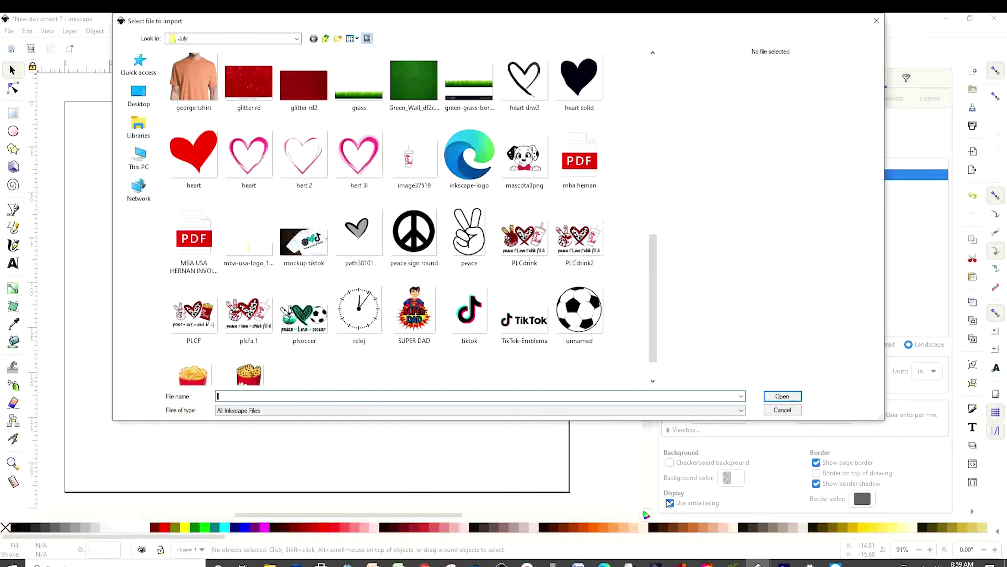
pyautogui.click(359, 234)
pyautogui.scroll(3, 447, 288)
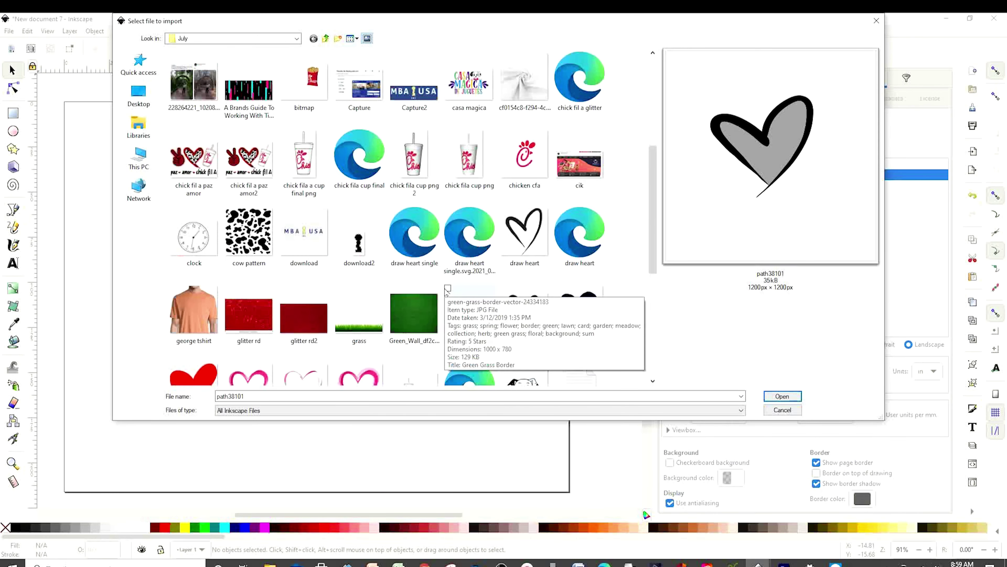
pyautogui.scroll(-3, 447, 288)
pyautogui.click(523, 113)
pyautogui.click(782, 396)
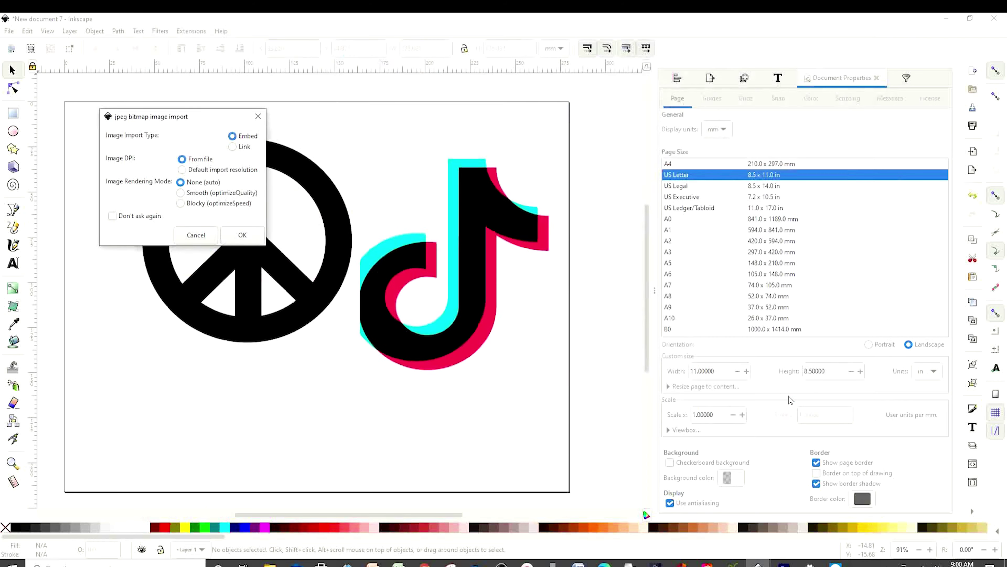
pyautogui.press('Return')
pyautogui.press('3')
pyautogui.moveTo(517, 112); pyautogui.dragTo(355, 292)
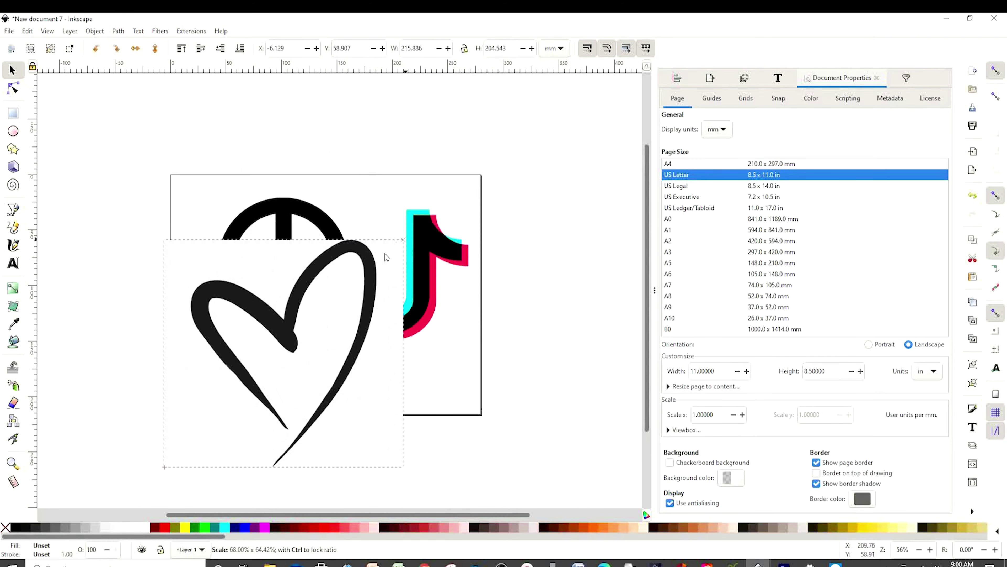
pyautogui.moveTo(301, 314)
pyautogui.mouseDown()
pyautogui.moveTo(339, 278)
pyautogui.moveTo(522, 309)
pyautogui.mouseUp()
# Step: Move the peace sign further right near the top of the page
pyautogui.click(364, 242)
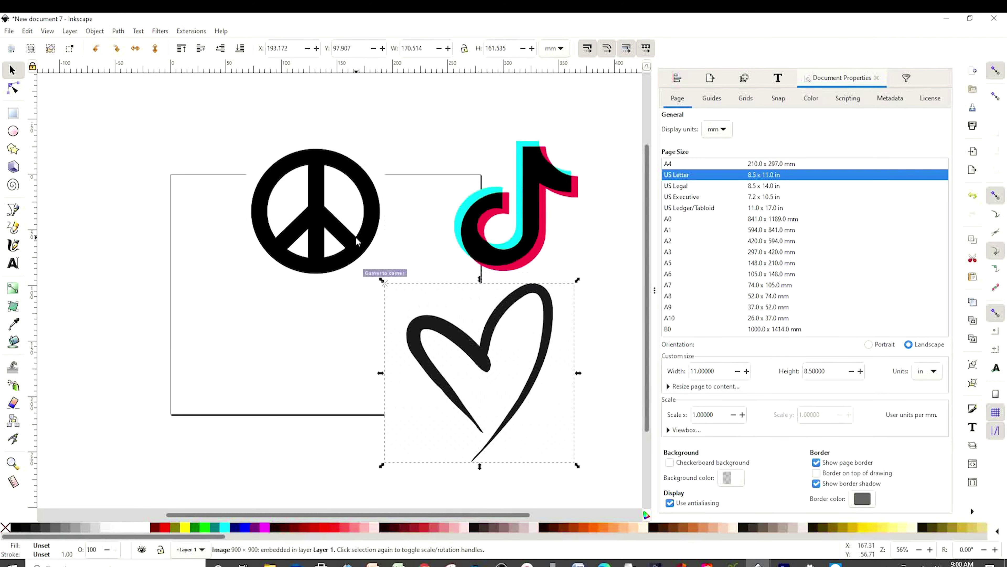
pyautogui.moveTo(364, 243); pyautogui.dragTo(395, 236)
pyautogui.click(265, 337)
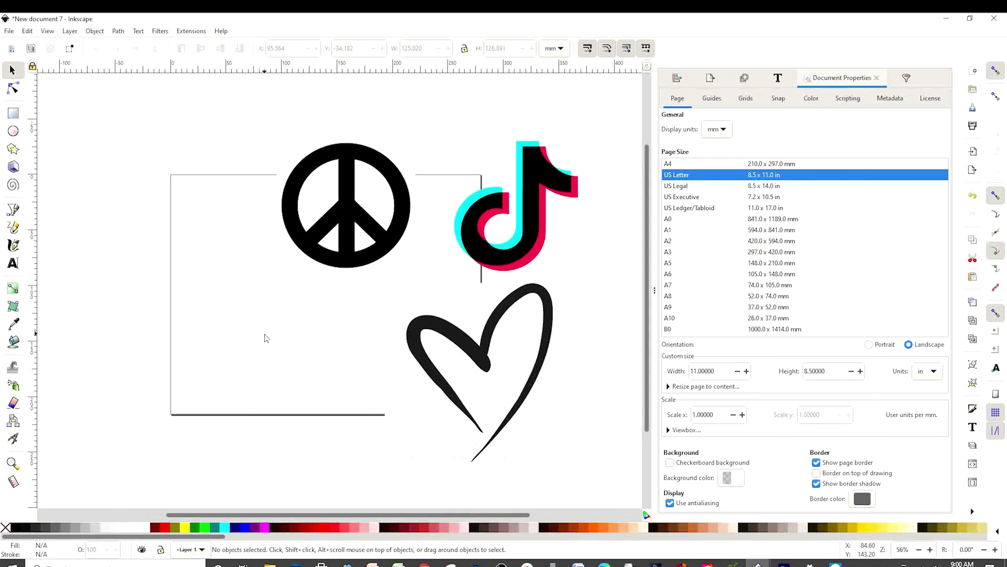
pyautogui.click(341, 206)
# Step: Open Trace Bitmap and rearrange the peace sign, heart and TikTok logo images
pyautogui.moveTo(324, 223)
pyautogui.mouseDown()
pyautogui.moveTo(251, 239)
pyautogui.moveTo(491, 217)
pyautogui.moveTo(264, 240)
pyautogui.mouseUp()
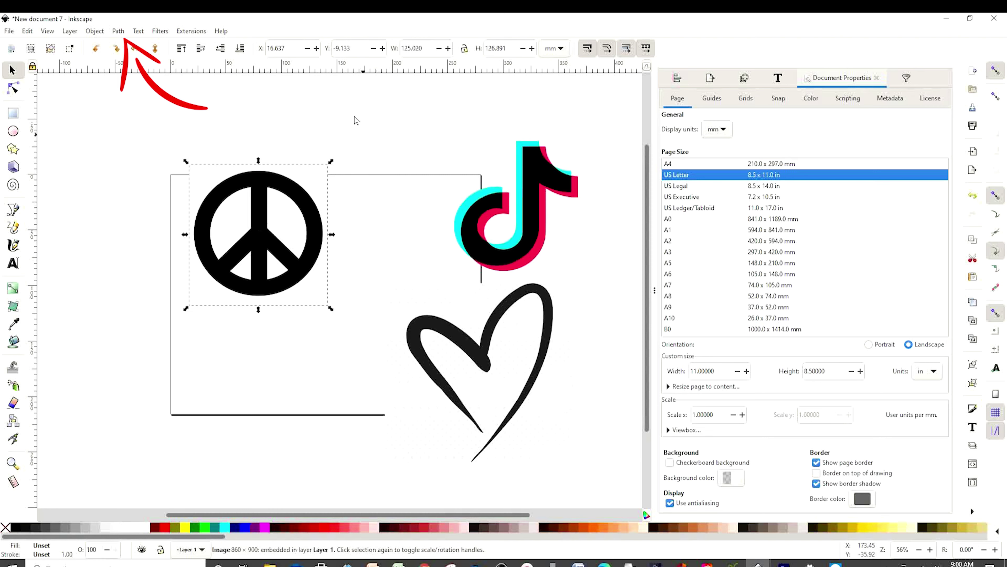
pyautogui.click(119, 32)
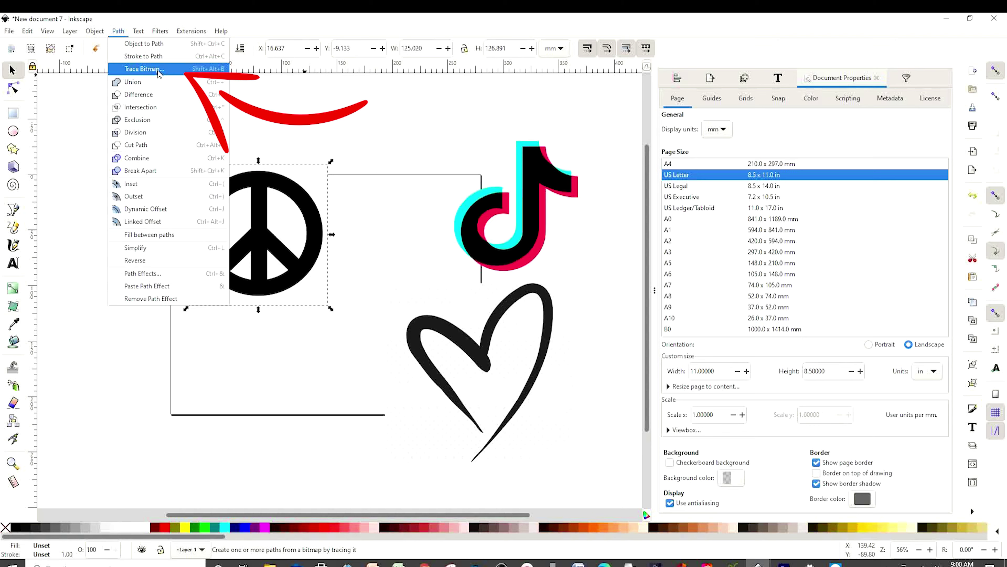
pyautogui.click(143, 69)
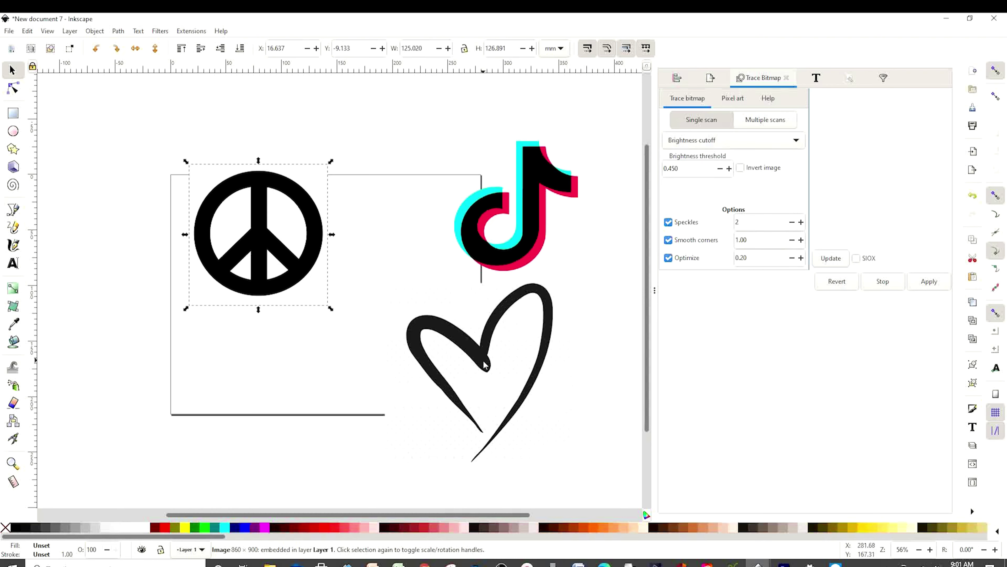
pyautogui.moveTo(484, 364); pyautogui.dragTo(380, 364)
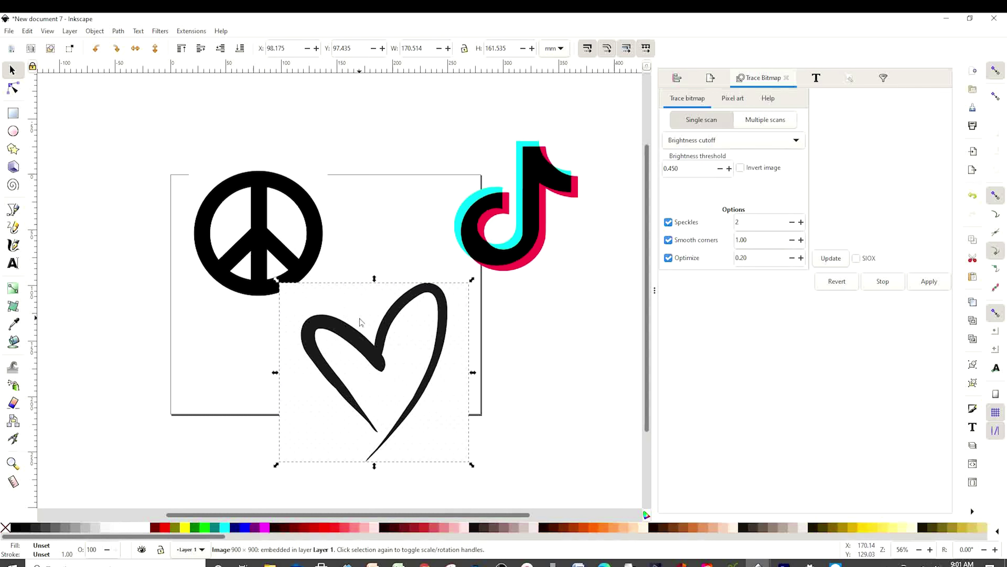
pyautogui.moveTo(360, 321); pyautogui.dragTo(295, 318)
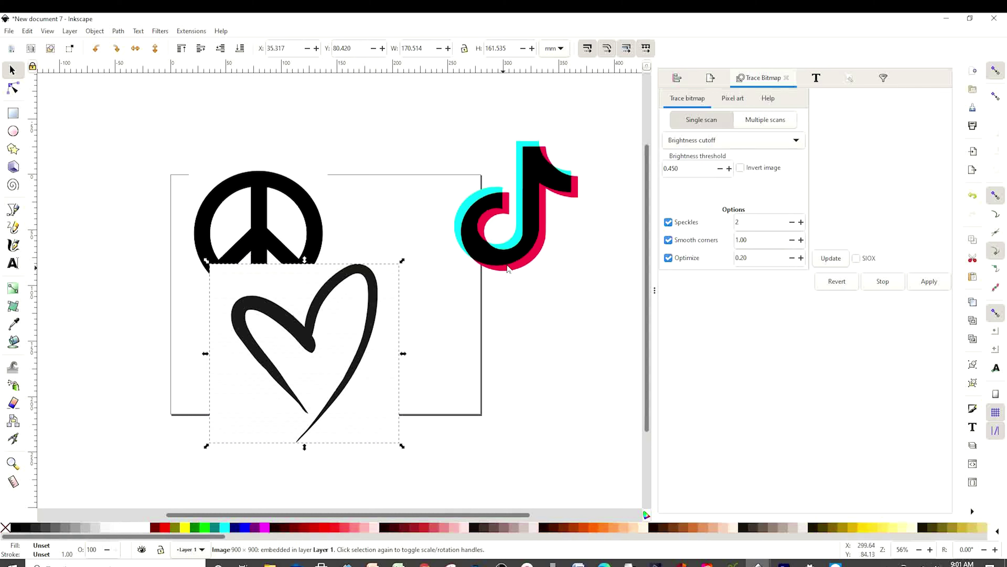
pyautogui.moveTo(534, 228); pyautogui.dragTo(561, 230)
pyautogui.moveTo(396, 344); pyautogui.dragTo(528, 377)
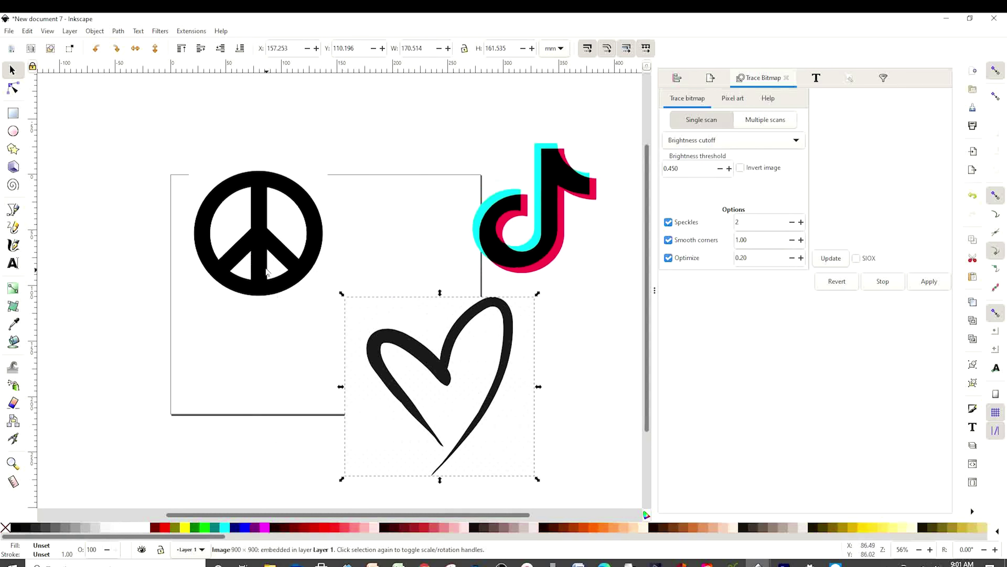
# Step: Trace the peace-sign image into a vector path and move the trace to the lower left
pyautogui.click(259, 241)
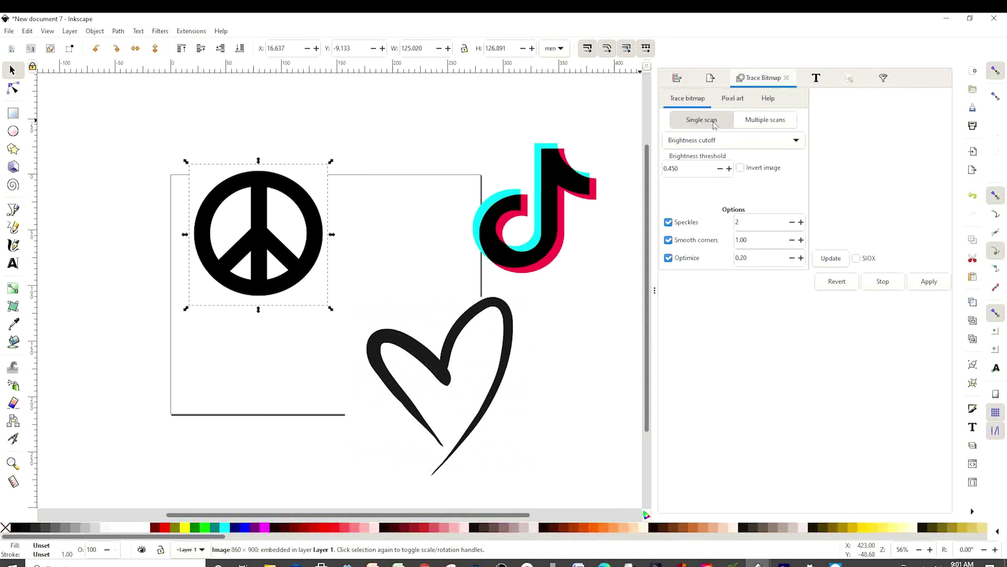
pyautogui.click(827, 260)
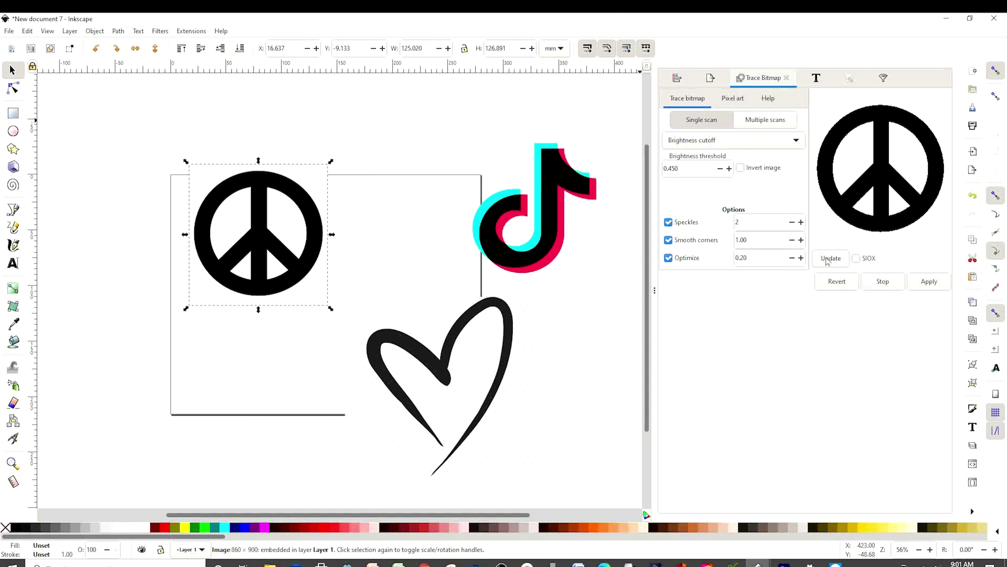
pyautogui.click(923, 282)
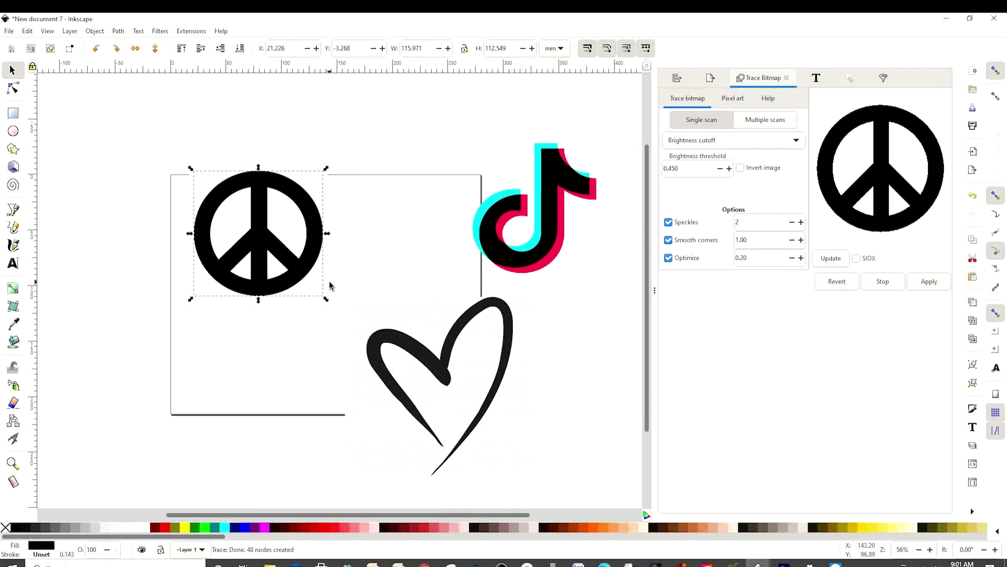
pyautogui.moveTo(316, 240); pyautogui.dragTo(256, 407)
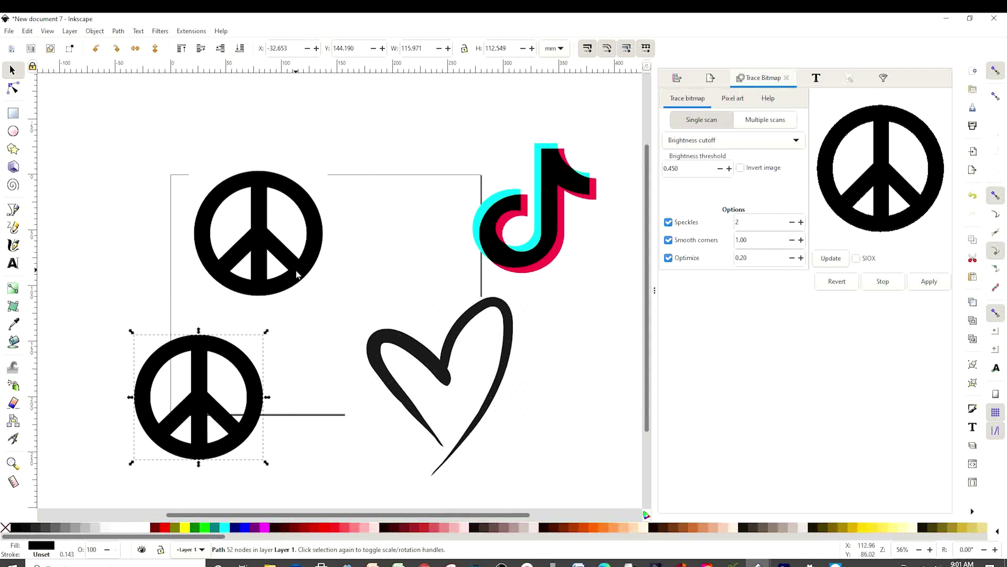
pyautogui.click(255, 218)
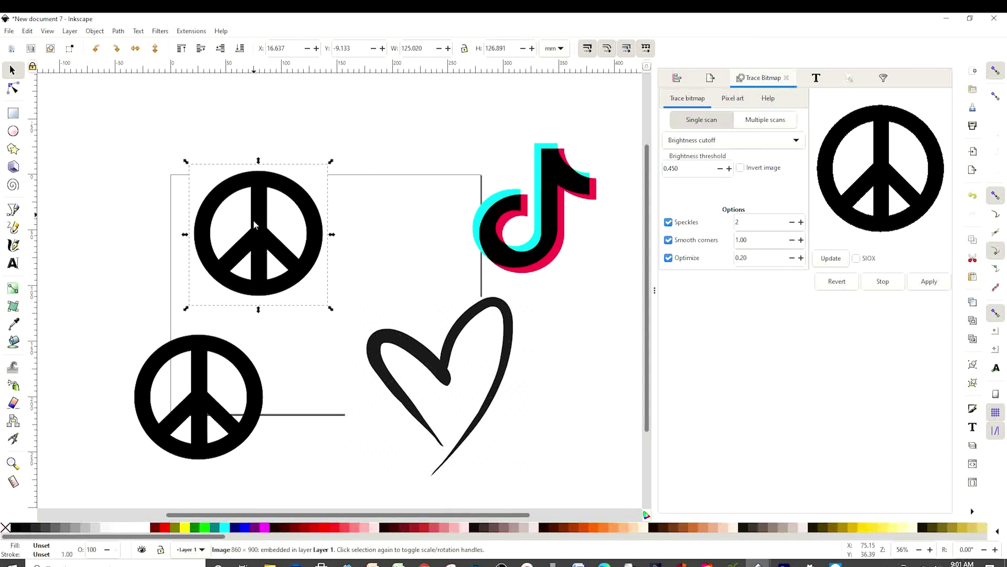
pyautogui.moveTo(255, 225)
pyautogui.mouseDown()
pyautogui.moveTo(313, 197)
pyautogui.moveTo(294, 197)
pyautogui.mouseUp()
# Step: Delete the peace-sign bitmap and place the shrunken traced peace sign in the page's upper left
pyautogui.press('Delete')
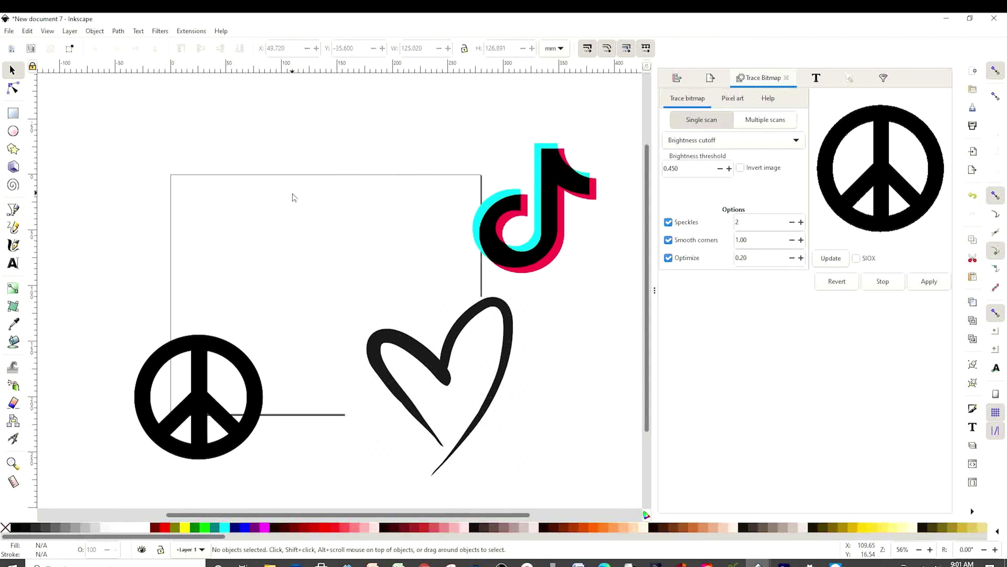
pyautogui.moveTo(205, 402); pyautogui.dragTo(246, 266)
pyautogui.moveTo(304, 322)
pyautogui.mouseDown()
pyautogui.moveTo(268, 294)
pyautogui.moveTo(276, 297)
pyautogui.mouseUp()
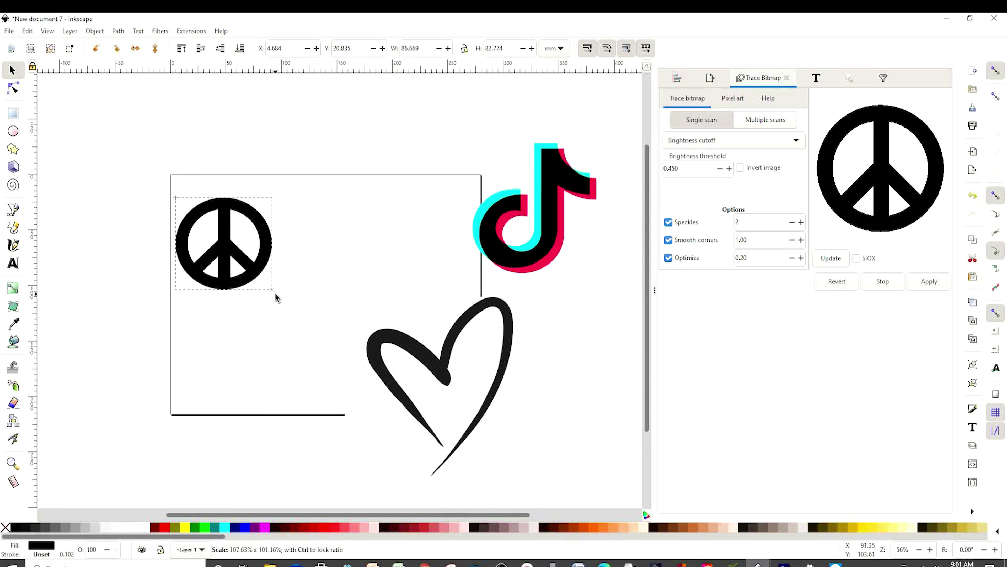
pyautogui.moveTo(236, 248); pyautogui.dragTo(244, 258)
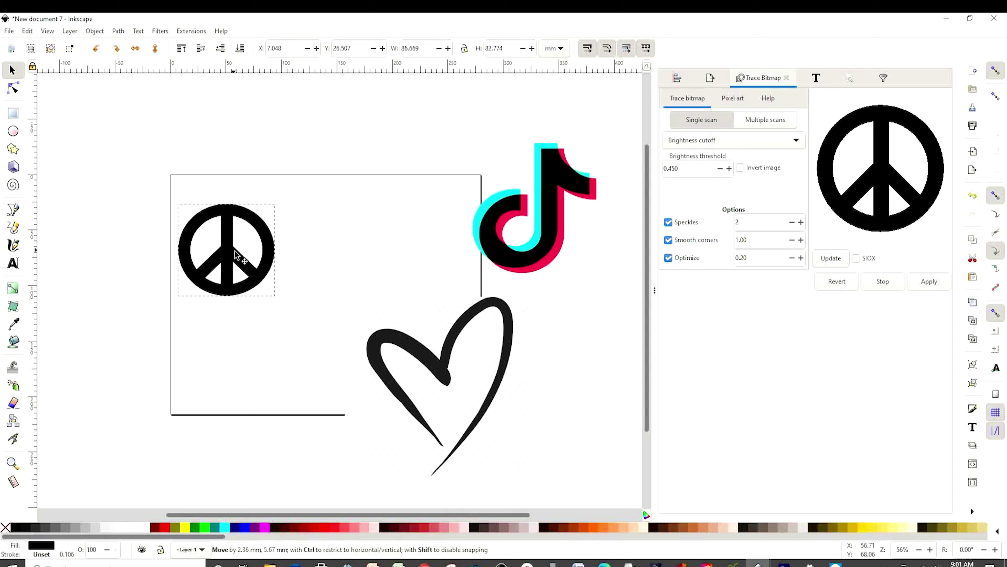
# Step: Trace the heart image into a black vector path and move the trace left beside the peace sign
pyautogui.click(427, 382)
pyautogui.moveTo(492, 390)
pyautogui.mouseDown()
pyautogui.moveTo(407, 270)
pyautogui.moveTo(415, 261)
pyautogui.mouseUp()
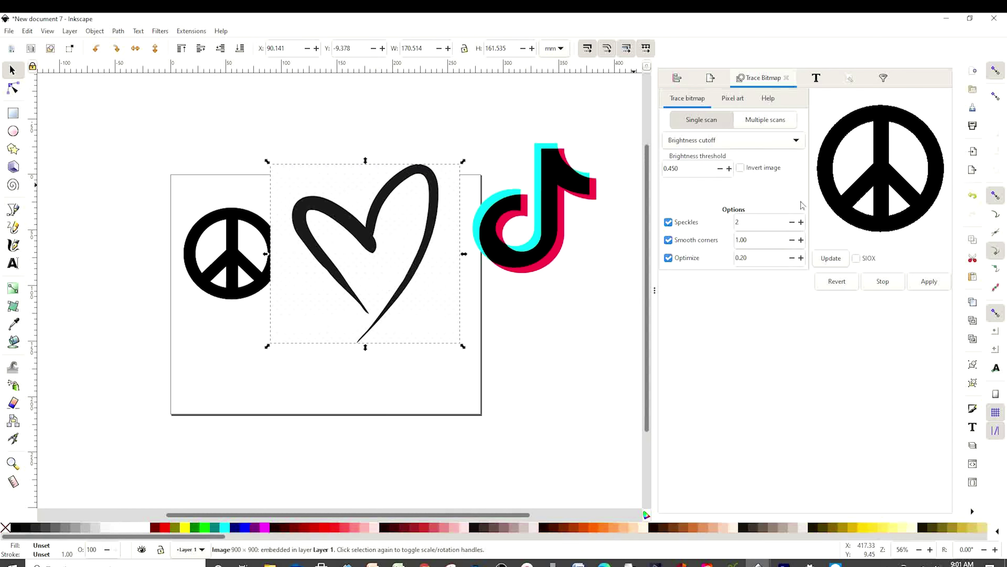
pyautogui.click(832, 261)
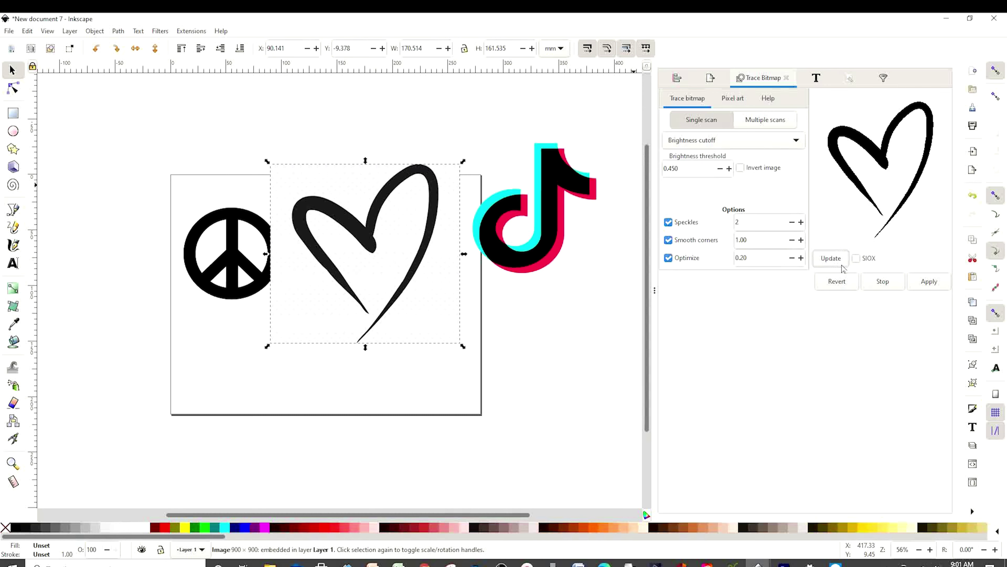
pyautogui.click(928, 283)
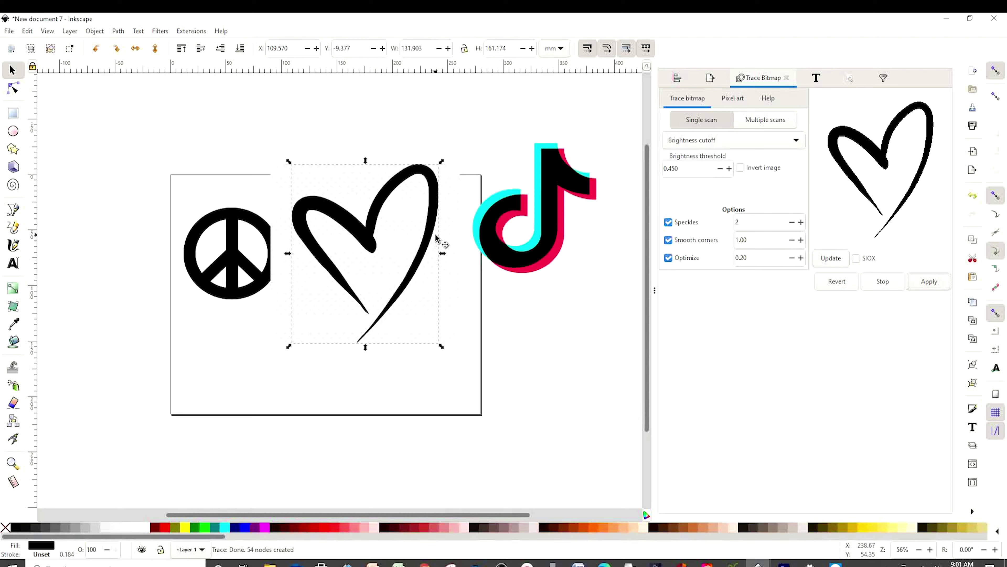
pyautogui.moveTo(435, 221); pyautogui.dragTo(234, 235)
pyautogui.click(368, 223)
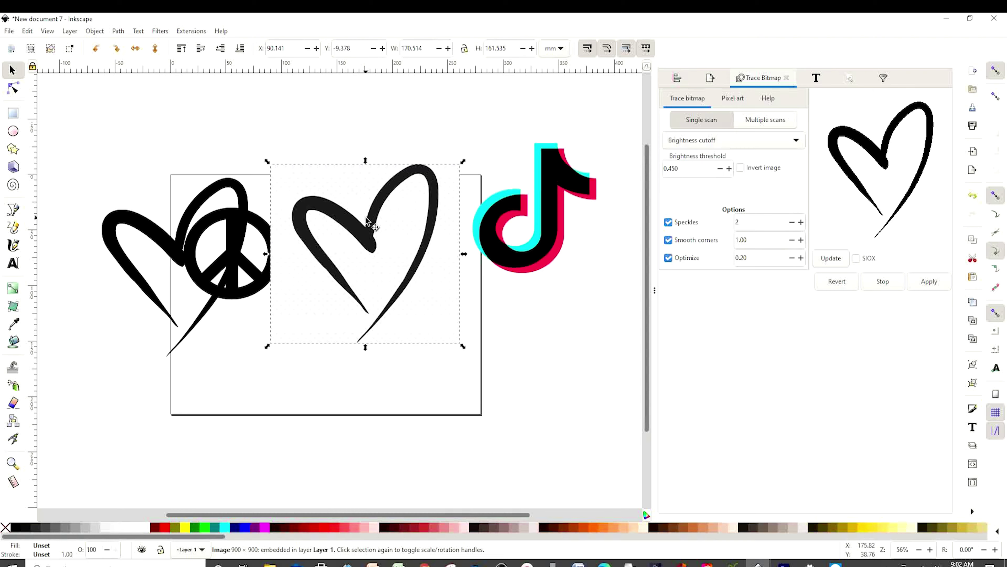
# Step: Delete the heart bitmap and place a smaller traced heart beside the peace sign
pyautogui.press('Delete')
pyautogui.moveTo(253, 211); pyautogui.dragTo(369, 214)
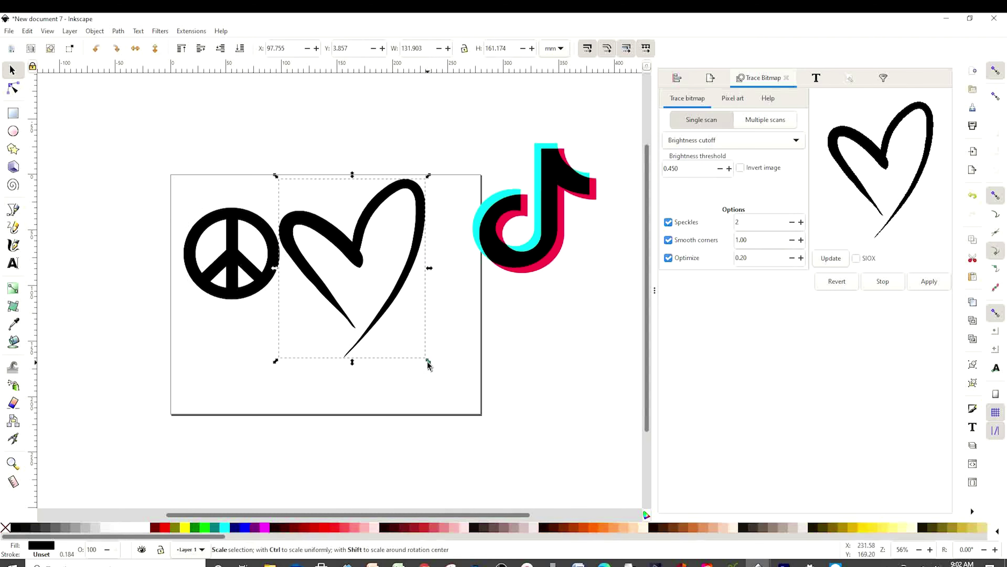
pyautogui.moveTo(428, 360); pyautogui.dragTo(387, 302)
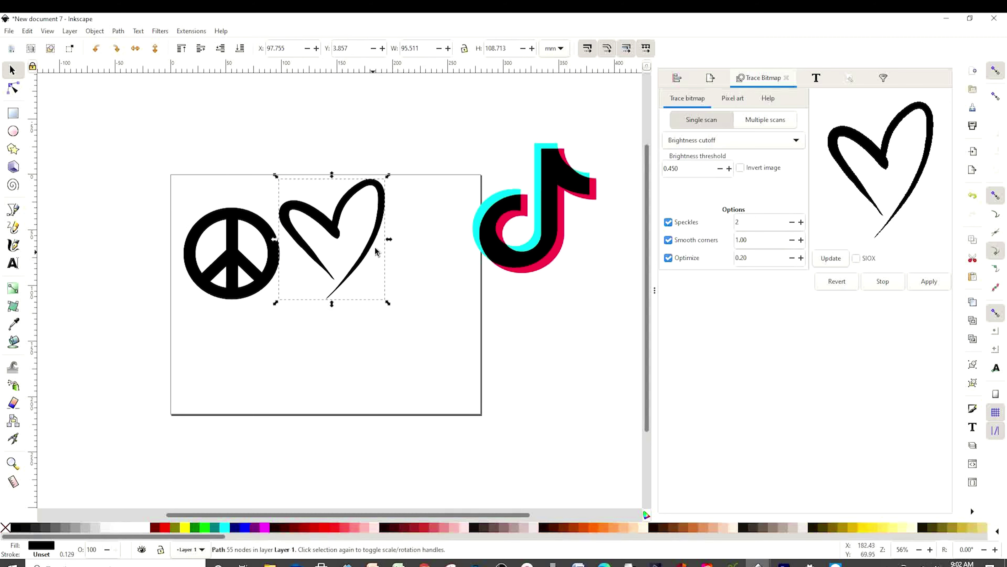
pyautogui.moveTo(376, 251); pyautogui.dragTo(373, 242)
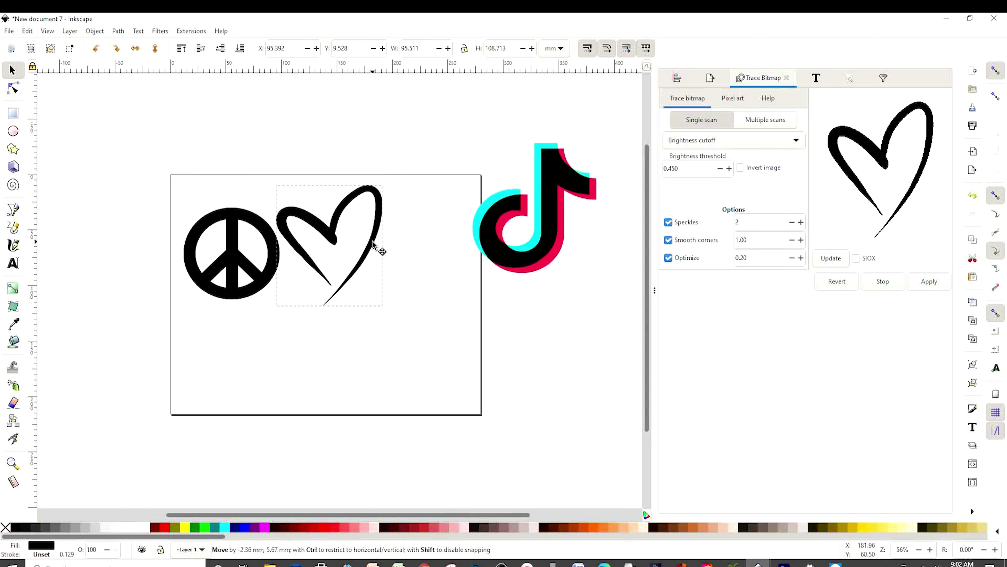
# Step: Move the TikTok logo image onto the right side of the page
pyautogui.click(560, 367)
pyautogui.moveTo(559, 215)
pyautogui.mouseDown()
pyautogui.moveTo(532, 218)
pyautogui.moveTo(483, 314)
pyautogui.mouseUp()
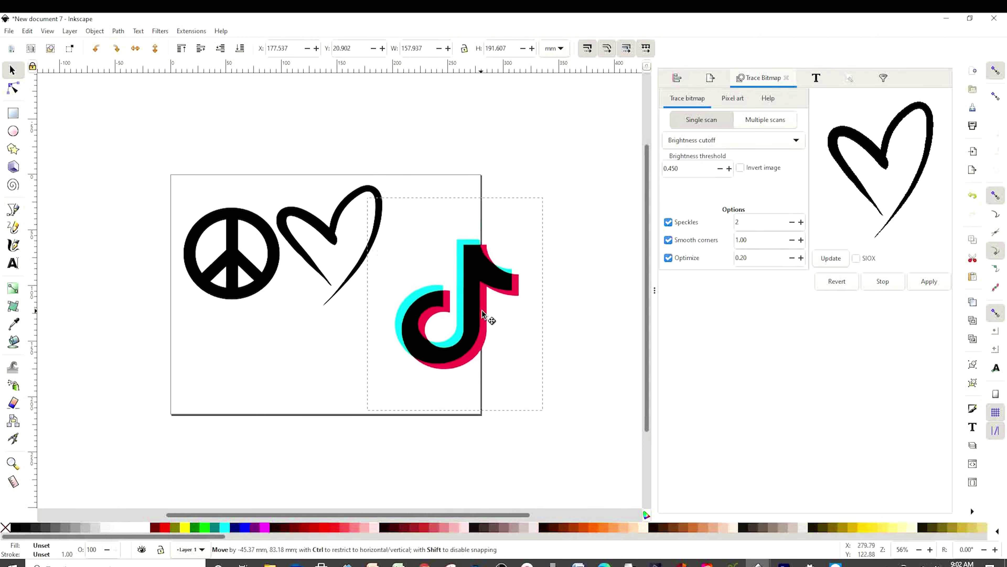
pyautogui.click(482, 313)
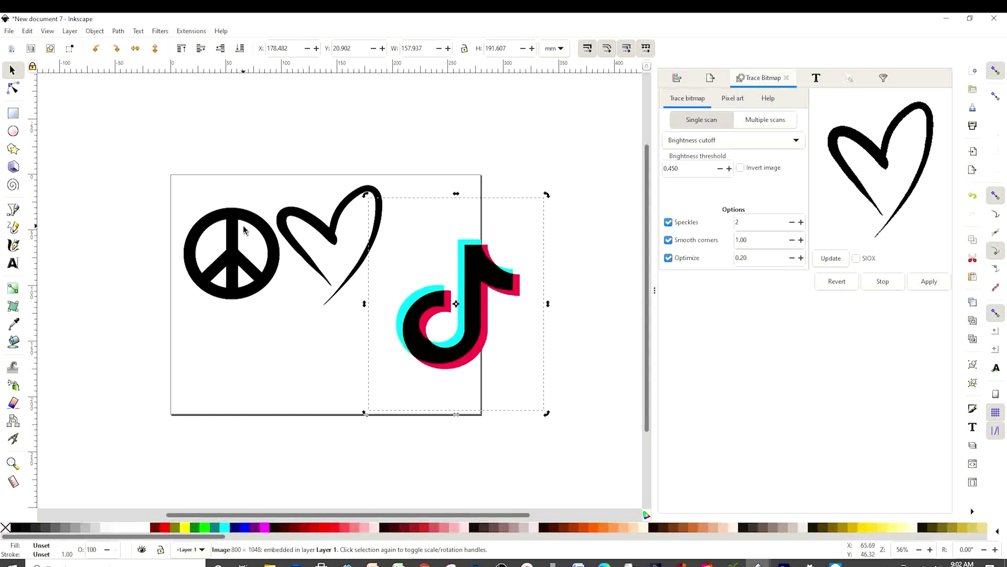
pyautogui.click(254, 220)
pyautogui.click(315, 352)
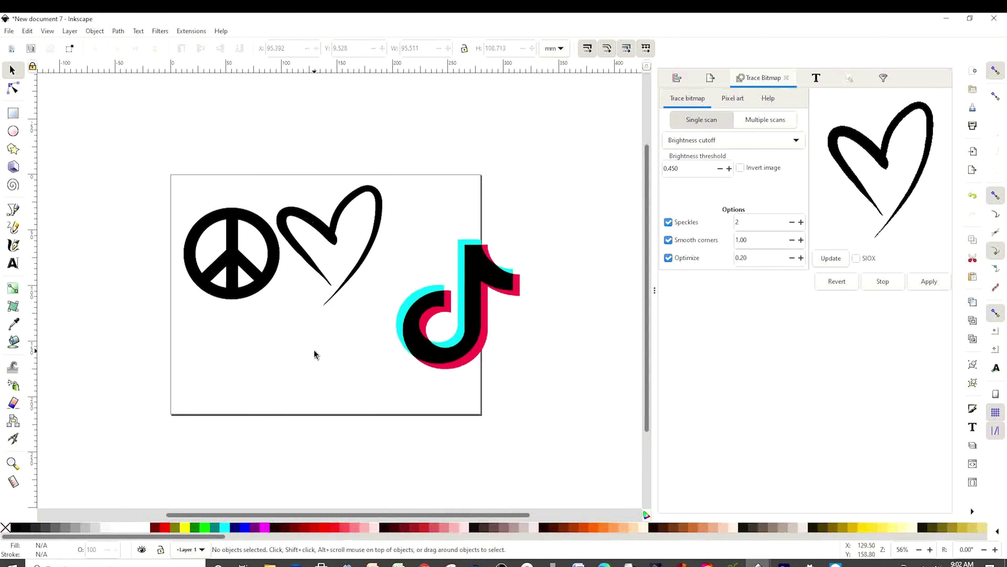
pyautogui.click(479, 331)
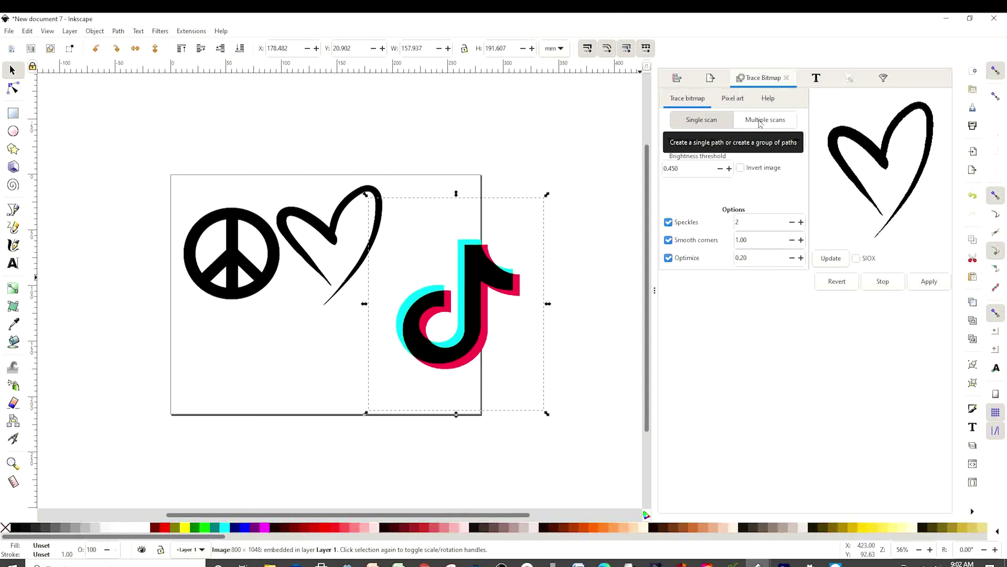
# Step: Trace the TikTok logo using Colors multiple scans, 4 scans and background removed
pyautogui.click(759, 123)
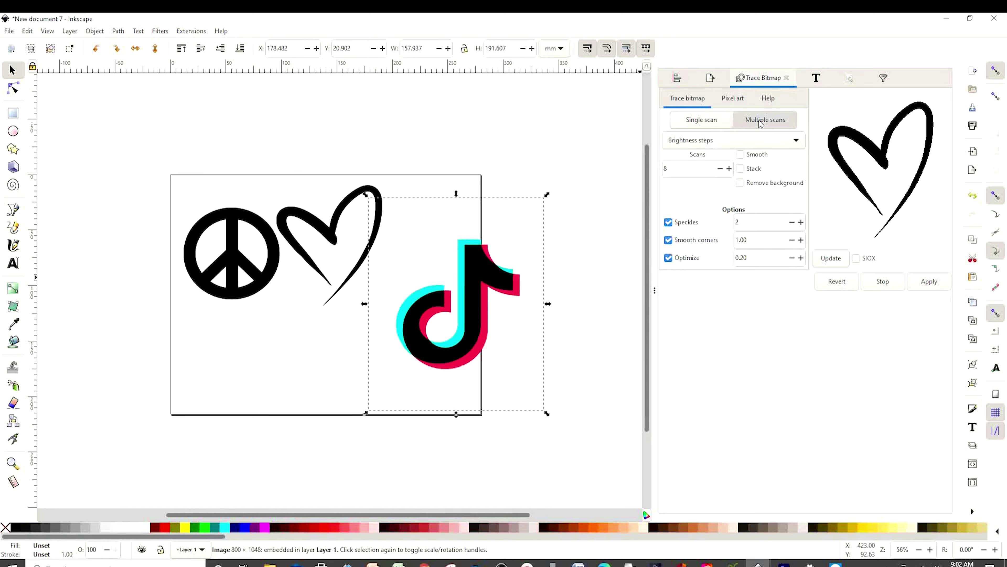
pyautogui.click(795, 142)
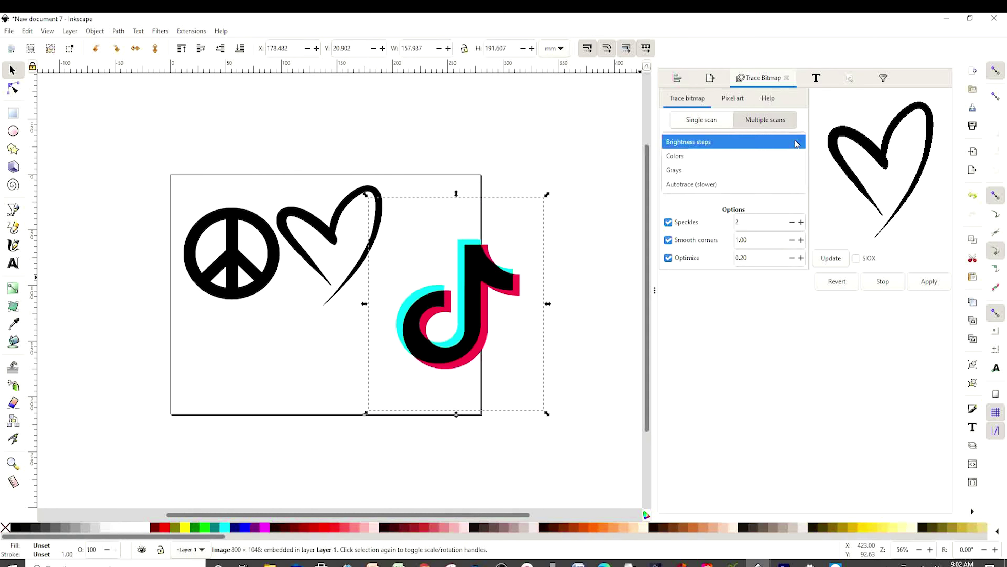
pyautogui.click(690, 157)
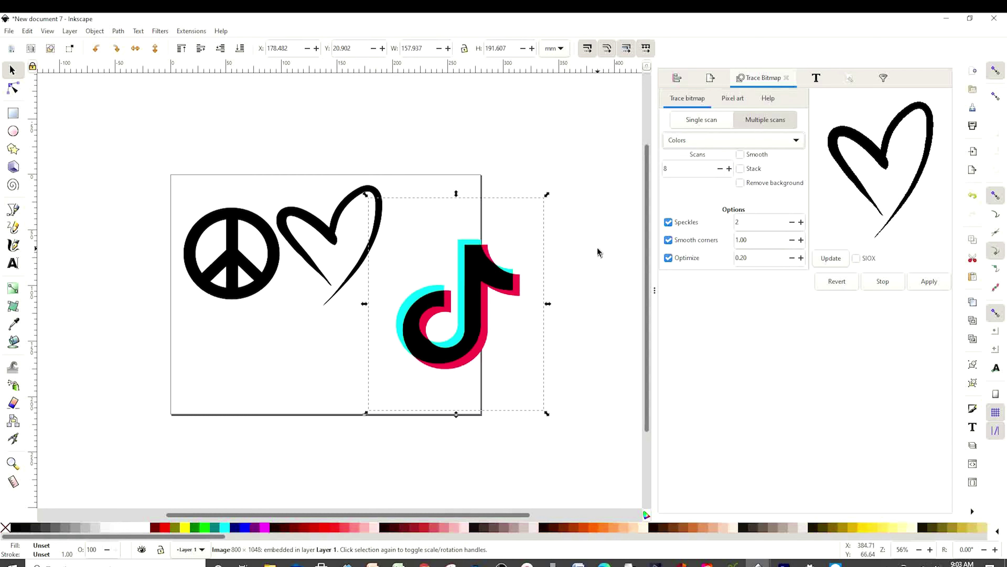
pyautogui.click(720, 172)
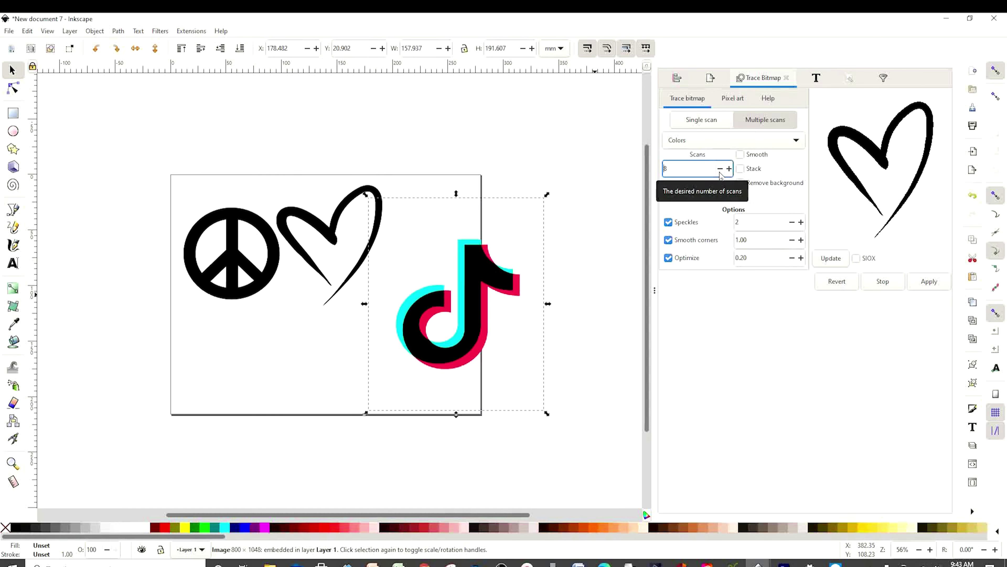
pyautogui.click(719, 168)
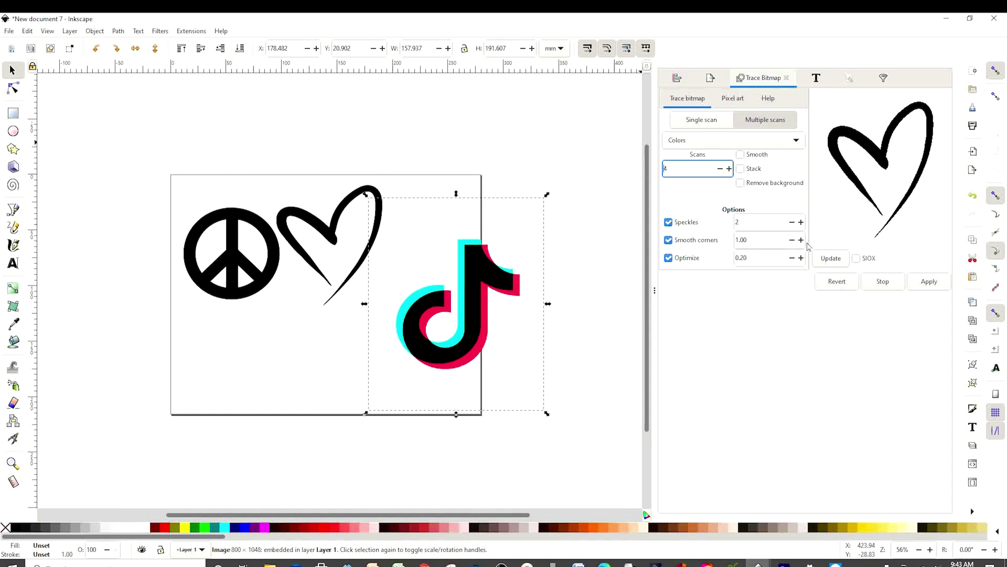
pyautogui.click(742, 186)
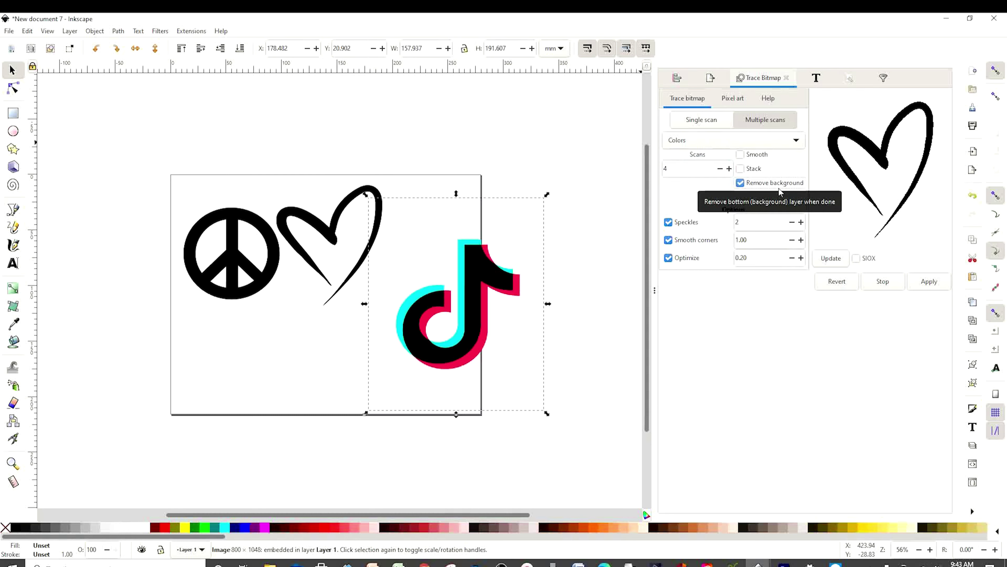
pyautogui.click(831, 259)
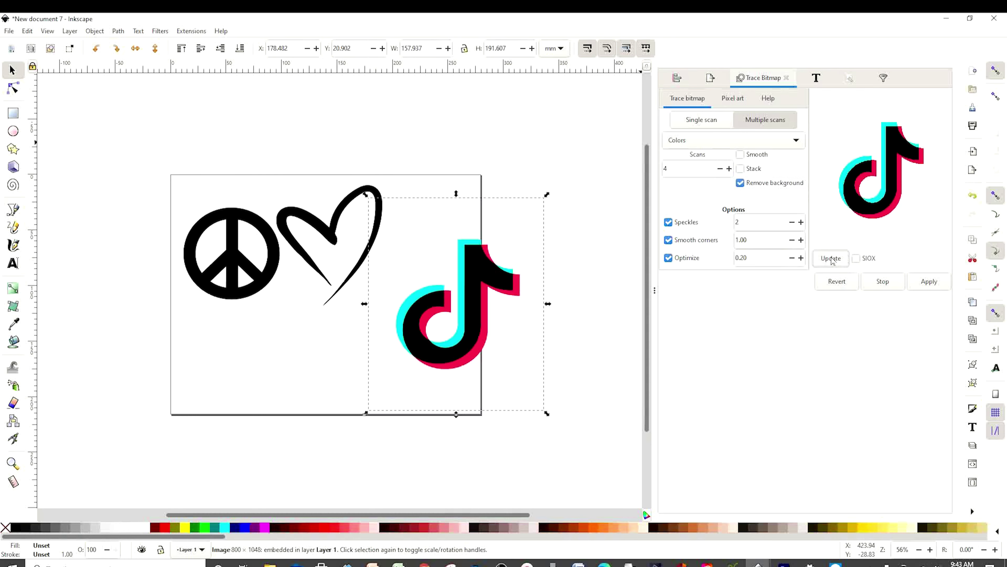
pyautogui.click(930, 283)
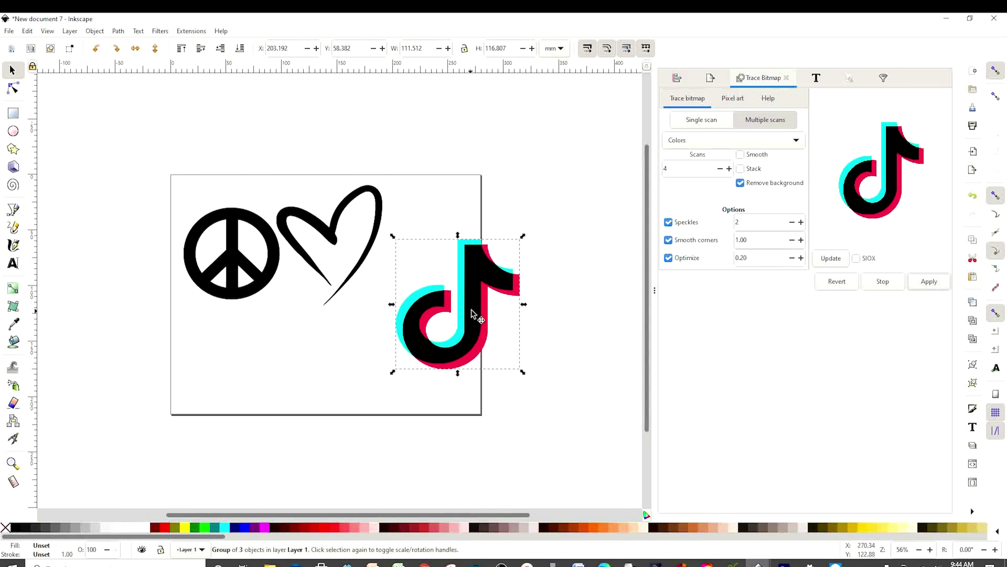
# Step: Move the traced logo aside, delete the original TikTok bitmap, and reposition the traced logo
pyautogui.moveTo(472, 309)
pyautogui.mouseDown()
pyautogui.moveTo(323, 351)
pyautogui.moveTo(329, 402)
pyautogui.mouseUp()
pyautogui.moveTo(484, 338); pyautogui.dragTo(521, 328)
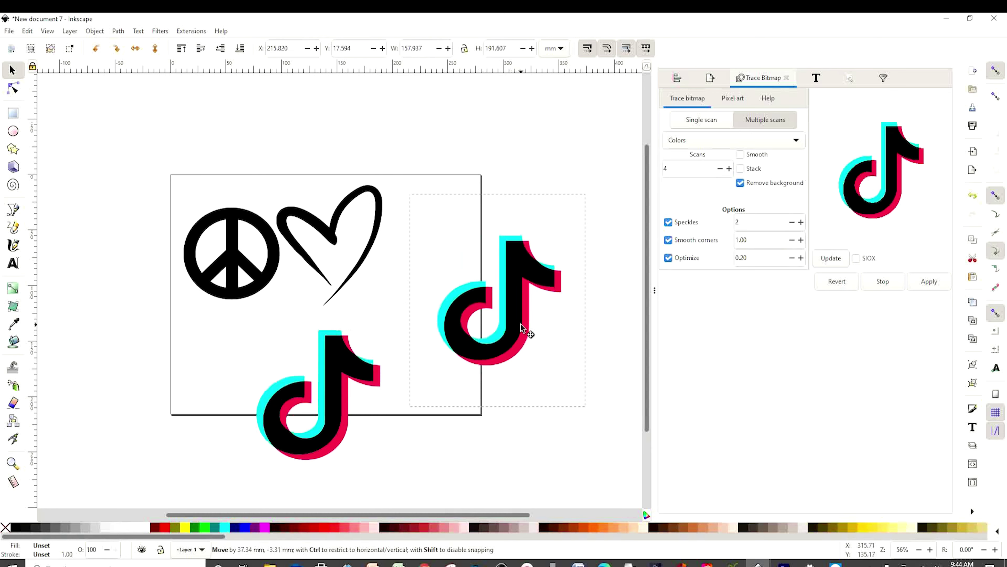
pyautogui.moveTo(520, 327); pyautogui.dragTo(512, 331)
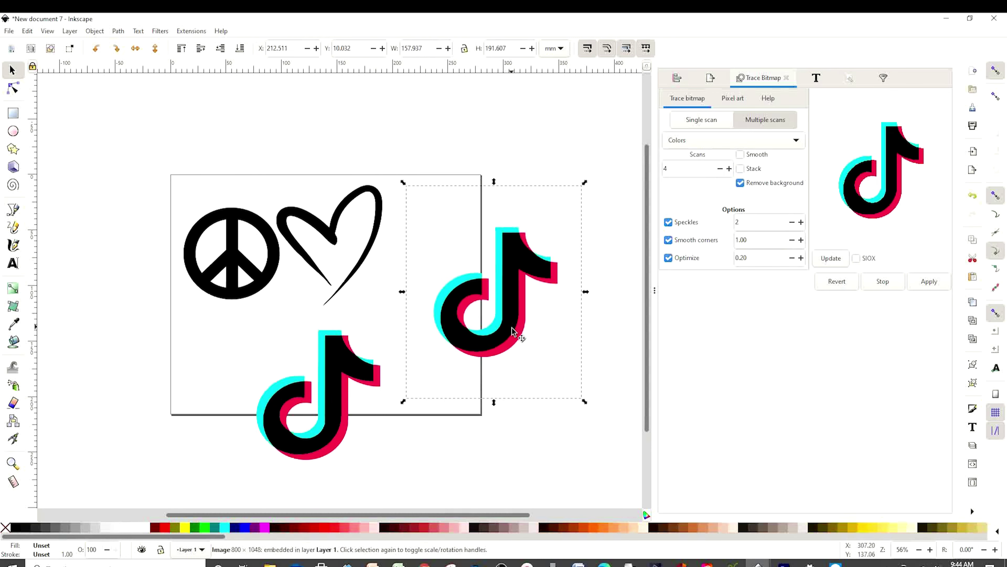
pyautogui.press('Delete')
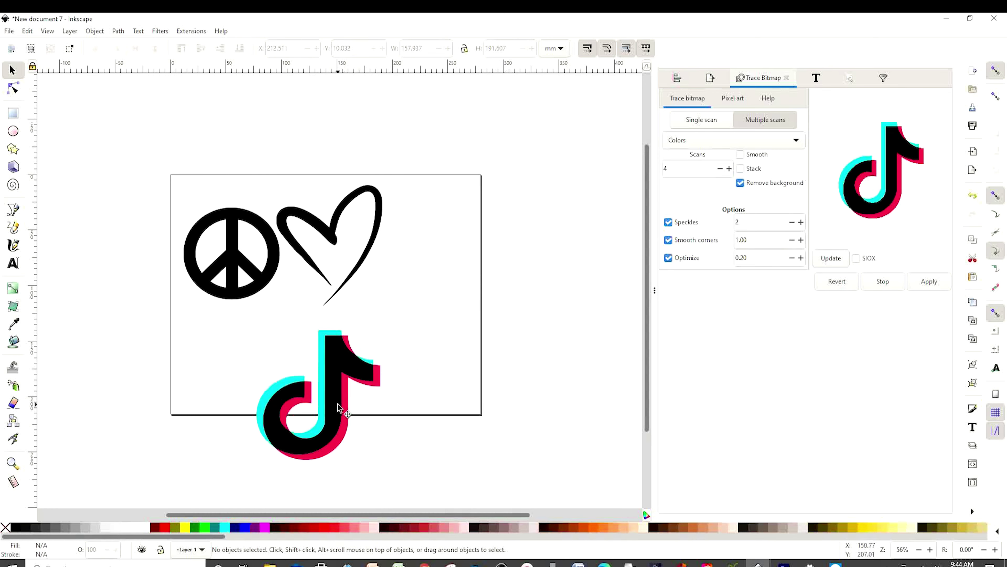
pyautogui.moveTo(351, 405)
pyautogui.mouseDown()
pyautogui.moveTo(439, 341)
pyautogui.moveTo(514, 259)
pyautogui.moveTo(537, 311)
pyautogui.mouseUp()
# Step: Pull the TikTok colour layers apart, then undo the moves to reassemble the logo
pyautogui.click(525, 310)
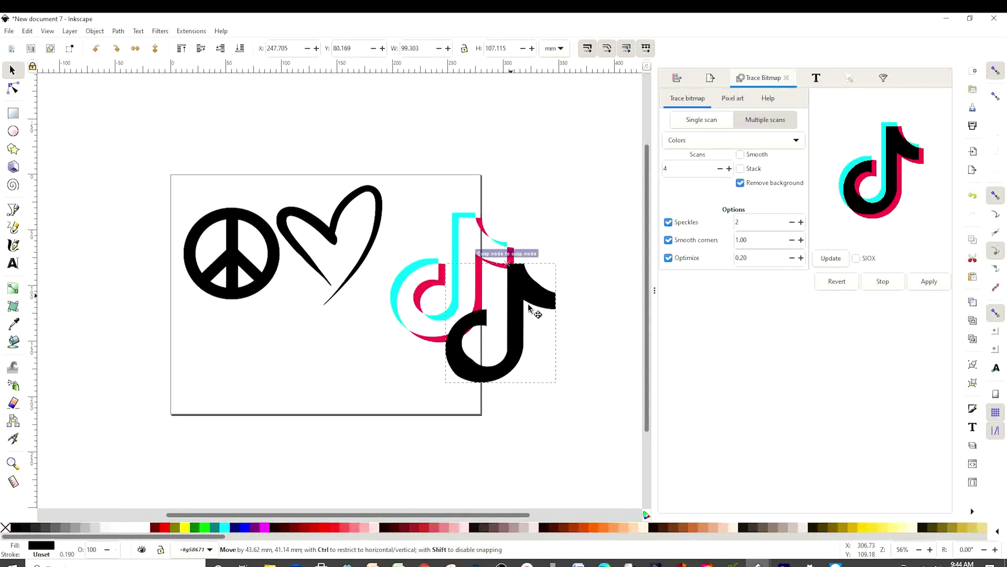
pyautogui.moveTo(471, 244); pyautogui.dragTo(516, 240)
pyautogui.moveTo(456, 223); pyautogui.dragTo(531, 169)
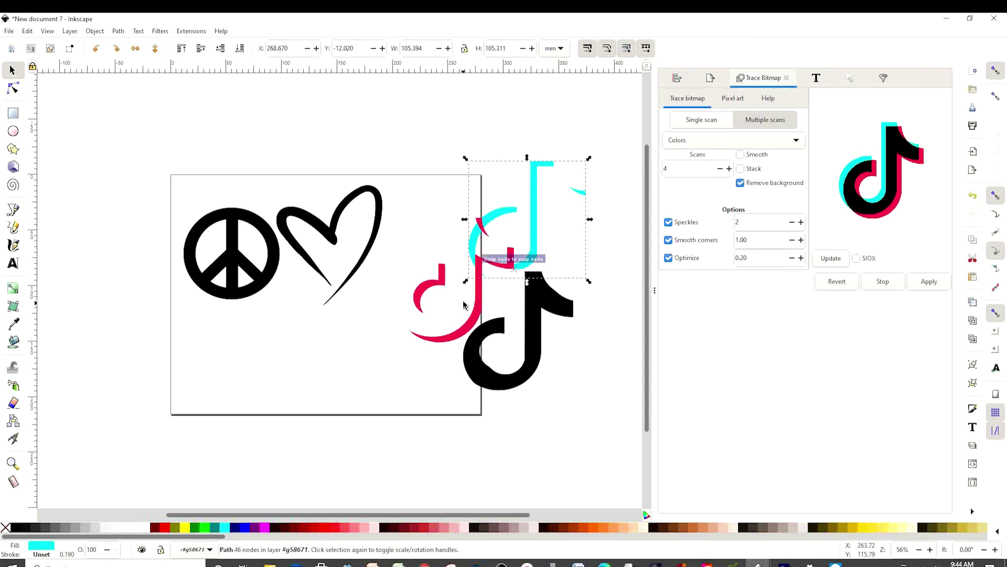
pyautogui.moveTo(481, 317); pyautogui.dragTo(446, 357)
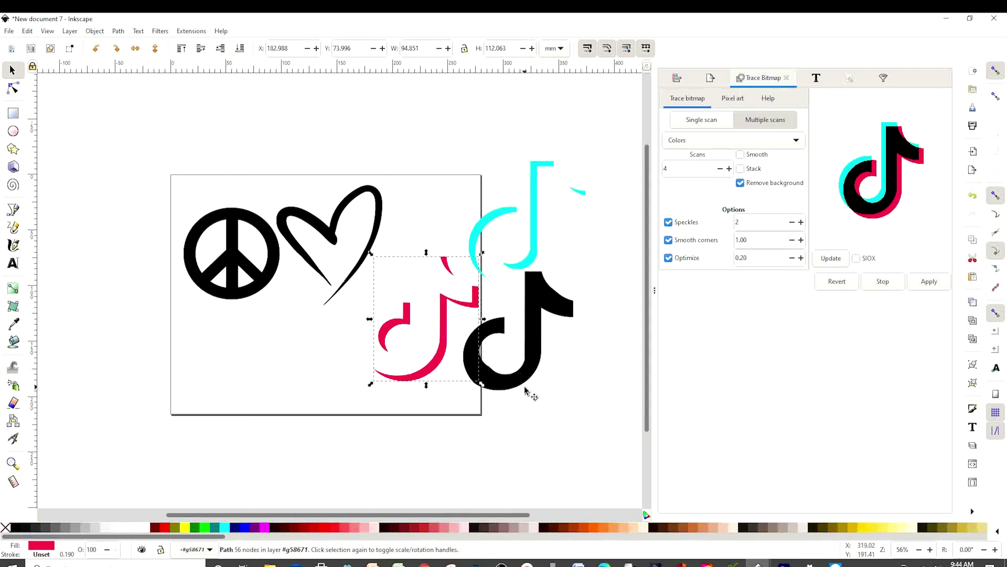
pyautogui.click(972, 196)
pyautogui.click(973, 196)
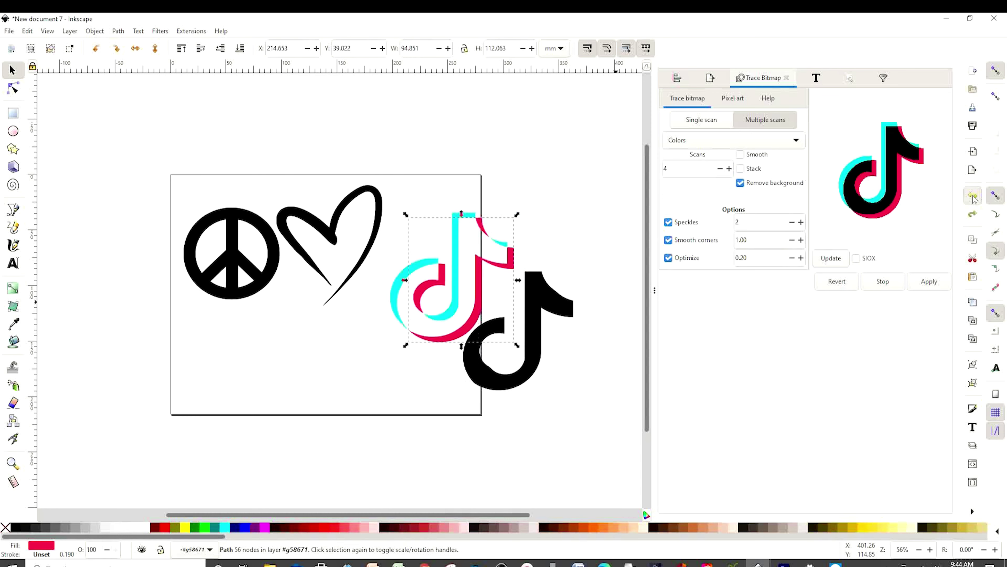
# Step: Group the three TikTok colour layers together
pyautogui.moveTo(569, 396); pyautogui.dragTo(367, 164)
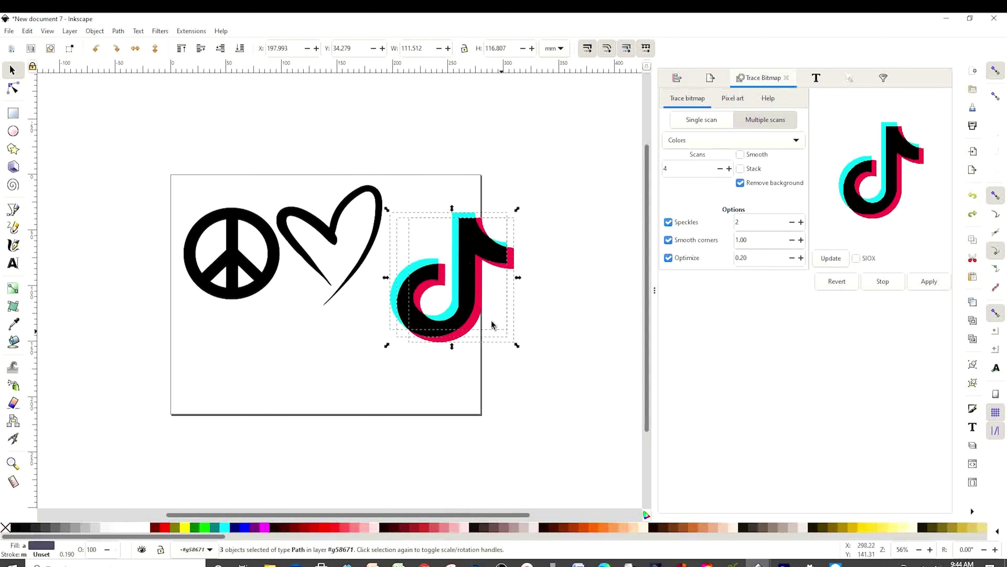
pyautogui.rightClick(467, 314)
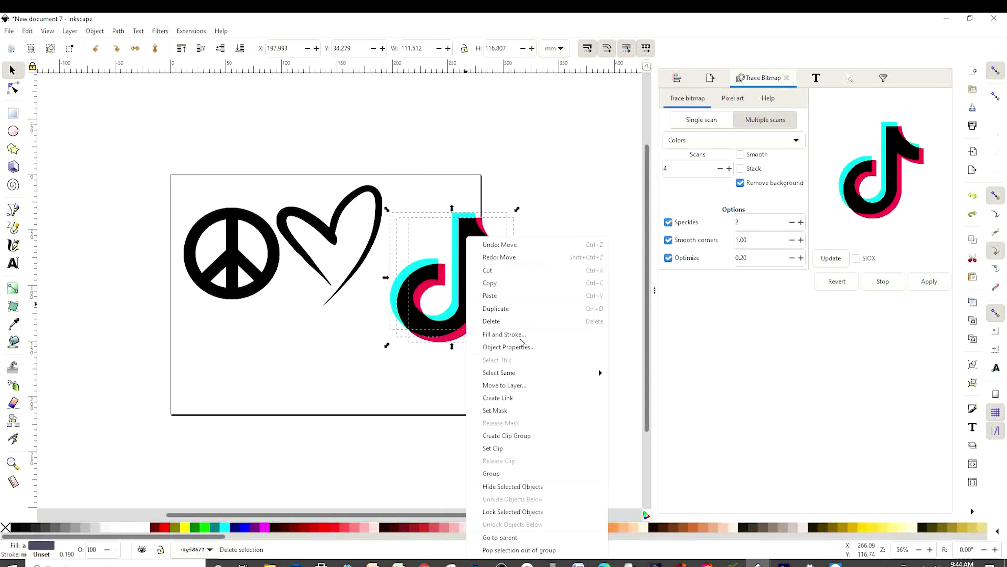
pyautogui.click(512, 473)
# Step: Shrink the TikTok logo to about three-quarters beside the heart; stretch the peace sign taller
pyautogui.moveTo(517, 345)
pyautogui.mouseDown()
pyautogui.moveTo(484, 324)
pyautogui.moveTo(499, 334)
pyautogui.mouseUp()
pyautogui.moveTo(458, 300); pyautogui.dragTo(437, 283)
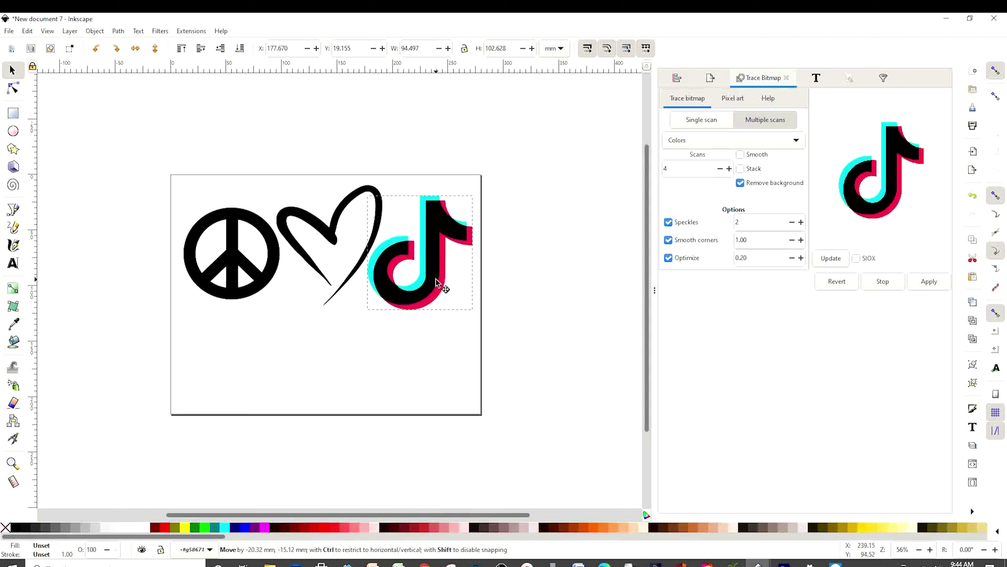
pyautogui.moveTo(436, 283); pyautogui.dragTo(436, 286)
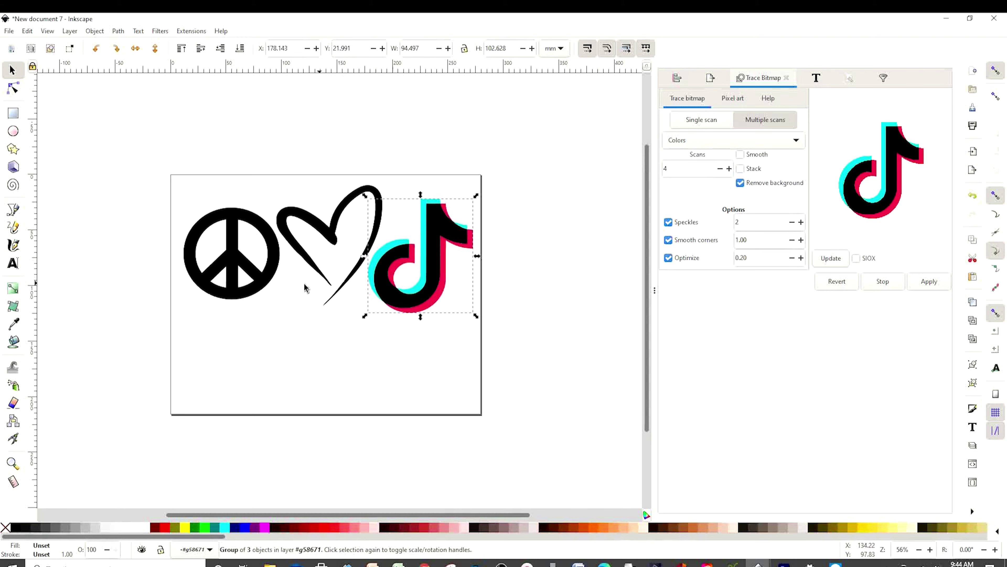
pyautogui.click(251, 287)
pyautogui.moveTo(231, 309); pyautogui.dragTo(232, 317)
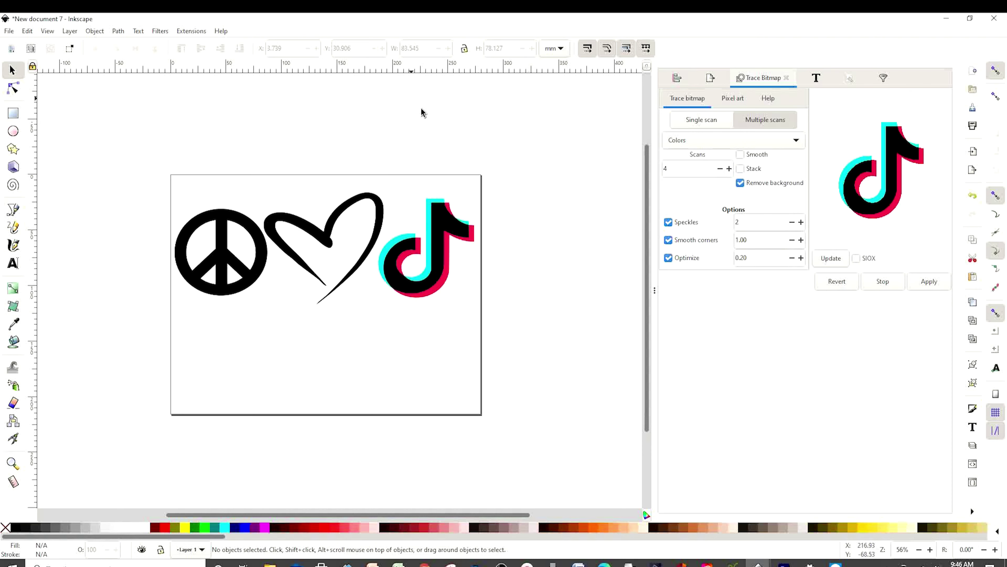
# Step: Stretch the peace sign to about 80 mm tall and apply Path > Linked Offset
pyautogui.click(224, 257)
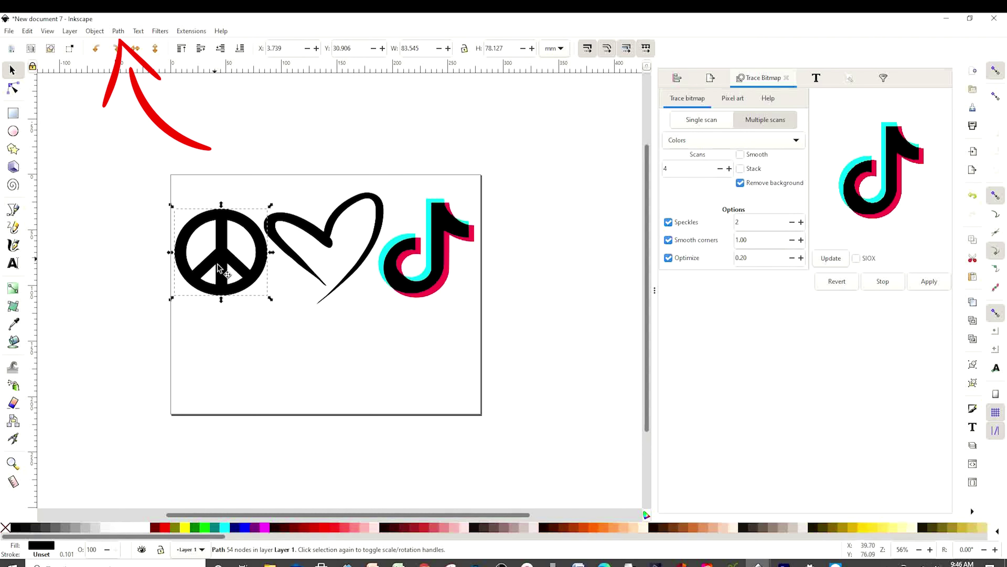
pyautogui.moveTo(221, 300); pyautogui.dragTo(224, 307)
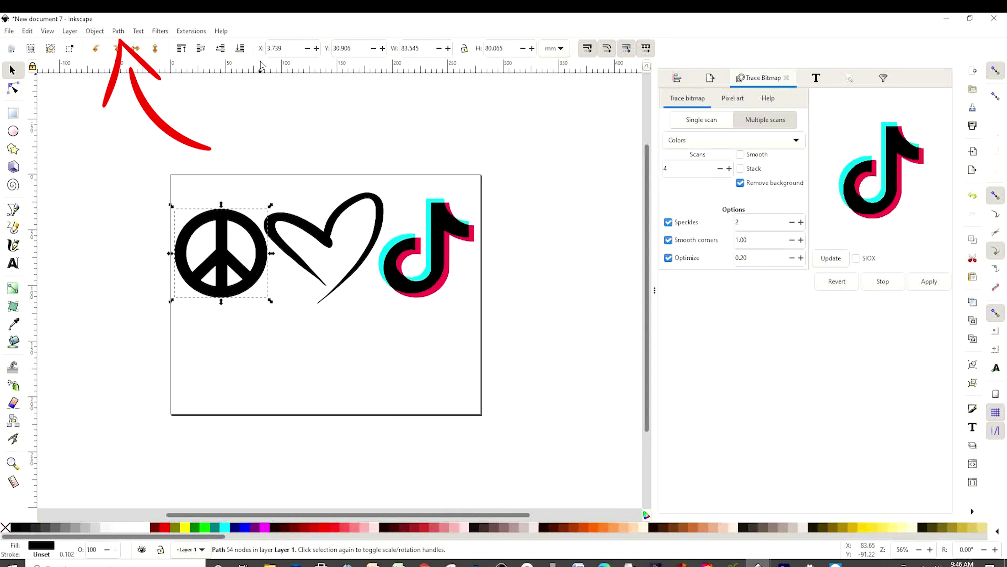
pyautogui.click(117, 31)
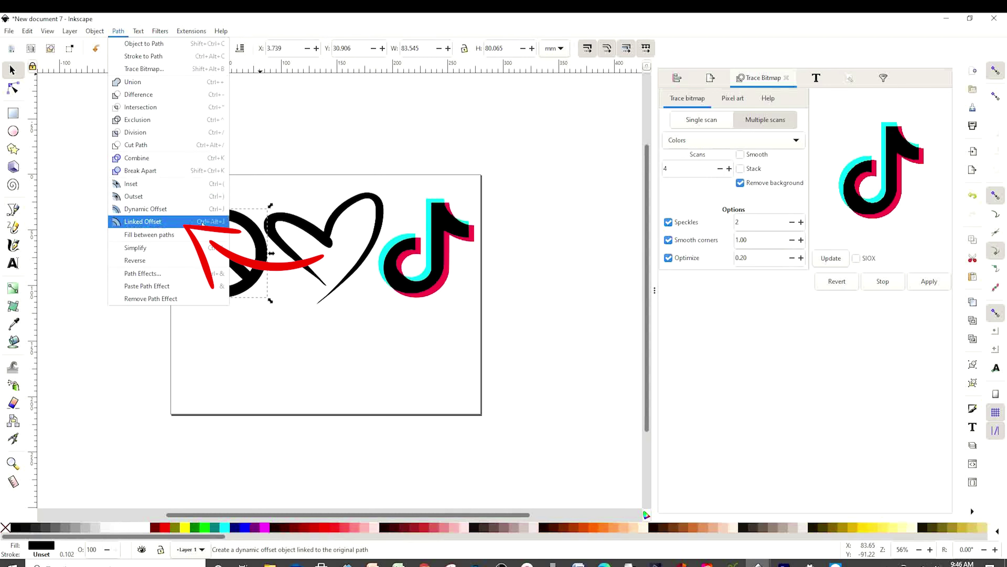
pyautogui.click(166, 226)
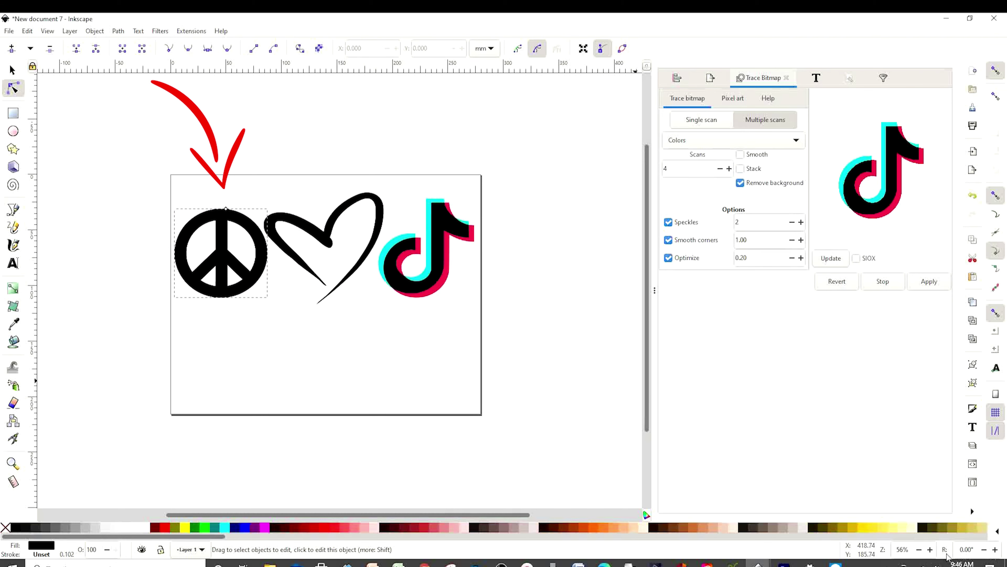
# Step: Zoom in and enlarge the peace sign's linked offset just beyond its black outline
pyautogui.click(930, 549)
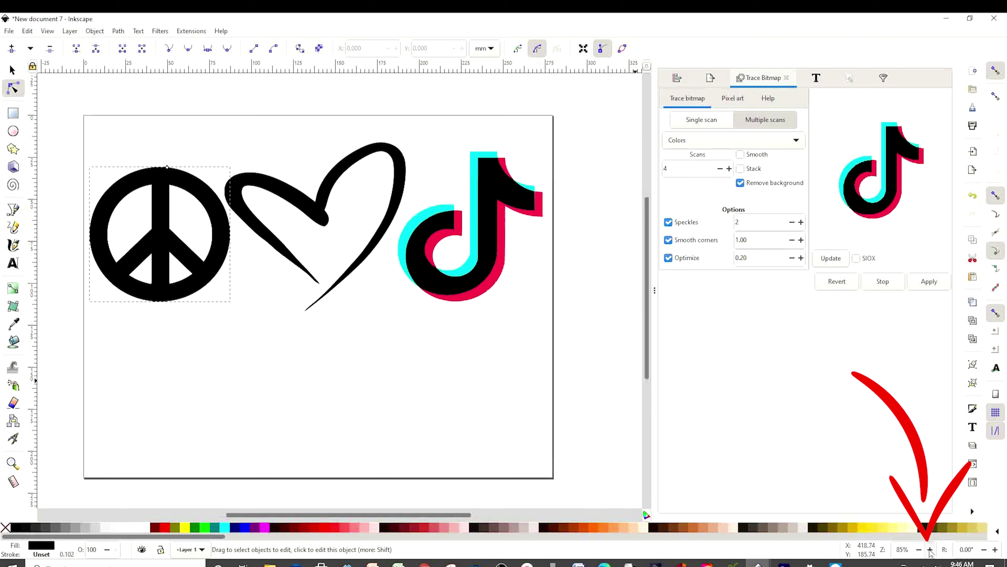
pyautogui.click(930, 550)
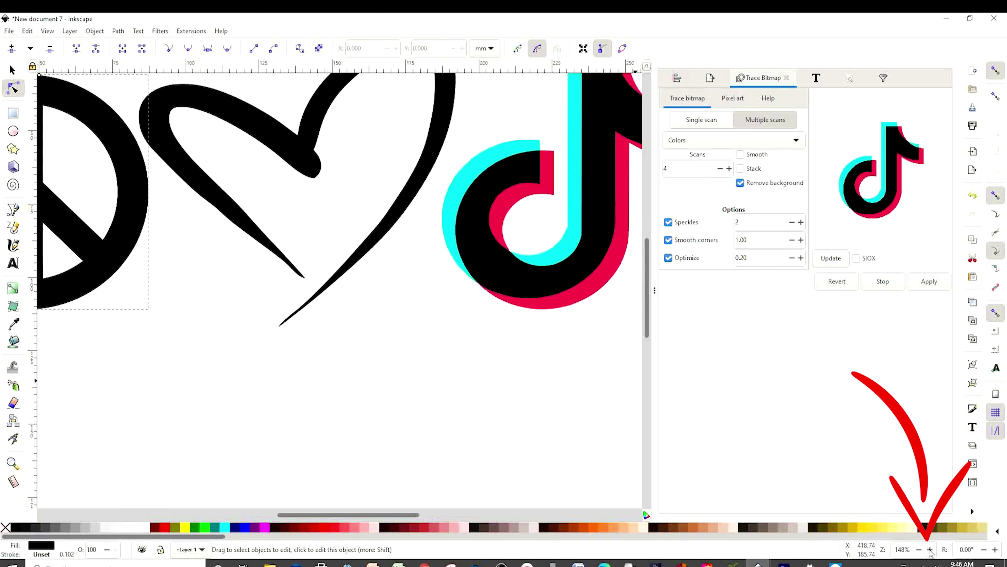
pyautogui.click(930, 549)
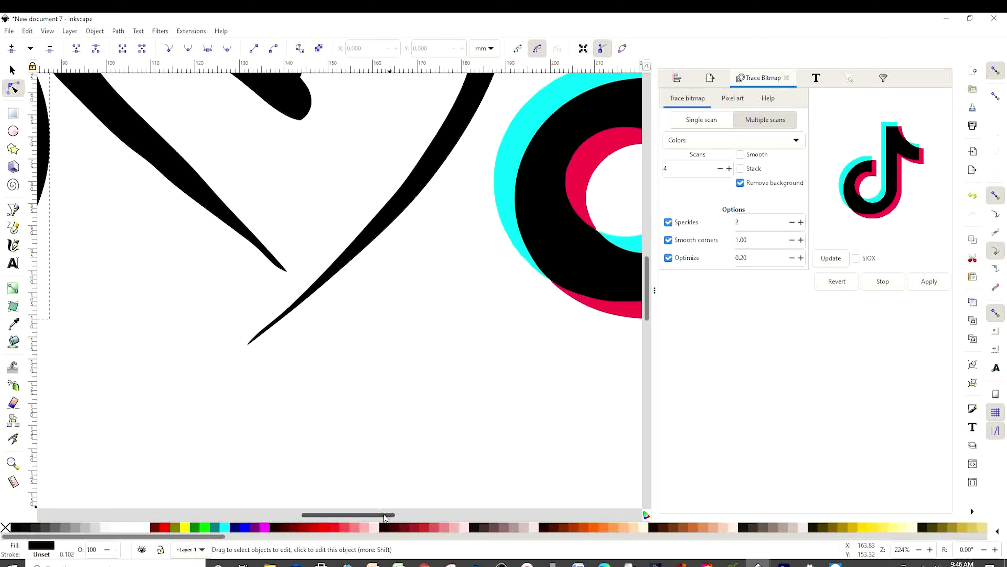
pyautogui.moveTo(384, 515); pyautogui.dragTo(322, 512)
pyautogui.scroll(6, 445, 417)
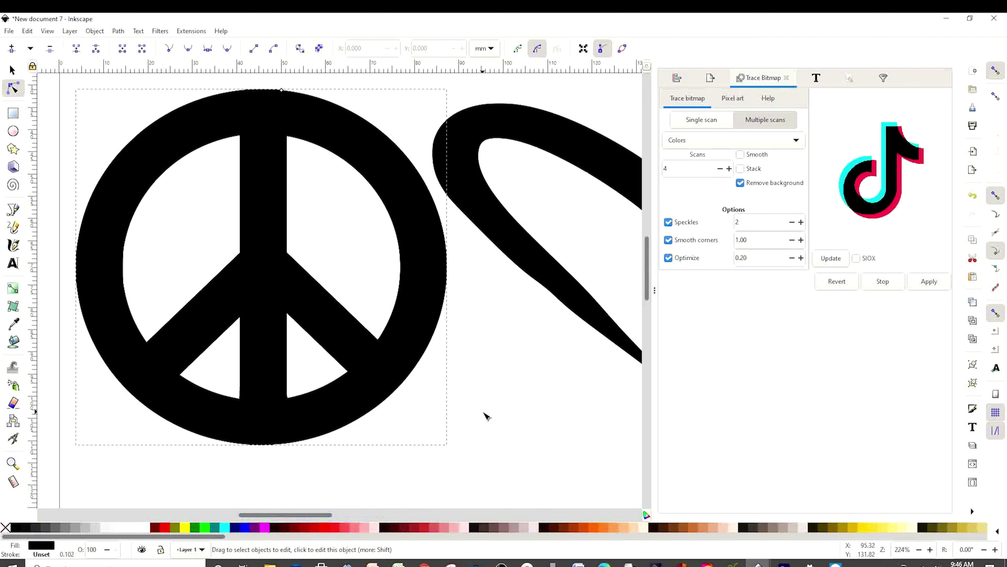
pyautogui.scroll(4, 444, 417)
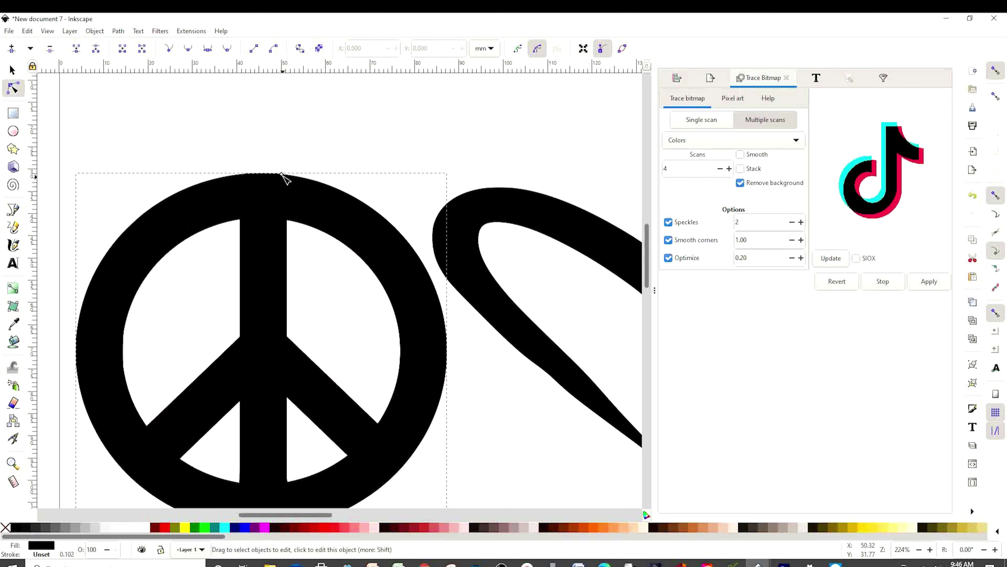
pyautogui.moveTo(281, 173); pyautogui.dragTo(284, 170)
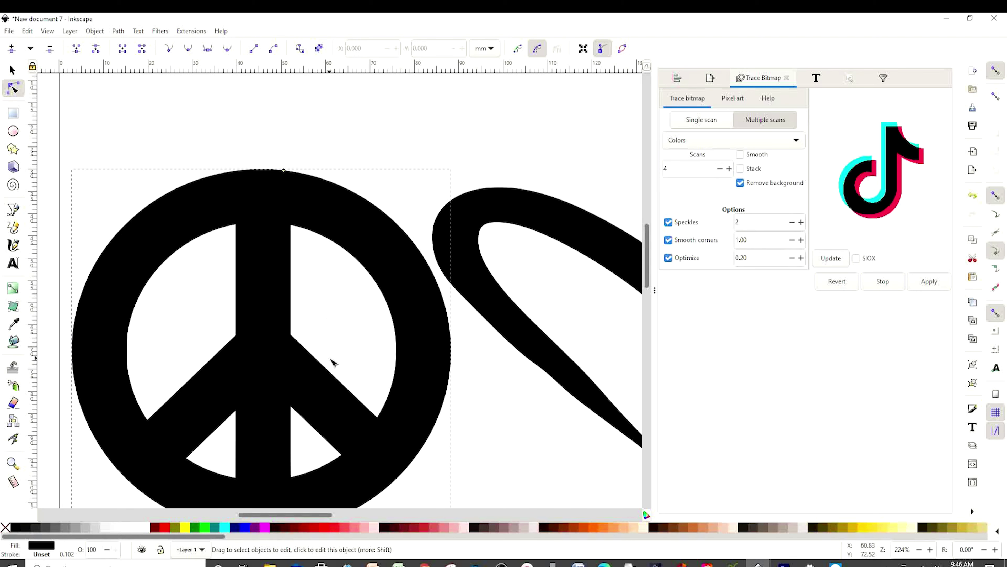
# Step: Colour the offset light cyan and zoom back out to see the peace sign and heart
pyautogui.hscroll(-1, 334, 361)
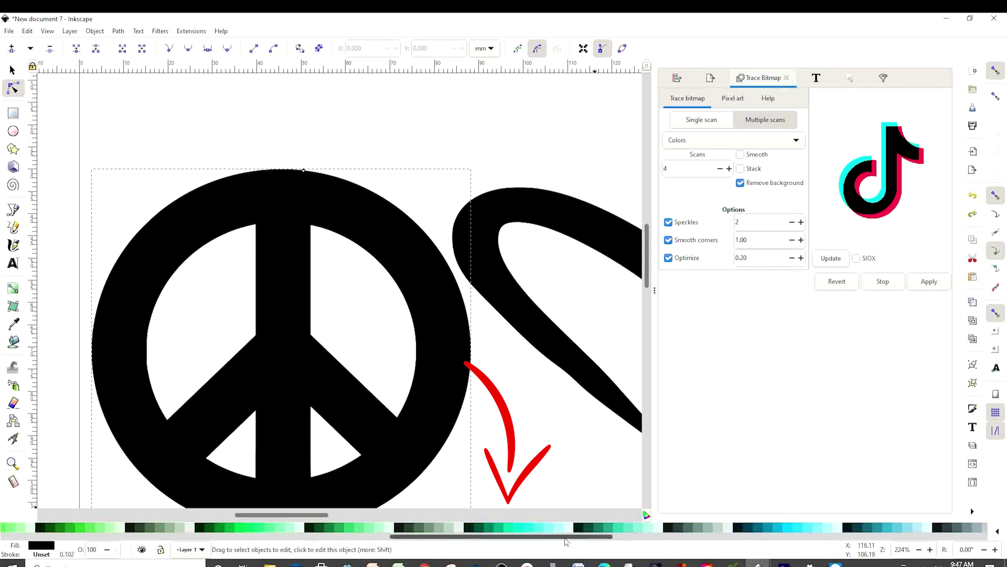
pyautogui.click(547, 528)
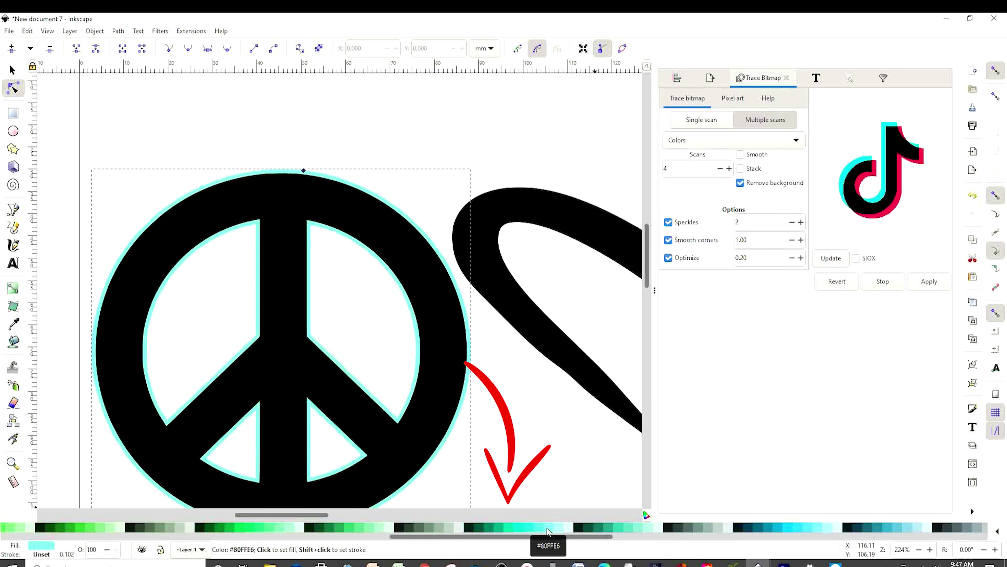
pyautogui.click(919, 550)
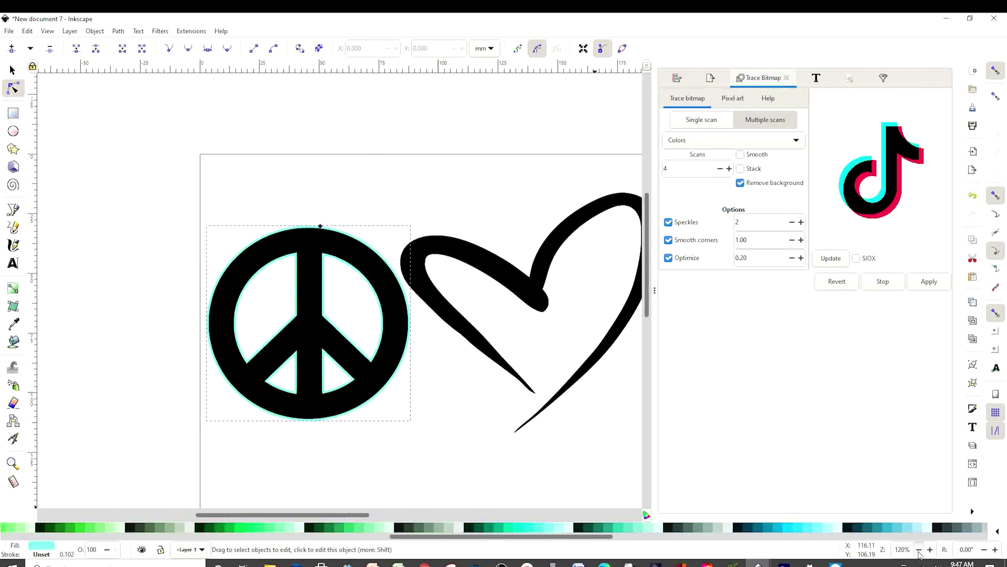
pyautogui.click(919, 550)
pyautogui.moveTo(357, 515); pyautogui.dragTo(400, 515)
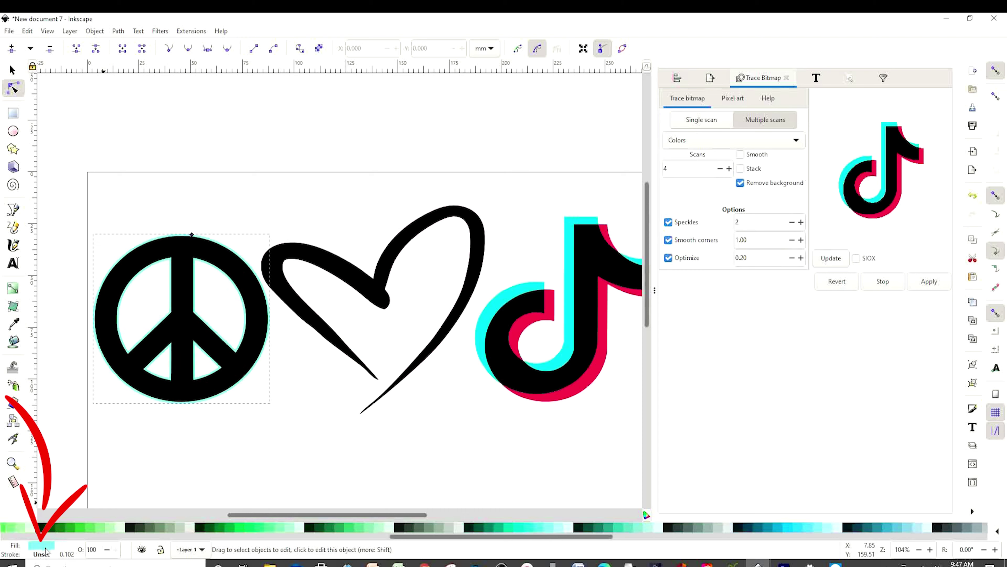
# Step: Sample the TikTok logo's bright cyan (02f4ecff) with the Dropper as the edge's fill
pyautogui.click(44, 546)
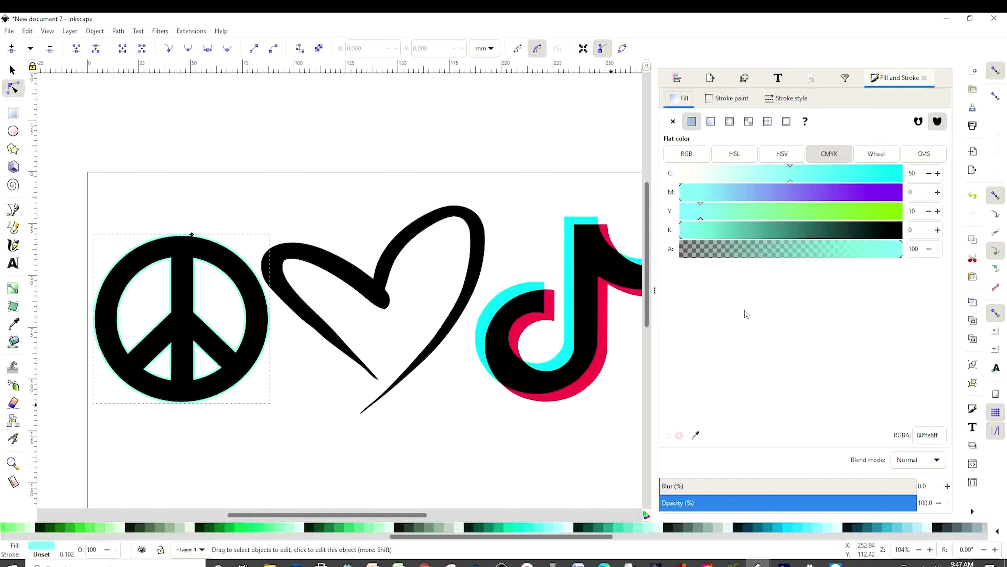
pyautogui.click(696, 435)
pyautogui.click(566, 355)
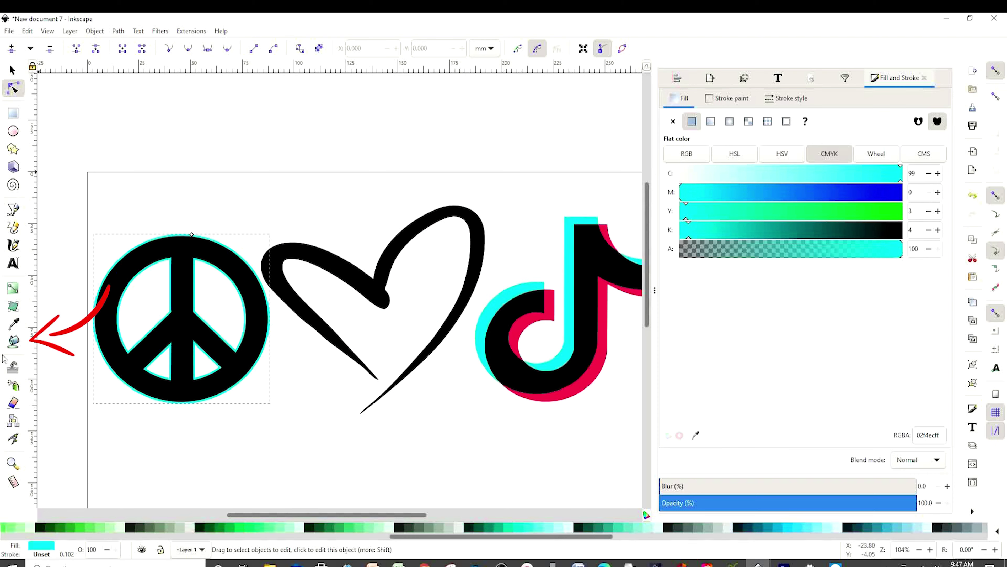
# Step: Paint-bucket fill the peace sign's two upper openings and two lower triangles
pyautogui.click(14, 346)
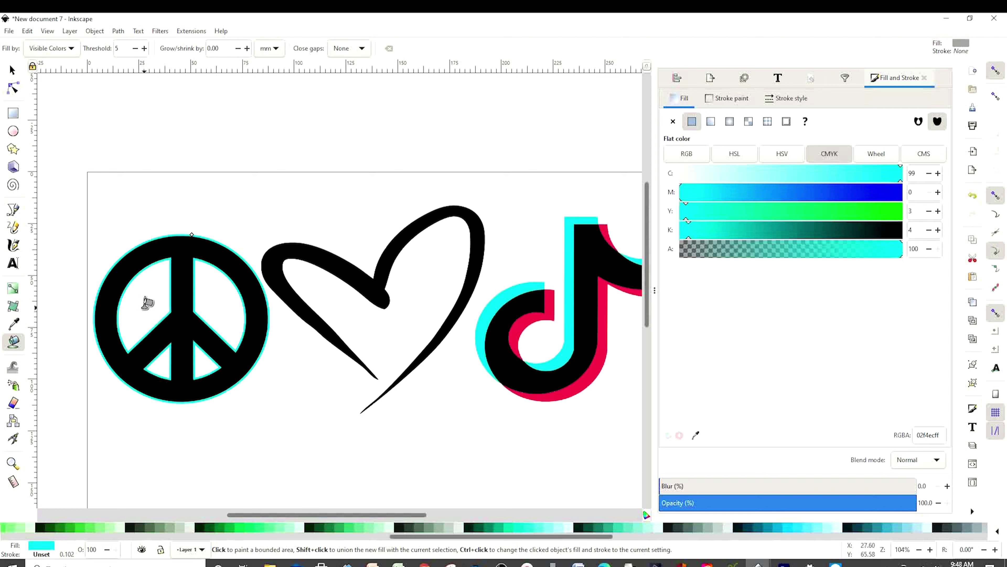
pyautogui.click(153, 309)
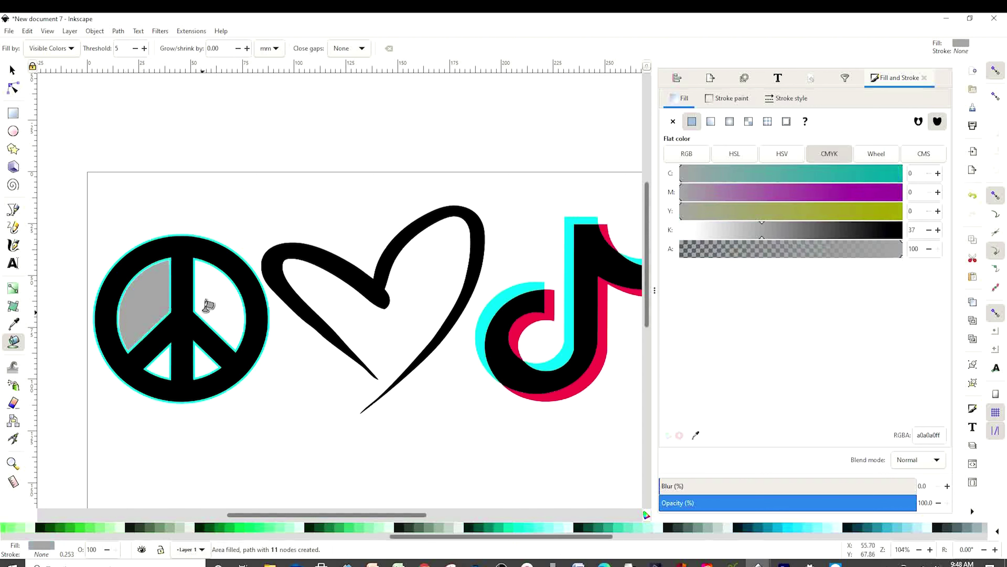
pyautogui.click(207, 306)
pyautogui.click(208, 361)
pyautogui.click(158, 363)
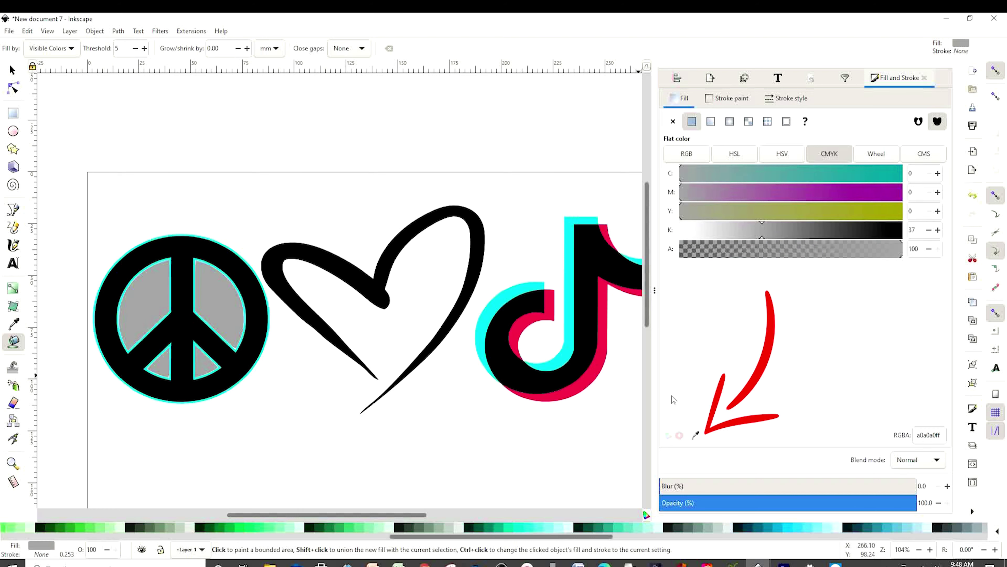
# Step: Colour the two lower triangle fills with the TikTok red (fb004dff)
pyautogui.click(696, 435)
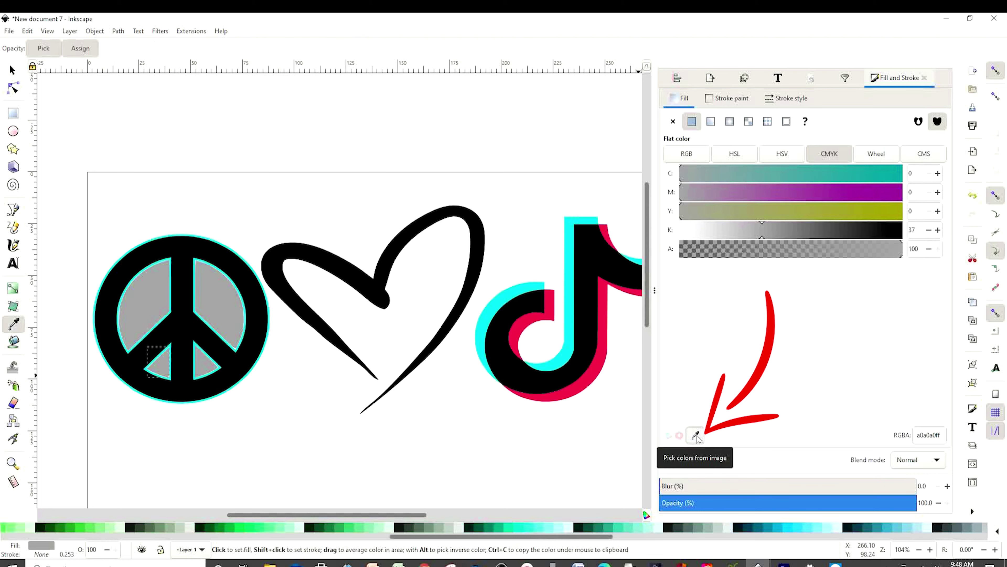
pyautogui.click(596, 371)
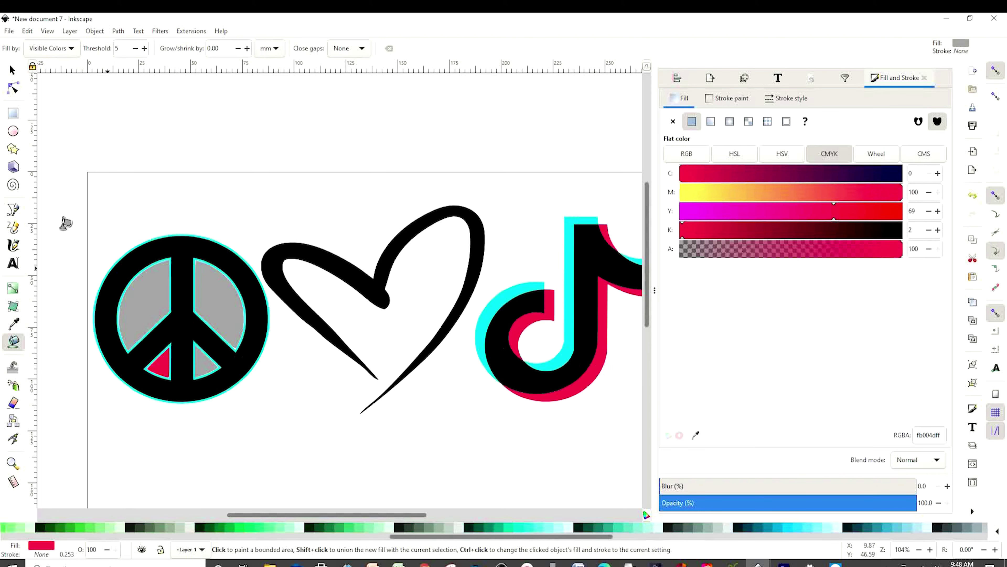
pyautogui.press('s')
pyautogui.click(206, 361)
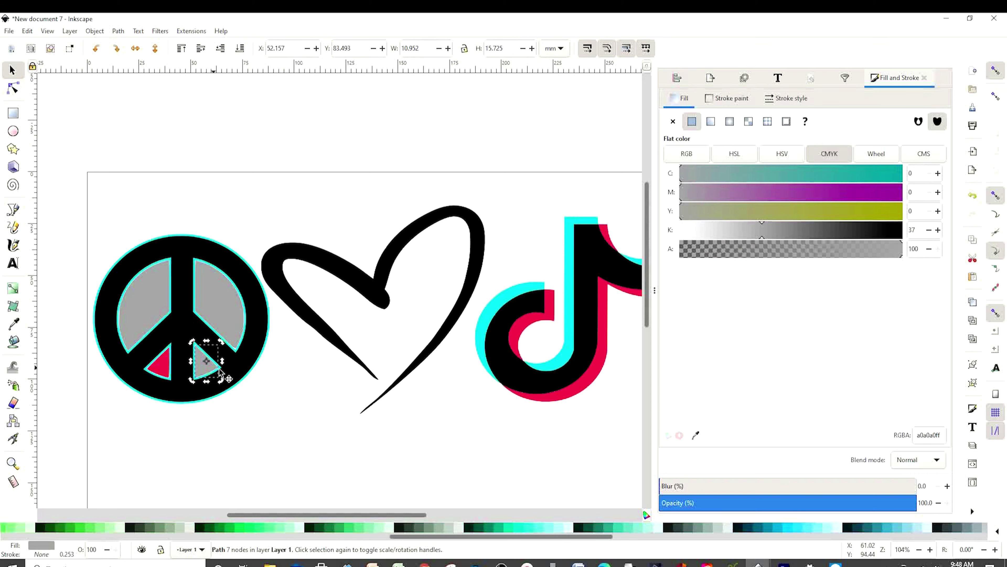
pyautogui.click(694, 434)
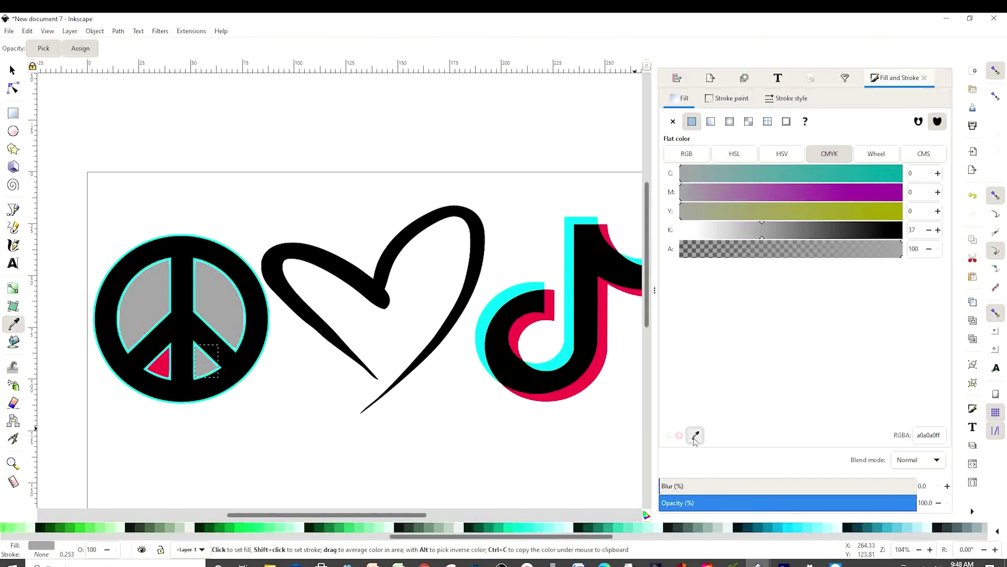
pyautogui.click(586, 385)
# Step: Colour the two upper opening fills TikTok red, then select the whole peace sign
pyautogui.click(214, 309)
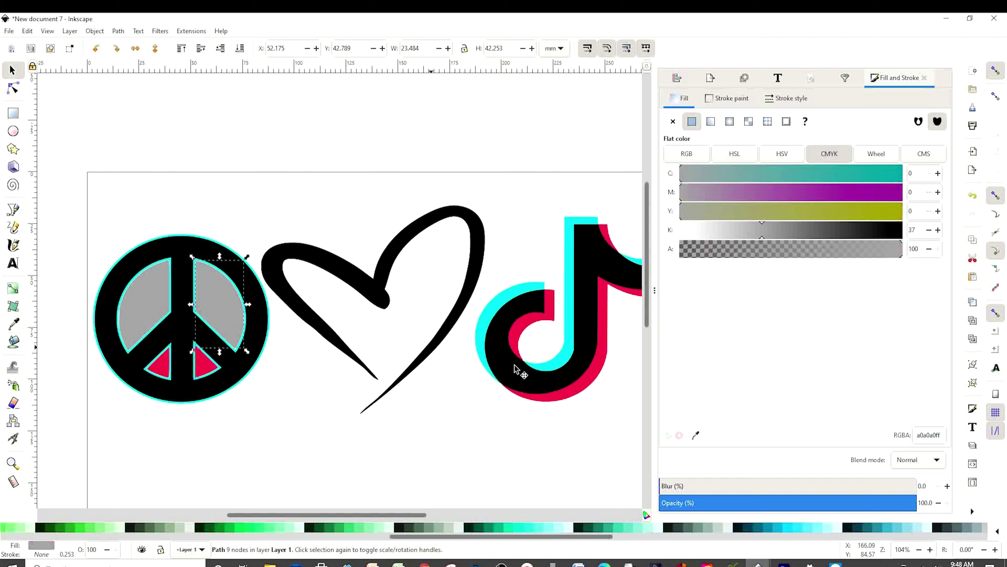
pyautogui.click(696, 440)
pyautogui.click(589, 374)
pyautogui.click(590, 373)
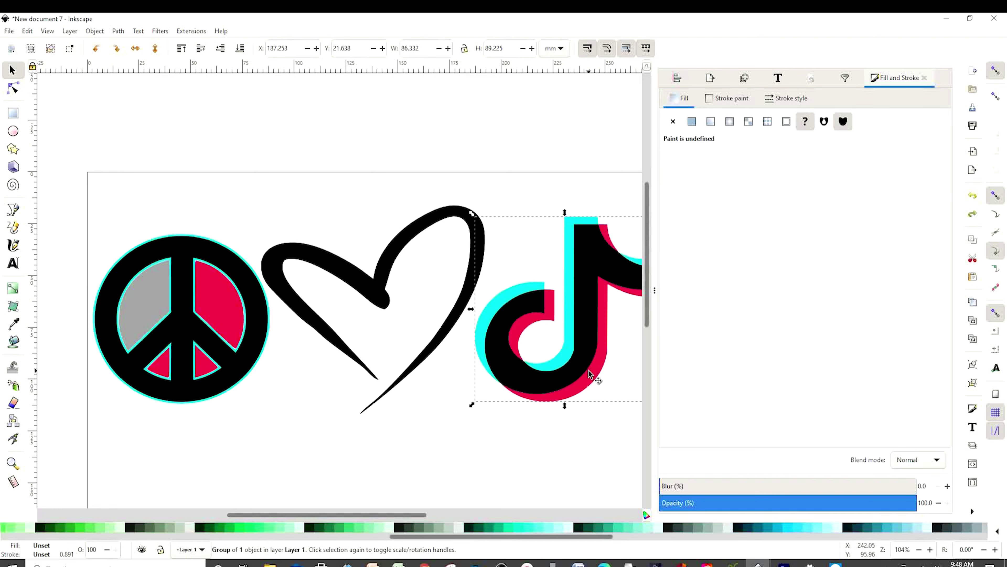
pyautogui.click(135, 303)
pyautogui.press('d')
pyautogui.click(574, 397)
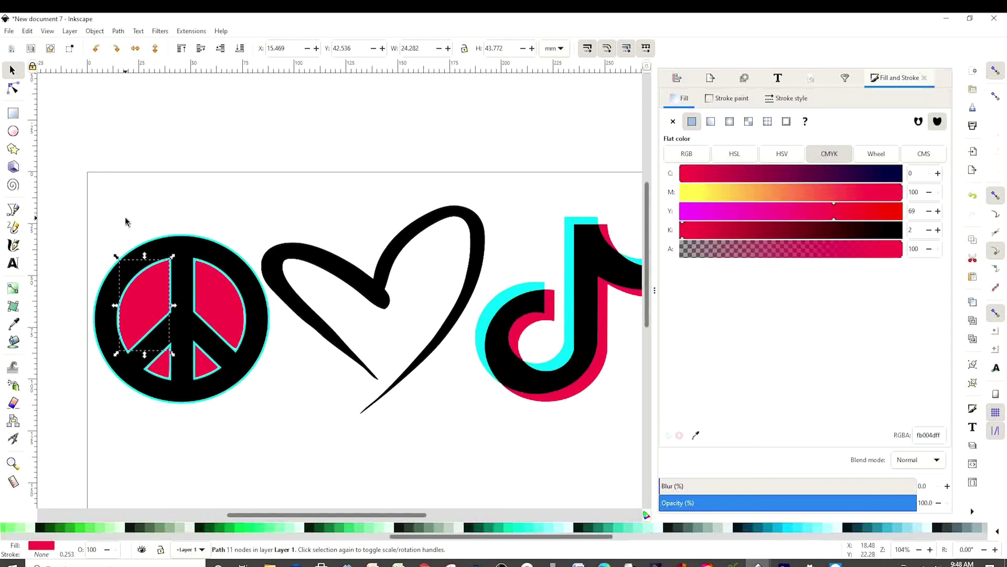
pyautogui.click(92, 213)
pyautogui.moveTo(93, 209); pyautogui.dragTo(301, 449)
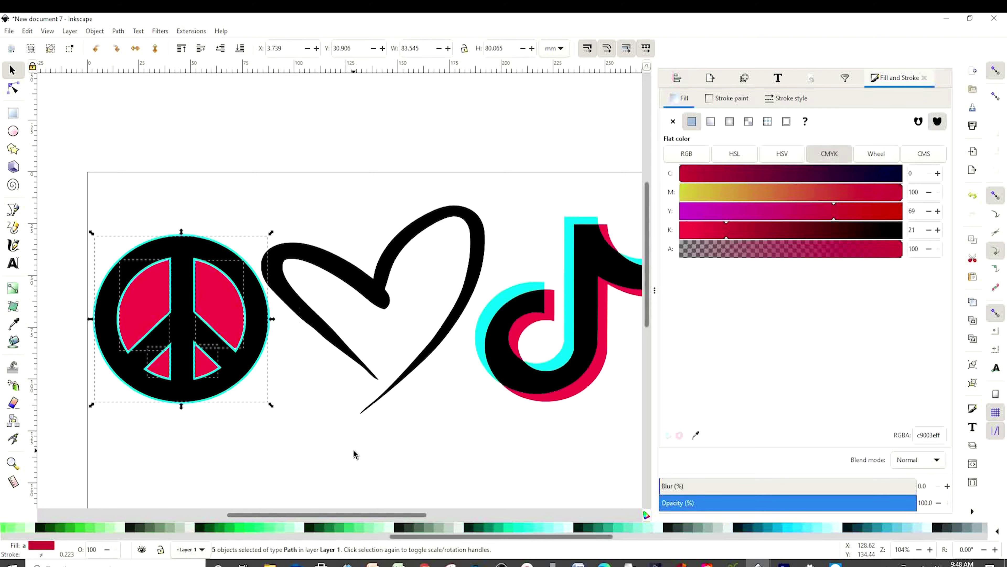
# Step: Move the heart's lower stroke-end nodes so the two tails cross in a small X
pyautogui.click(292, 433)
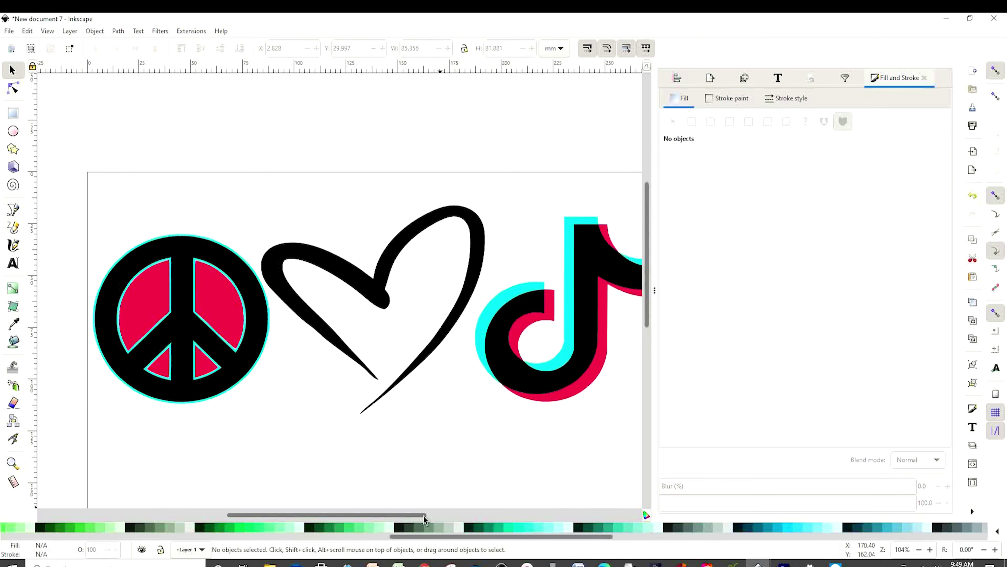
pyautogui.moveTo(422, 515); pyautogui.dragTo(434, 514)
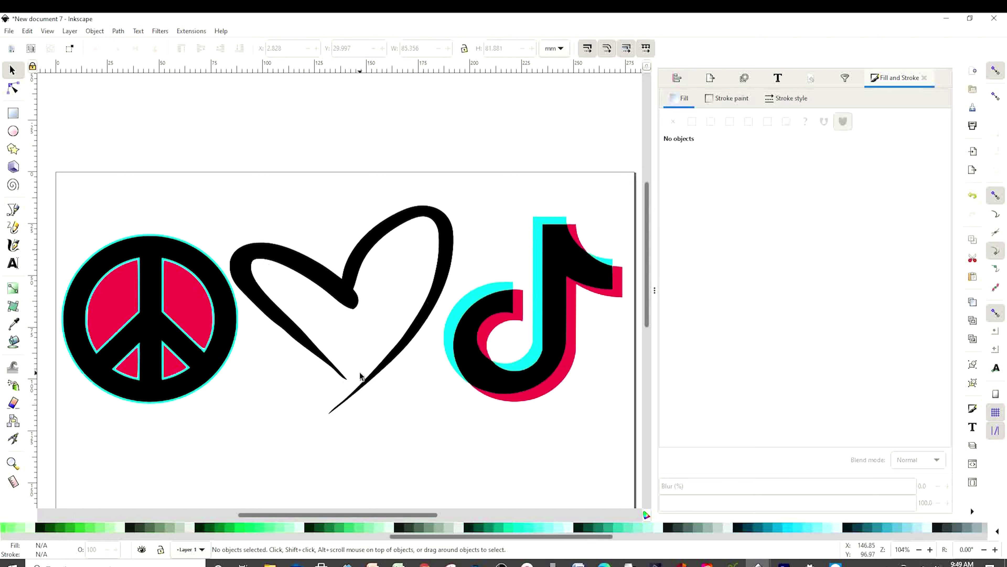
pyautogui.click(350, 301)
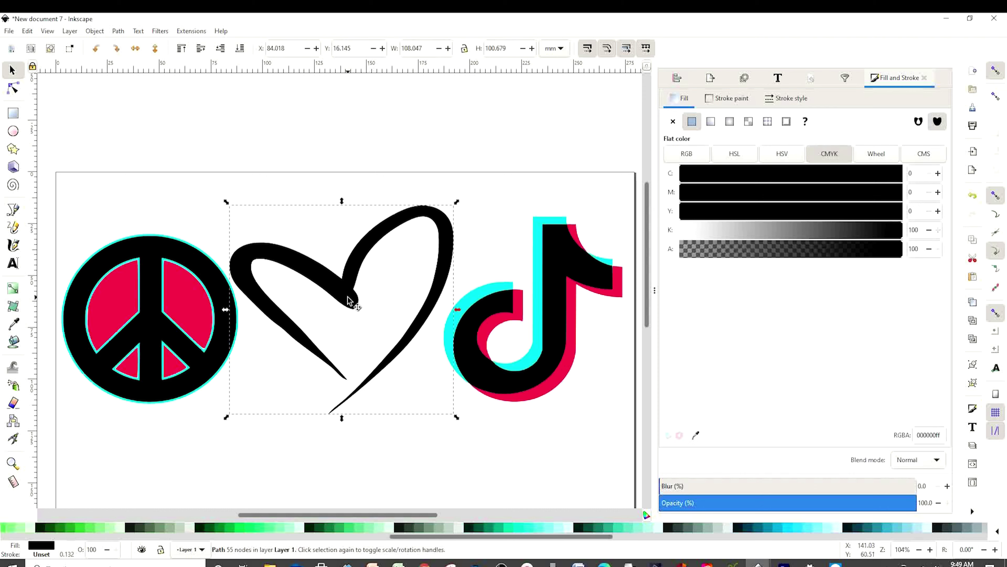
pyautogui.press('n')
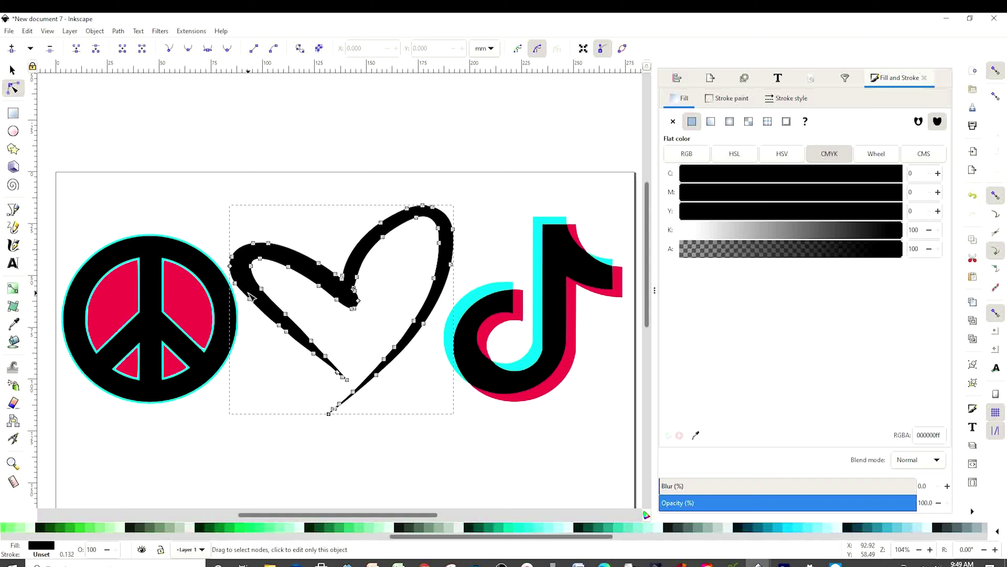
pyautogui.moveTo(313, 353)
pyautogui.mouseDown()
pyautogui.moveTo(312, 371)
pyautogui.moveTo(313, 357)
pyautogui.mouseUp()
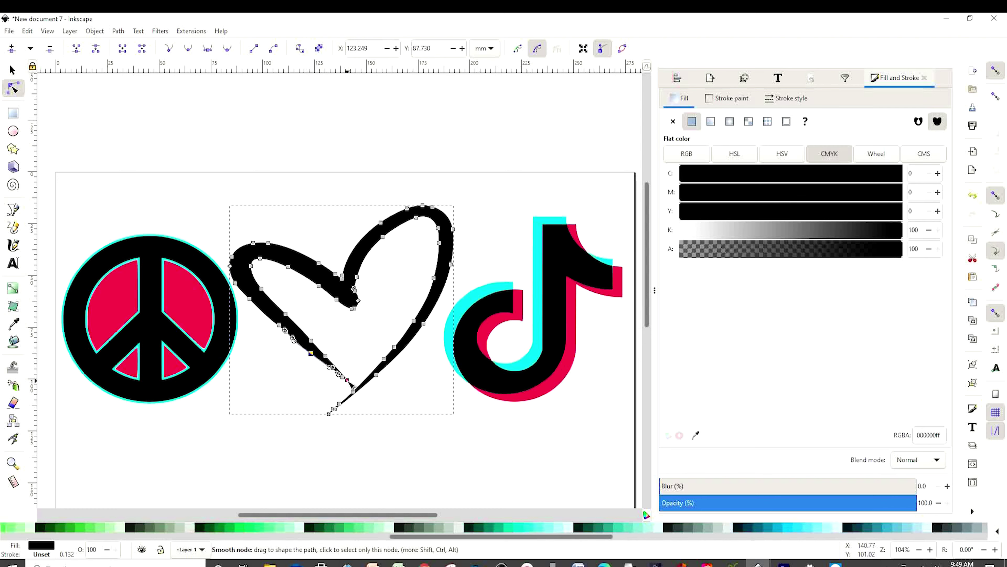
pyautogui.moveTo(348, 382); pyautogui.dragTo(391, 420)
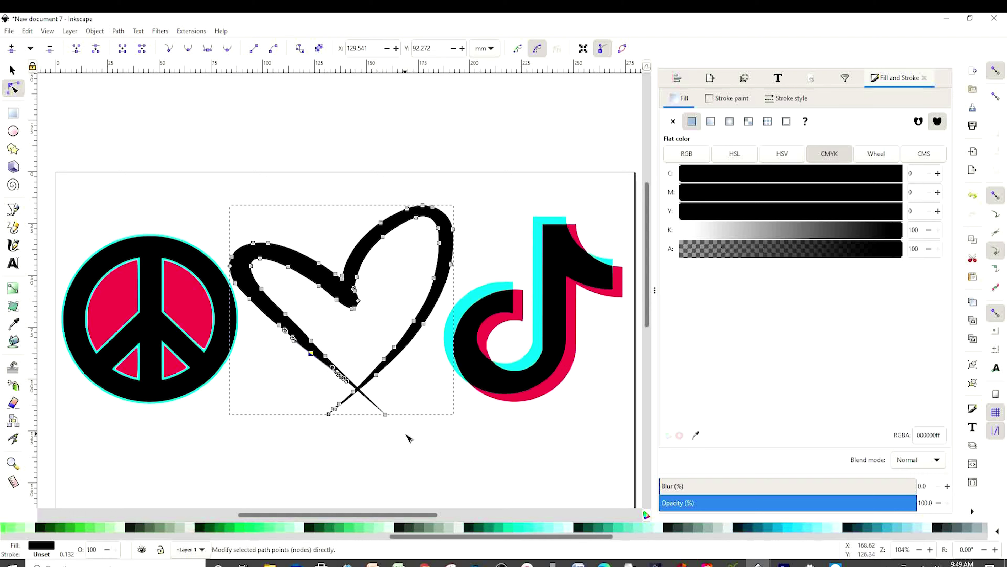
pyautogui.click(413, 396)
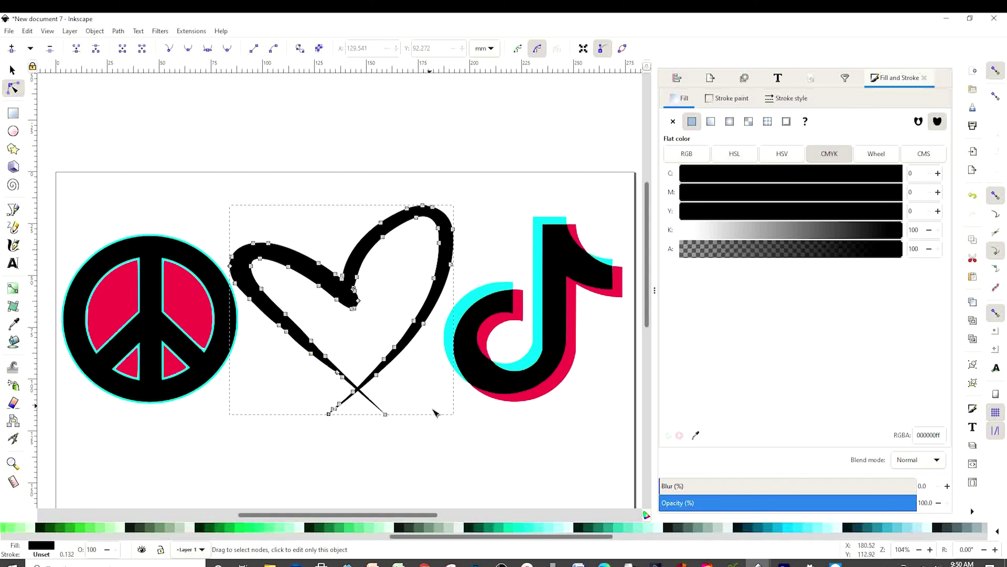
pyautogui.click(410, 384)
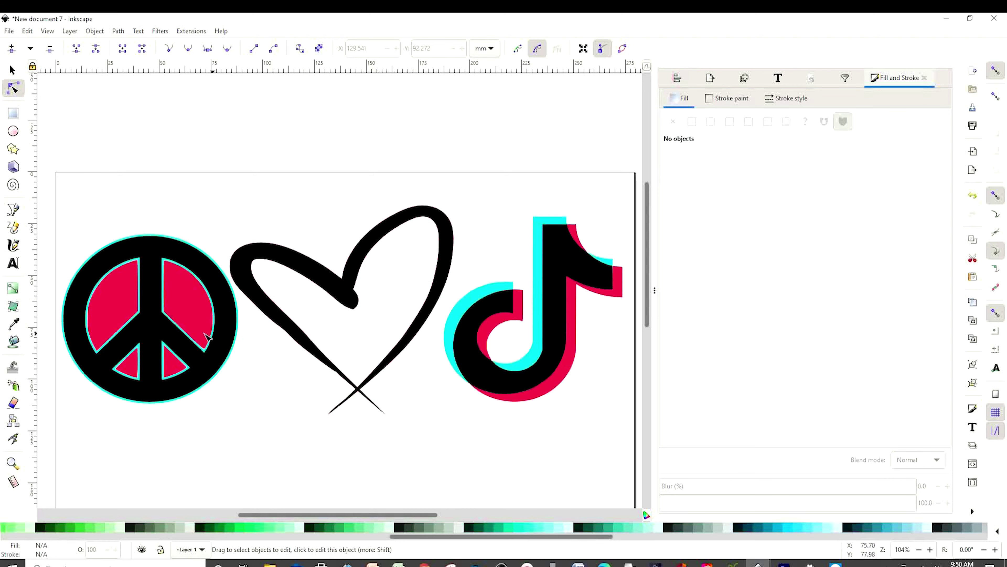
# Step: Paint-bucket fill the heart's interior grey and shift that fill down below the outline
pyautogui.click(13, 341)
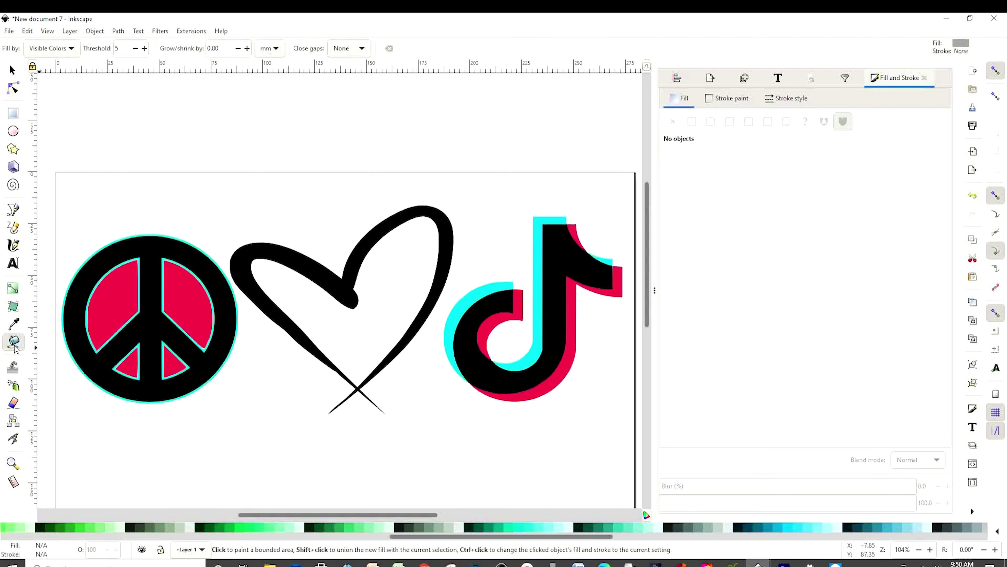
pyautogui.click(351, 324)
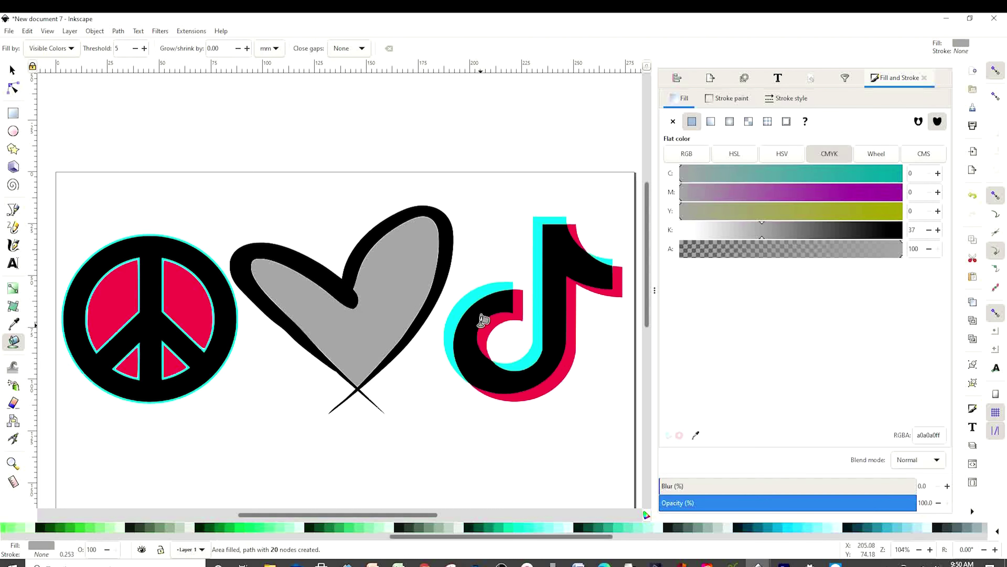
pyautogui.scroll(-3, 483, 320)
pyautogui.press('s')
pyautogui.moveTo(403, 285); pyautogui.dragTo(413, 385)
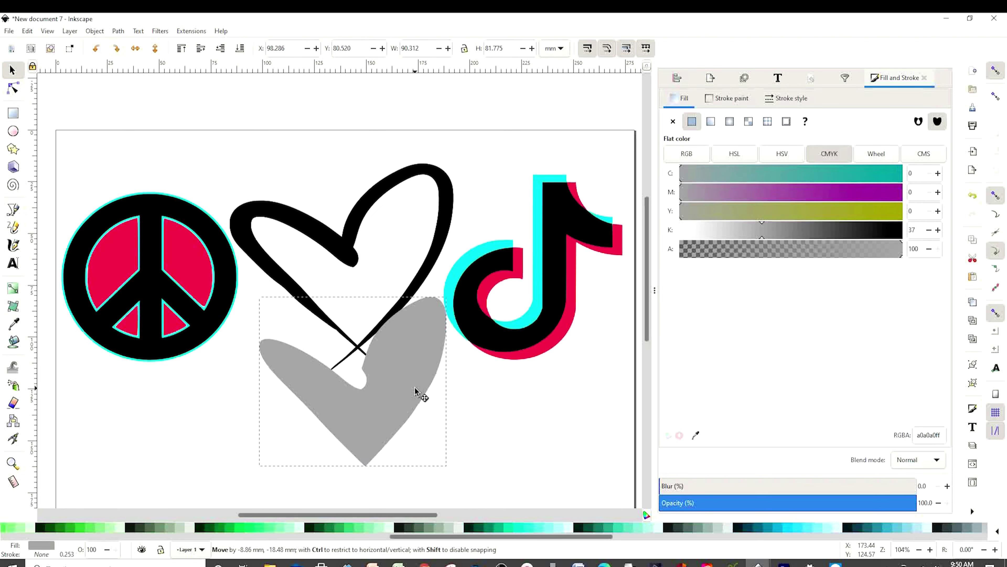
pyautogui.moveTo(412, 385)
pyautogui.mouseDown()
pyautogui.moveTo(417, 397)
pyautogui.moveTo(365, 348)
pyautogui.mouseUp()
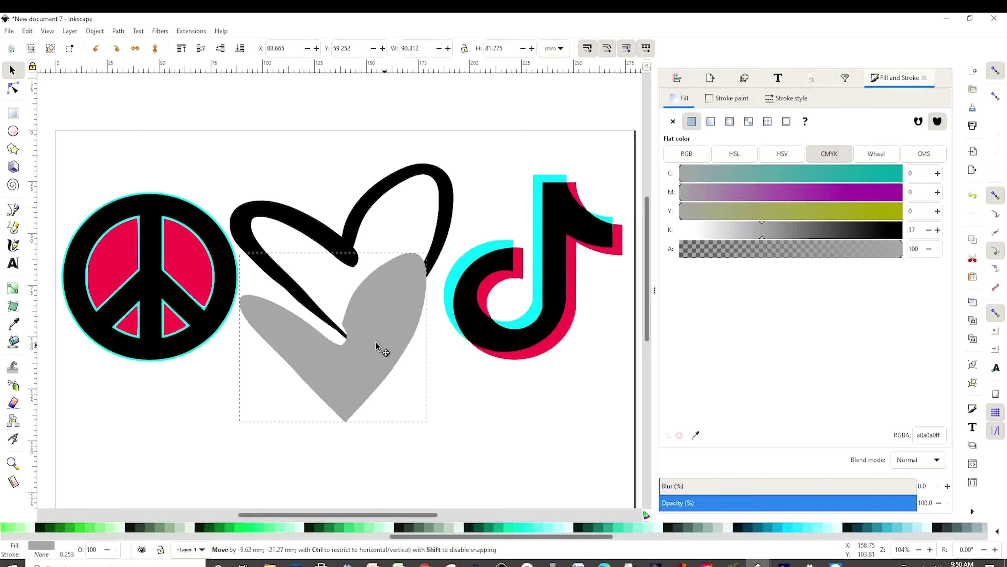
pyautogui.click(564, 335)
# Step: Assemble the small TikTok icon from its black and pink layers, deleting the stray cyan piece
pyautogui.rightClick(549, 320)
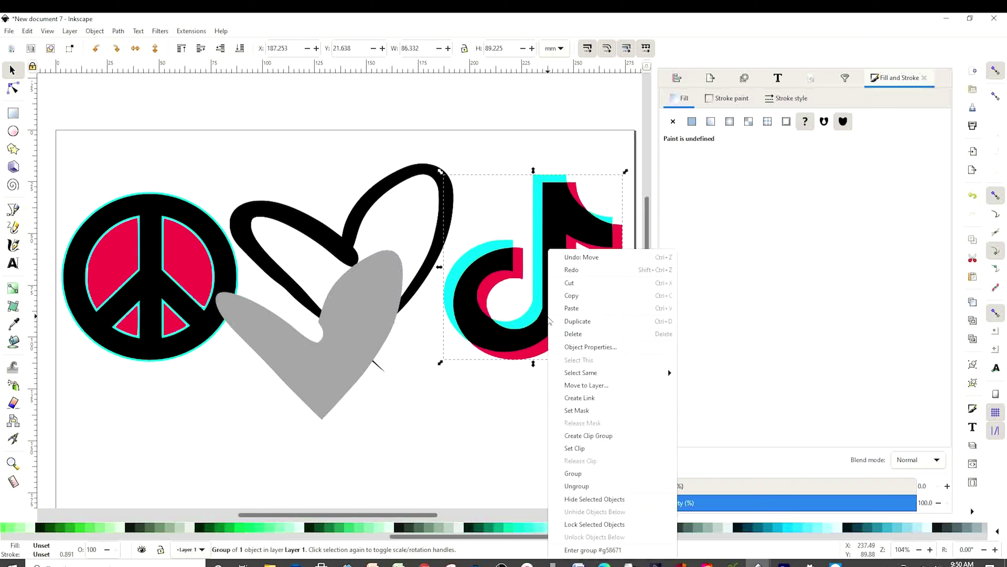
pyautogui.click(525, 421)
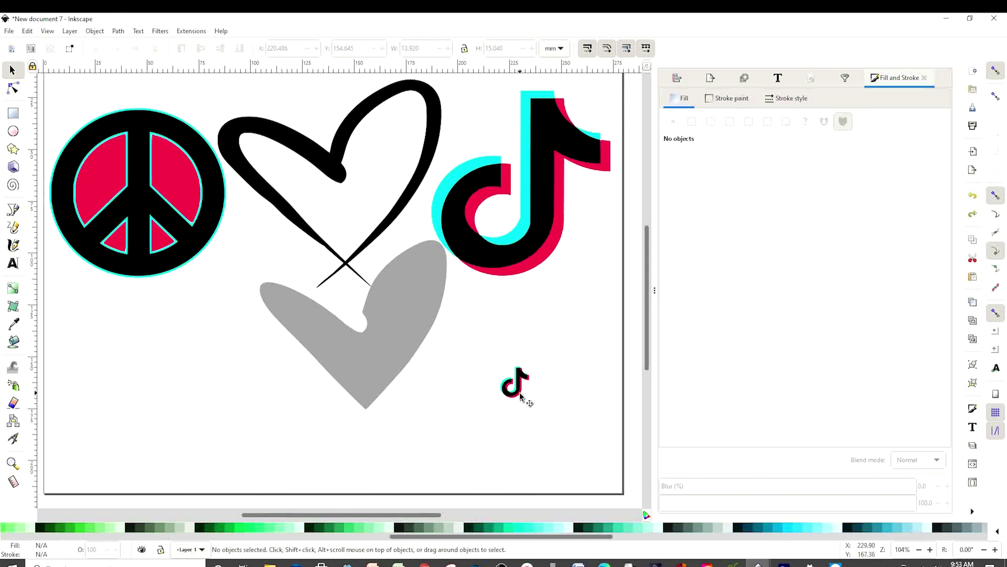
pyautogui.moveTo(535, 396); pyautogui.dragTo(567, 435)
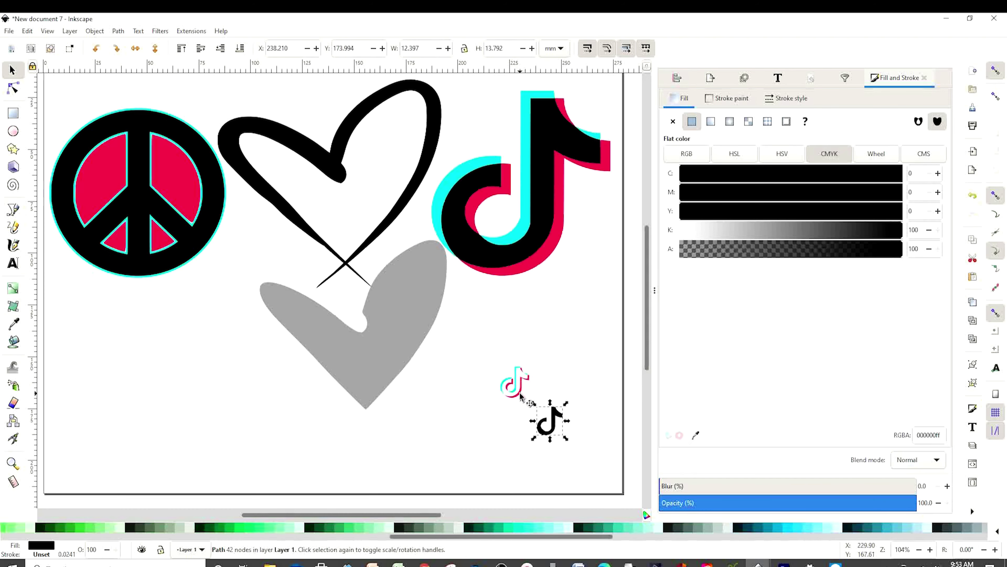
pyautogui.moveTo(521, 396); pyautogui.dragTo(557, 433)
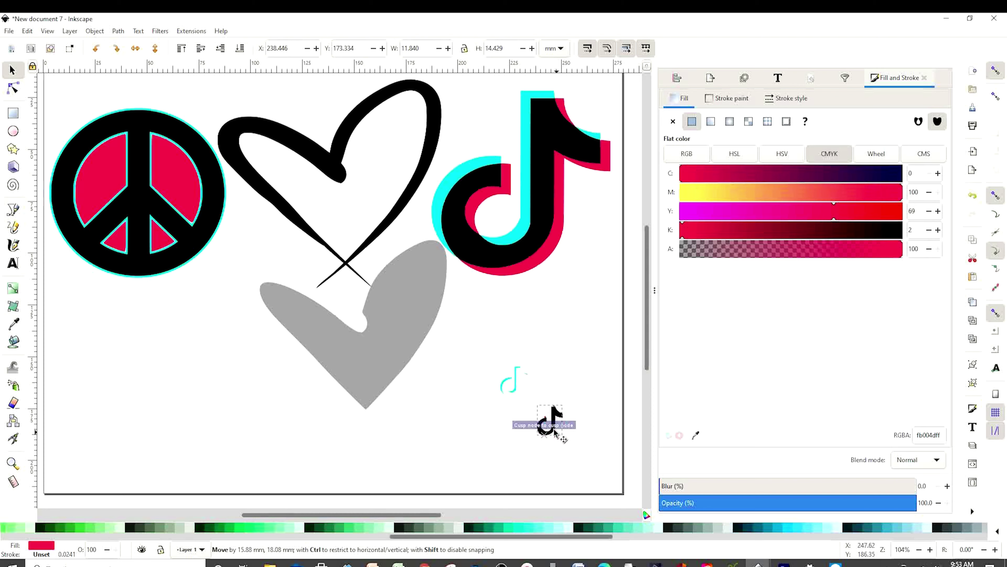
pyautogui.click(509, 384)
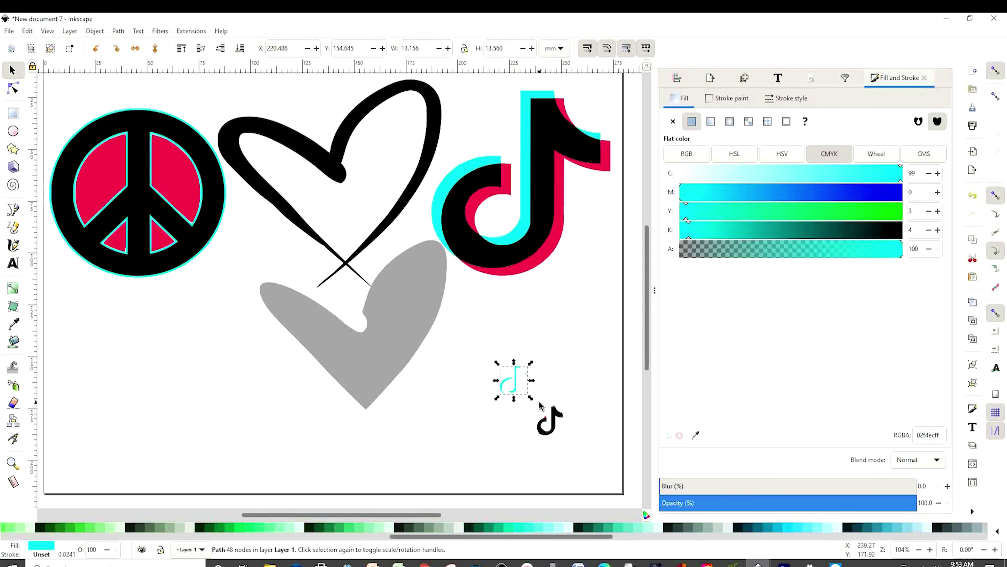
pyautogui.press('Delete')
pyautogui.moveTo(554, 429); pyautogui.dragTo(552, 432)
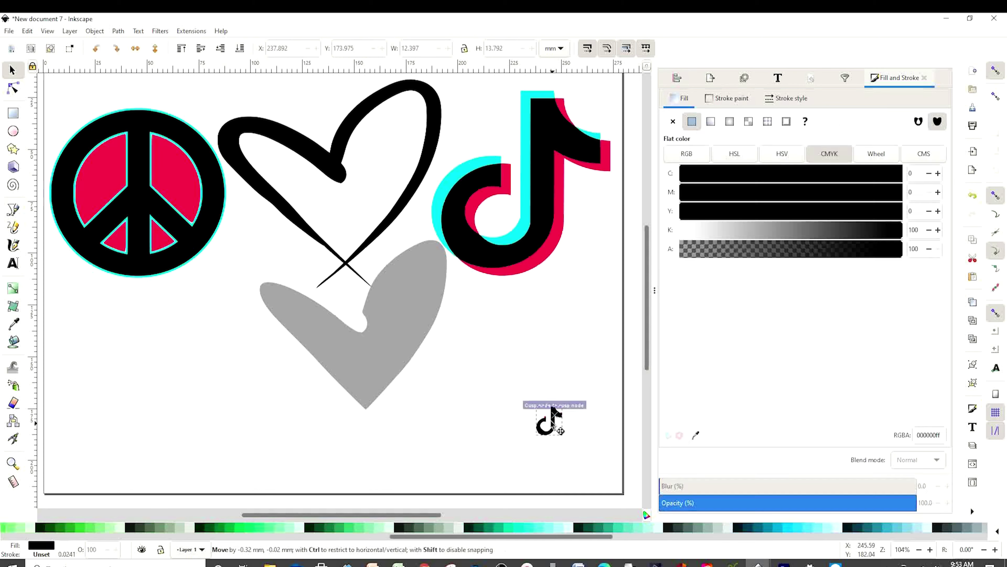
pyautogui.click(580, 438)
# Step: Move the small icon onto the grey heart and place a duplicate at its top
pyautogui.moveTo(590, 460); pyautogui.dragTo(515, 392)
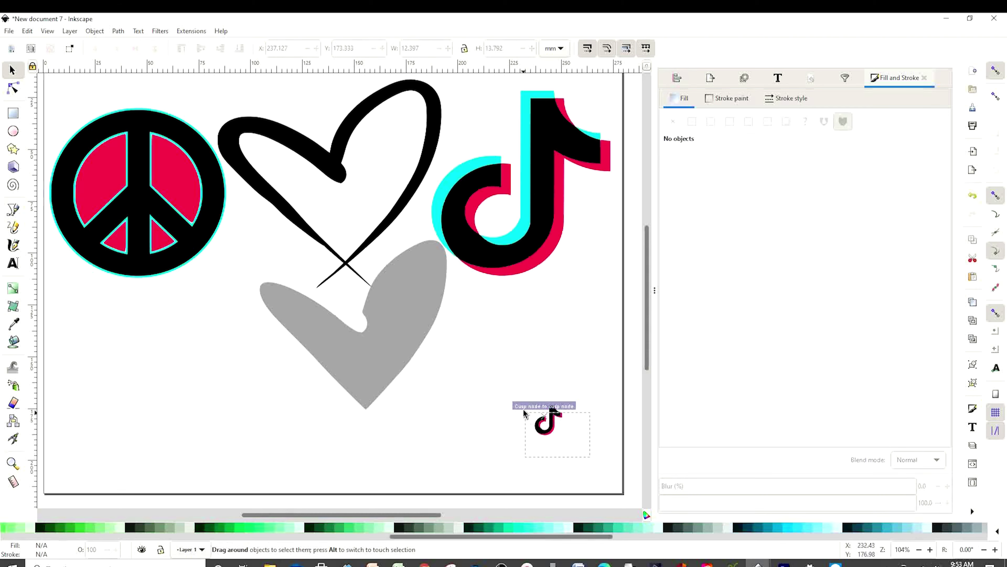
pyautogui.moveTo(553, 430); pyautogui.dragTo(369, 365)
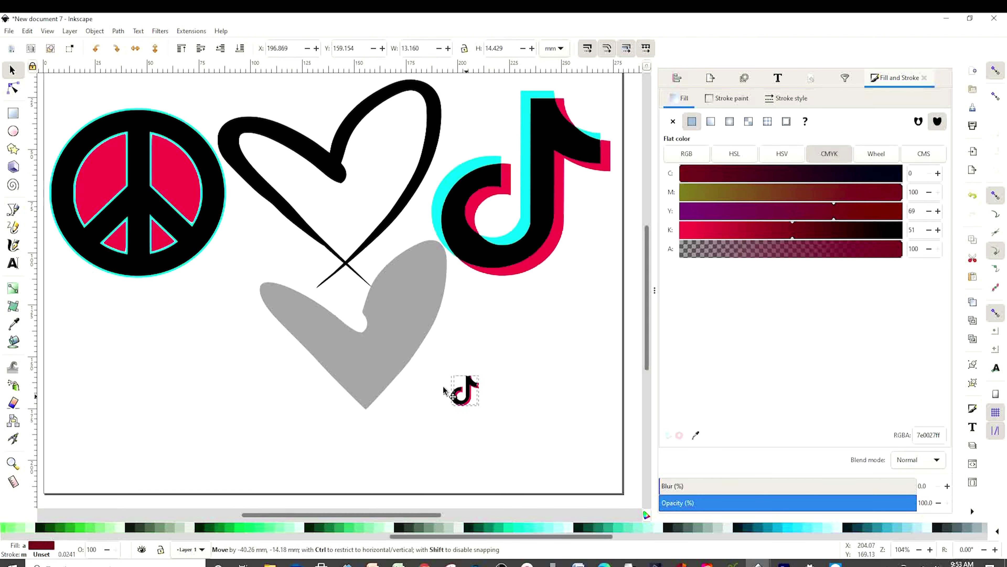
pyautogui.rightClick(368, 365)
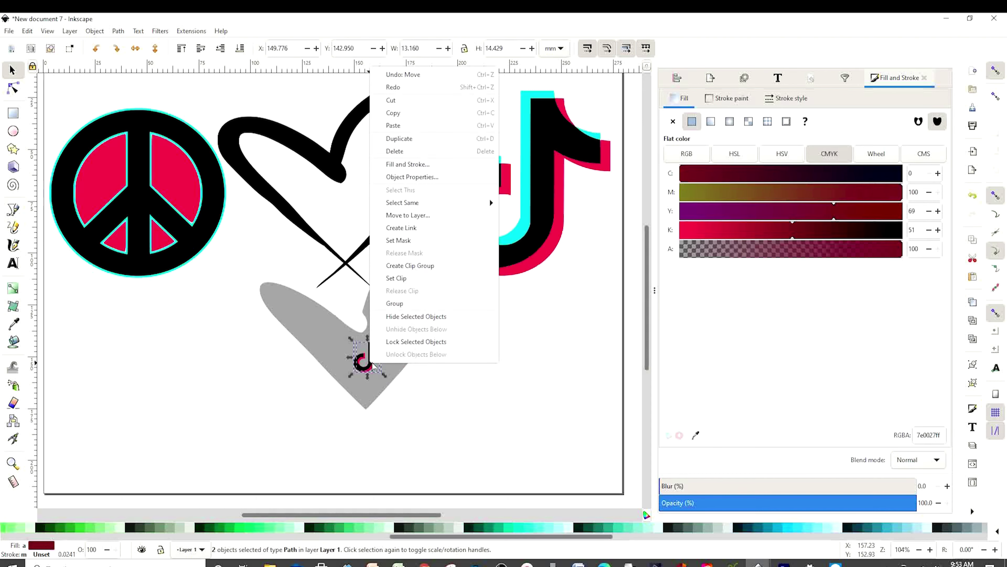
pyautogui.click(401, 138)
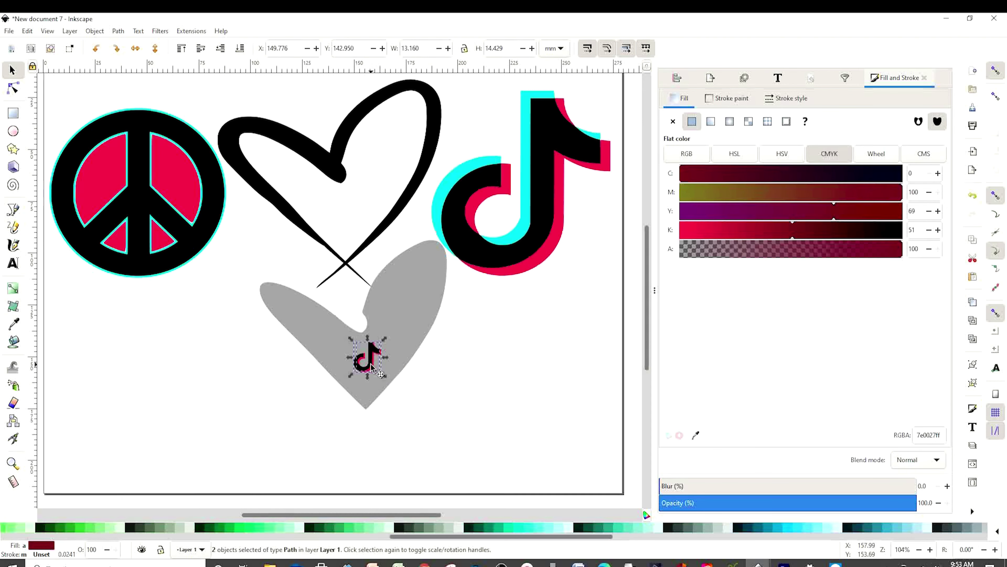
pyautogui.moveTo(374, 366); pyautogui.dragTo(432, 276)
# Step: Add more TikTok icon duplicates across the middle and lower-left of the heart
pyautogui.rightClick(432, 265)
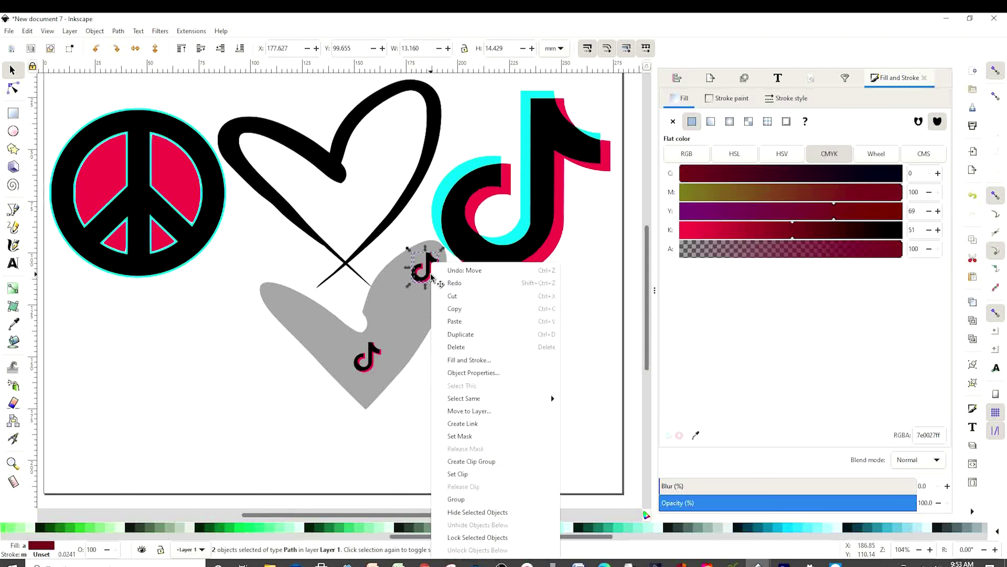
pyautogui.click(468, 336)
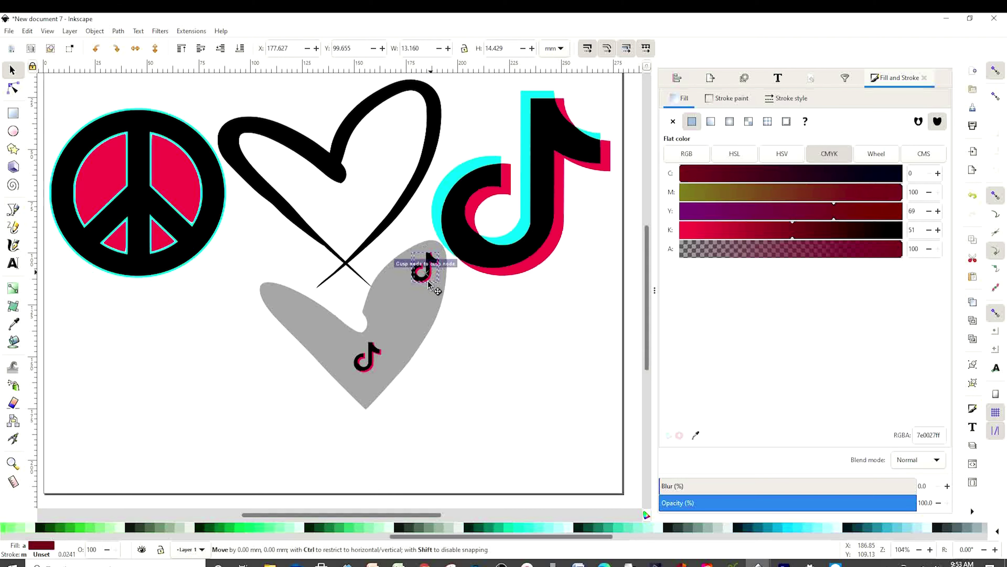
pyautogui.moveTo(430, 270)
pyautogui.mouseDown()
pyautogui.moveTo(408, 317)
pyautogui.moveTo(359, 337)
pyautogui.moveTo(301, 313)
pyautogui.mouseUp()
pyautogui.rightClick(409, 316)
pyautogui.click(472, 167)
pyautogui.rightClick(359, 338)
pyautogui.click(432, 252)
pyautogui.moveTo(363, 359); pyautogui.dragTo(335, 344)
# Step: Add one more TikTok icon copy inside the heart, placed up and left of the others
pyautogui.click(528, 398)
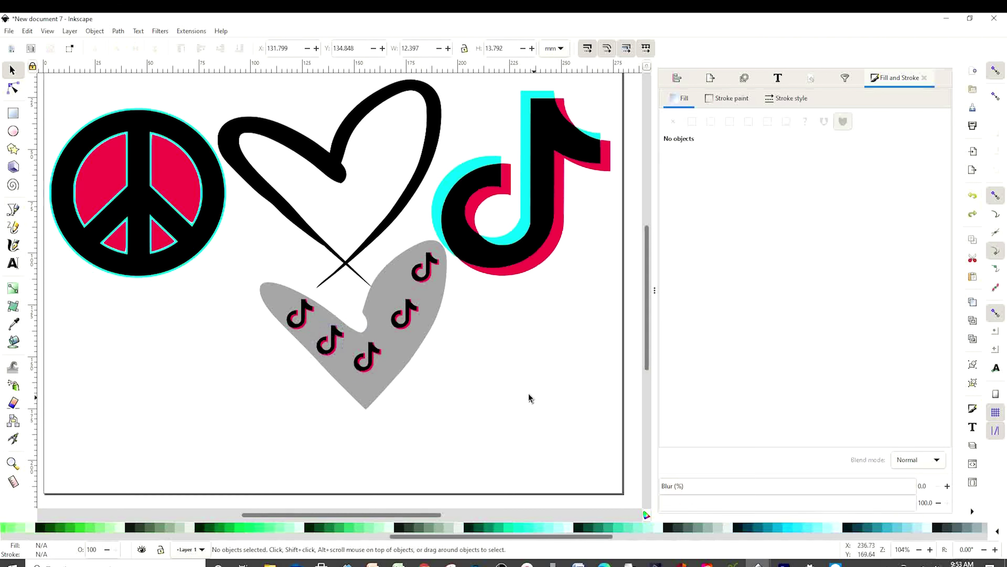
pyautogui.moveTo(412, 366); pyautogui.dragTo(404, 465)
pyautogui.rightClick(415, 320)
pyautogui.click(450, 325)
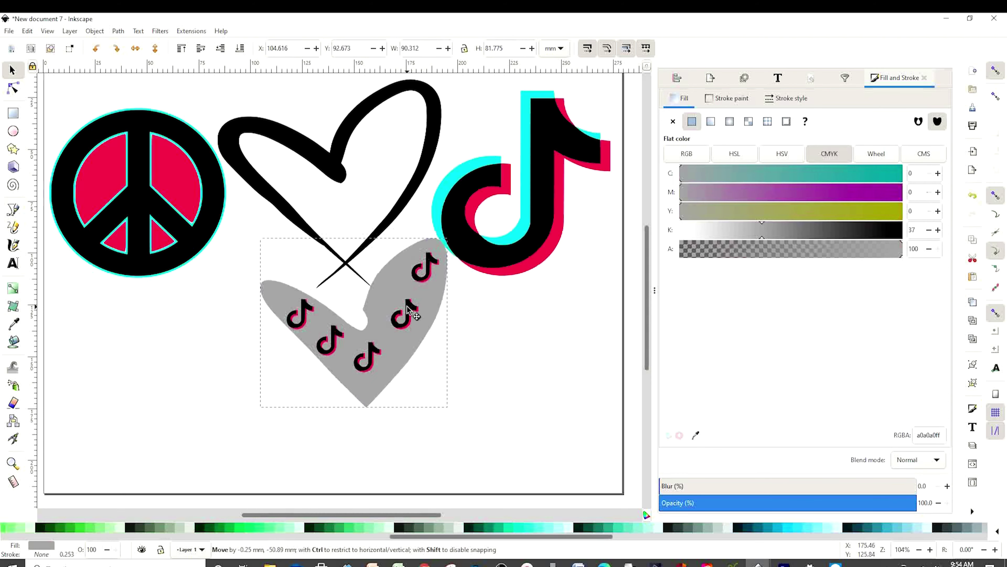
pyautogui.hotkey('ctrl', 'd')
pyautogui.moveTo(407, 322); pyautogui.dragTo(389, 291)
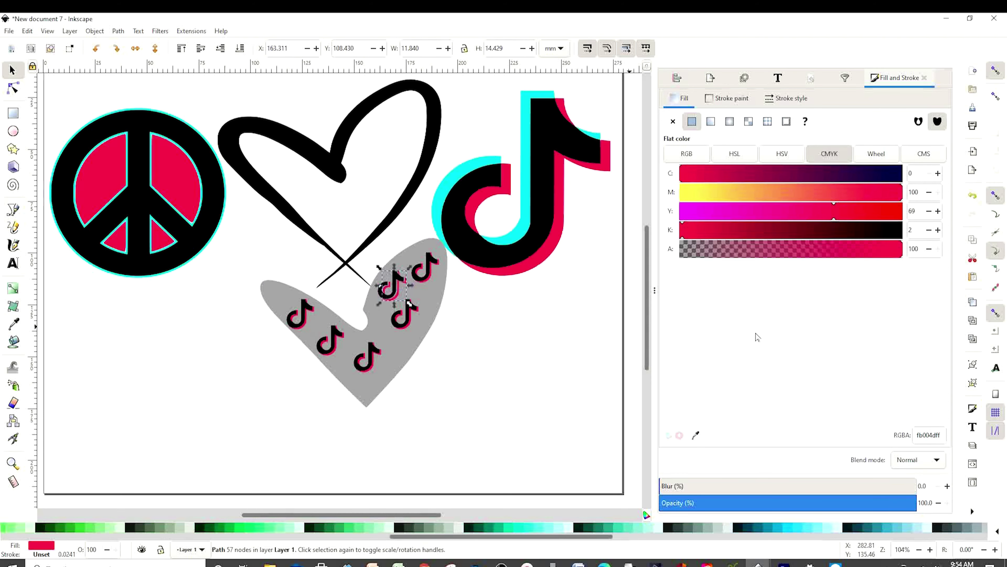
pyautogui.click(545, 379)
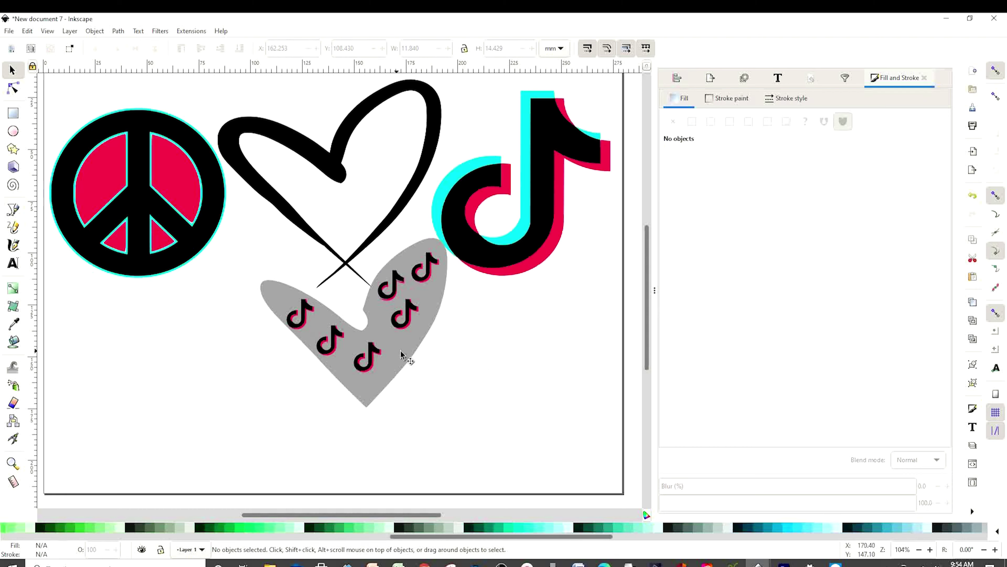
# Step: Union all the small TikTok icons into one red shape and return the grey heart beneath them
pyautogui.moveTo(402, 355); pyautogui.dragTo(603, 402)
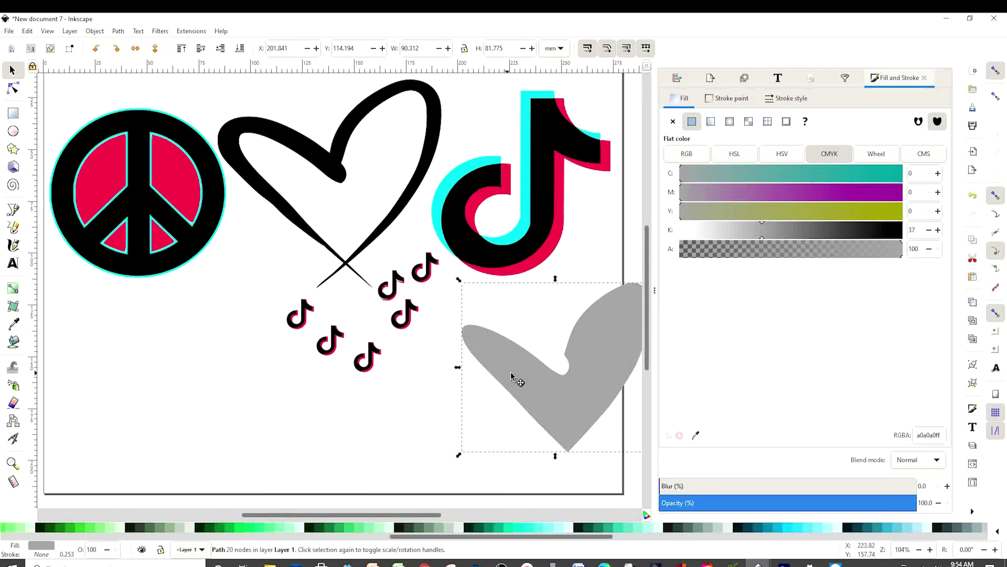
pyautogui.moveTo(511, 375); pyautogui.dragTo(541, 378)
pyautogui.moveTo(470, 403); pyautogui.dragTo(265, 241)
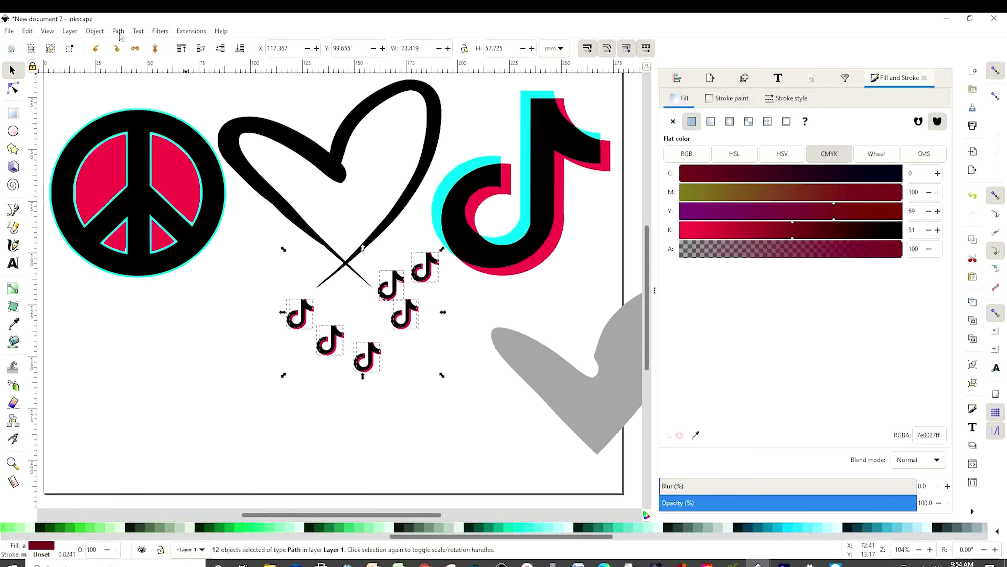
pyautogui.click(118, 31)
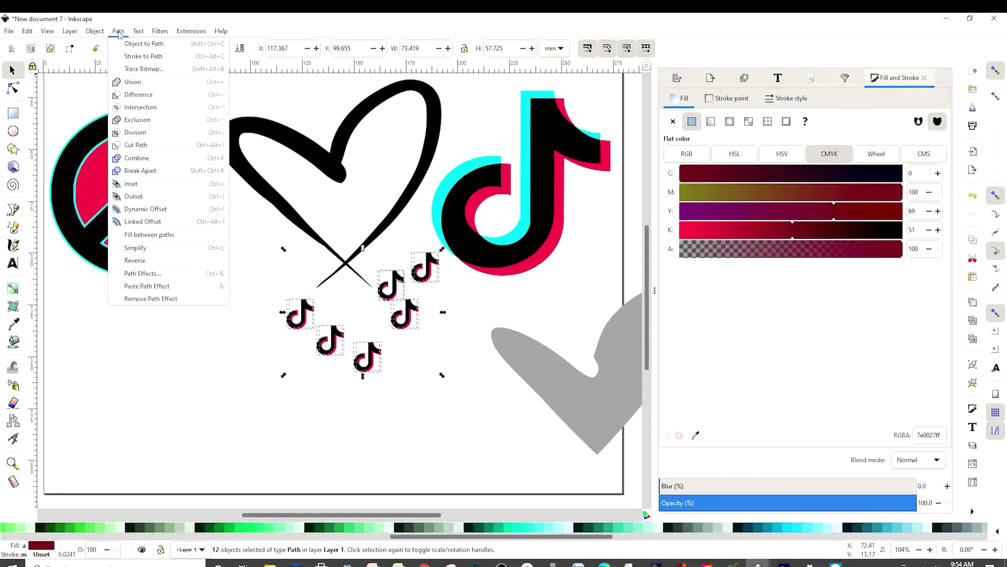
pyautogui.click(127, 82)
pyautogui.moveTo(587, 395)
pyautogui.mouseDown()
pyautogui.moveTo(422, 371)
pyautogui.moveTo(352, 344)
pyautogui.mouseUp()
pyautogui.click(521, 364)
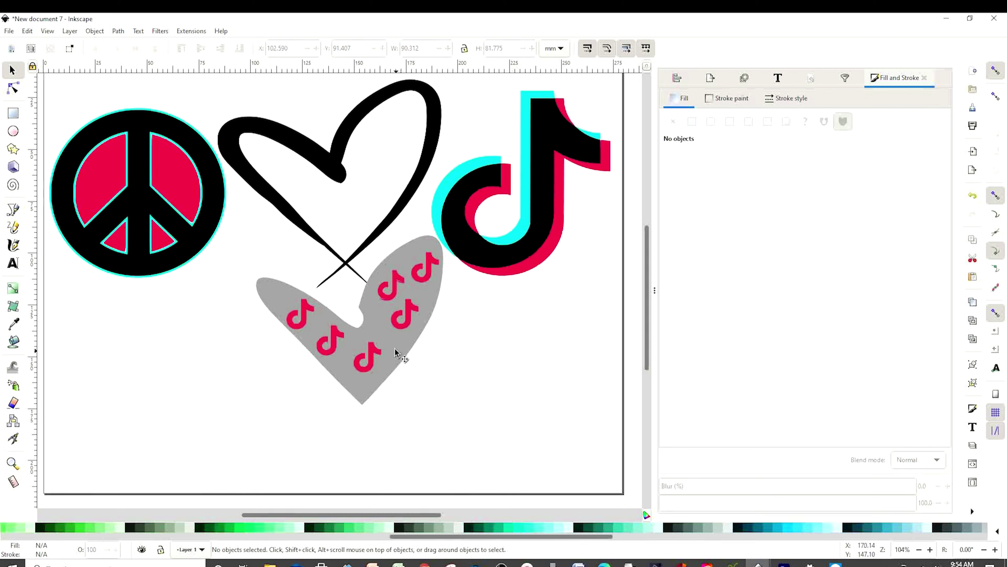
# Step: Fill the grey heart with the TikTok logo's cyan using the eyedropper
pyautogui.click(401, 357)
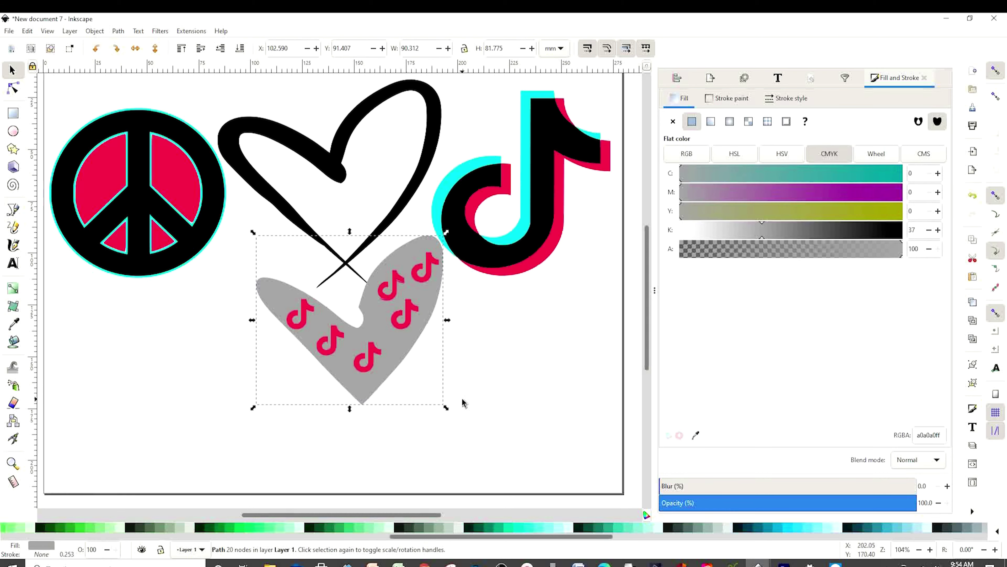
pyautogui.click(695, 436)
pyautogui.click(519, 235)
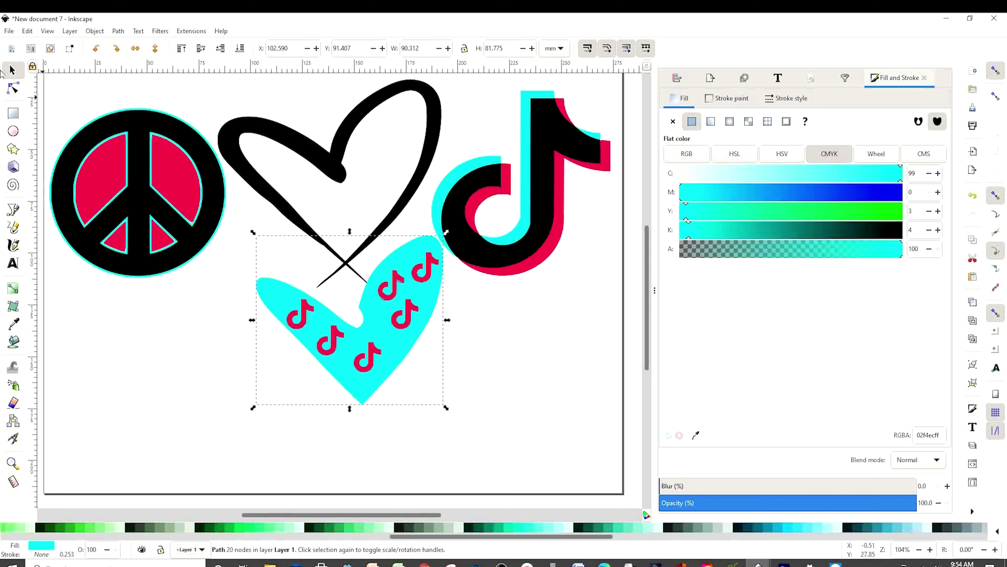
# Step: Group the cyan heart with its red icons and set it inside the black heart outline
pyautogui.moveTo(237, 257)
pyautogui.mouseDown()
pyautogui.moveTo(497, 466)
pyautogui.moveTo(220, 228)
pyautogui.mouseUp()
pyautogui.rightClick(346, 340)
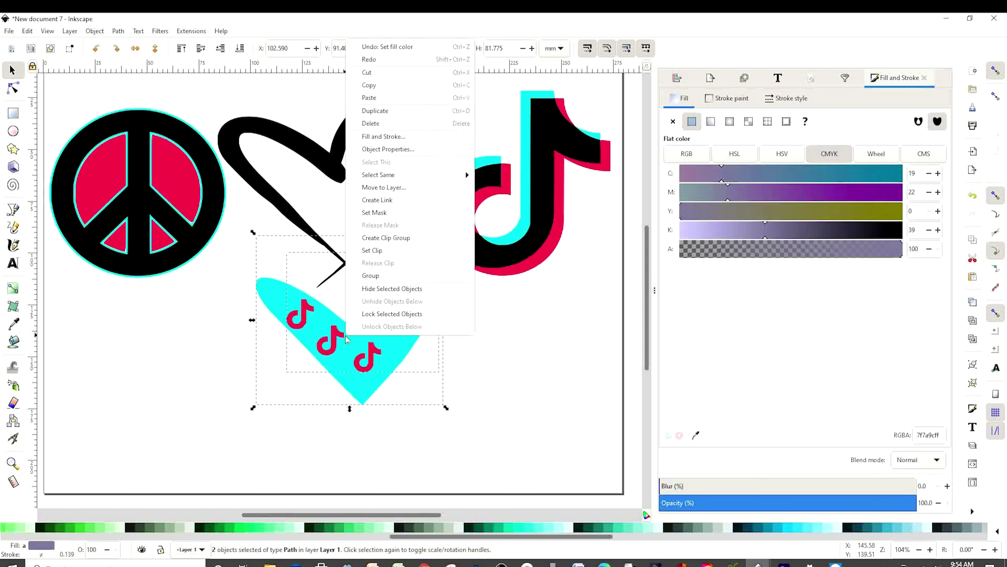
pyautogui.click(371, 275)
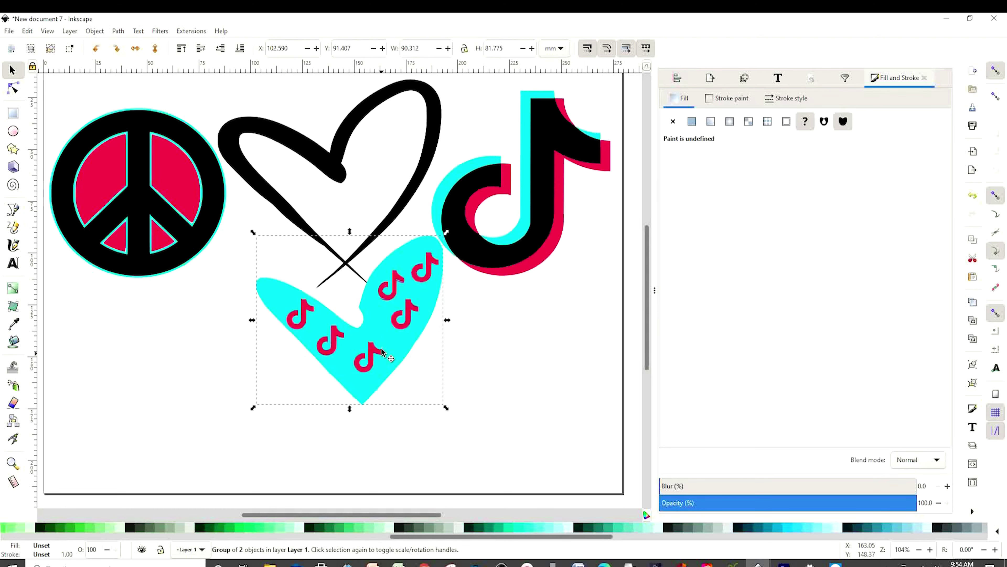
pyautogui.moveTo(375, 361); pyautogui.dragTo(357, 214)
pyautogui.press('5')
pyautogui.click(590, 373)
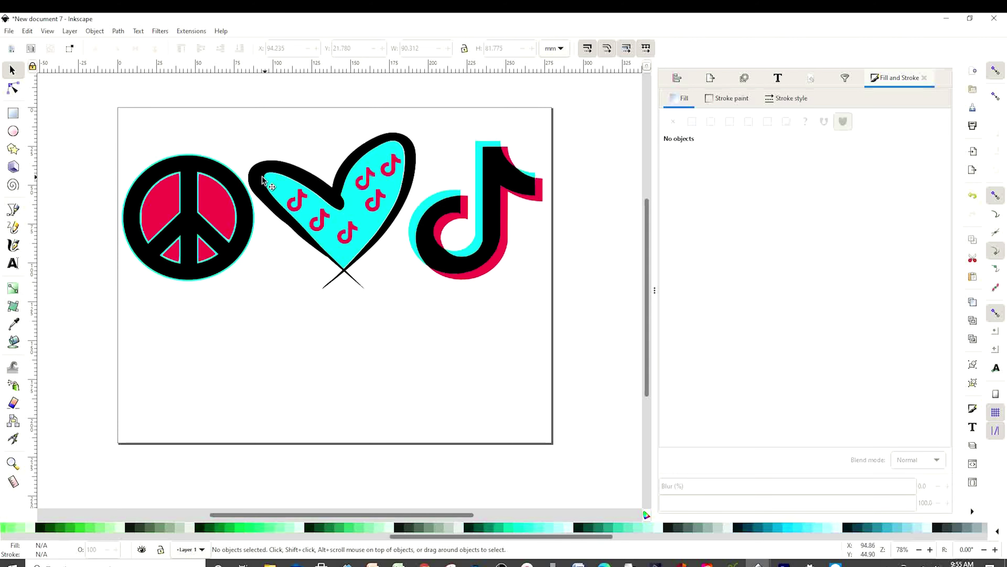
pyautogui.moveTo(105, 107); pyautogui.dragTo(570, 328)
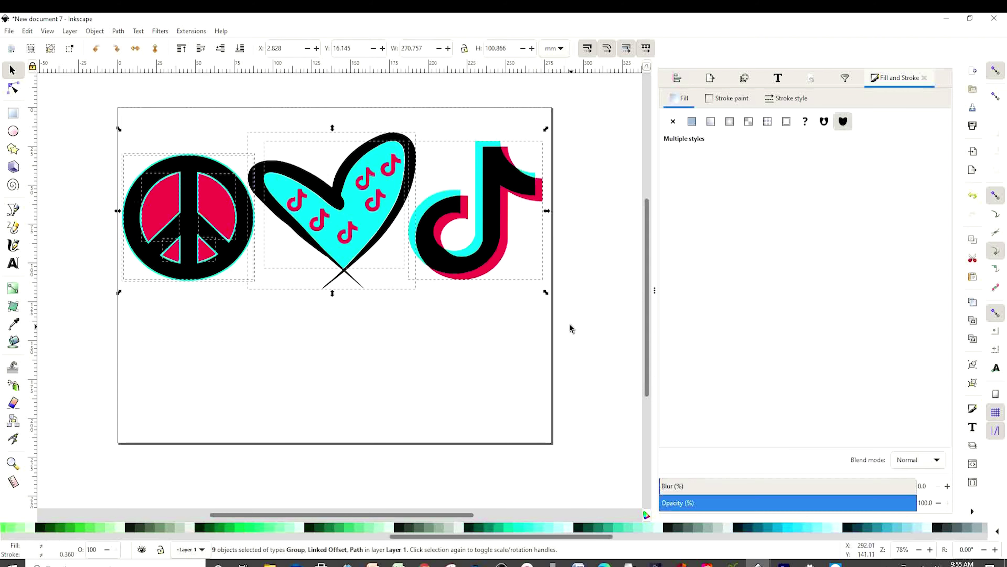
# Step: Set the TikTok wordmark text font to Montserrat
pyautogui.click(560, 311)
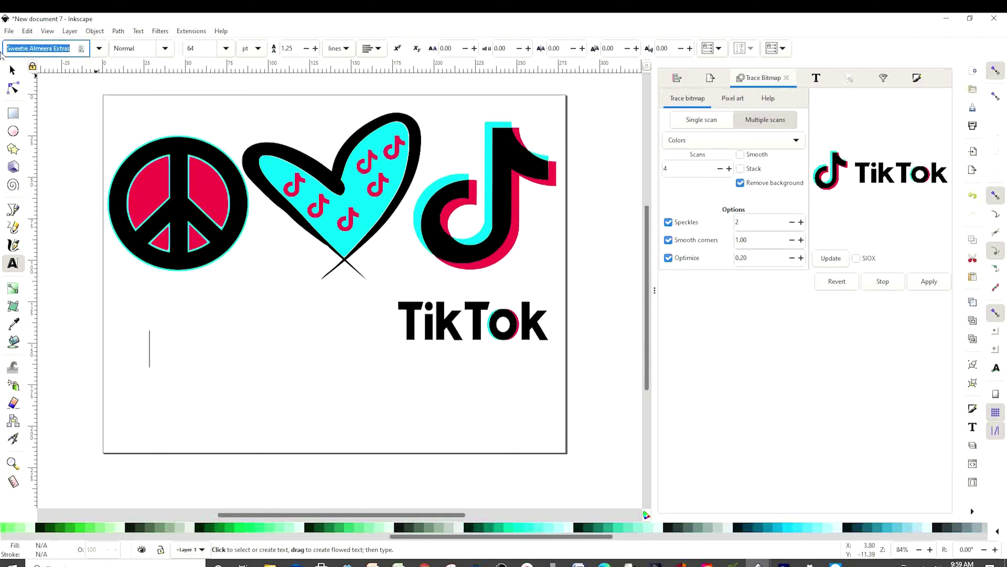
pyautogui.write('mon')
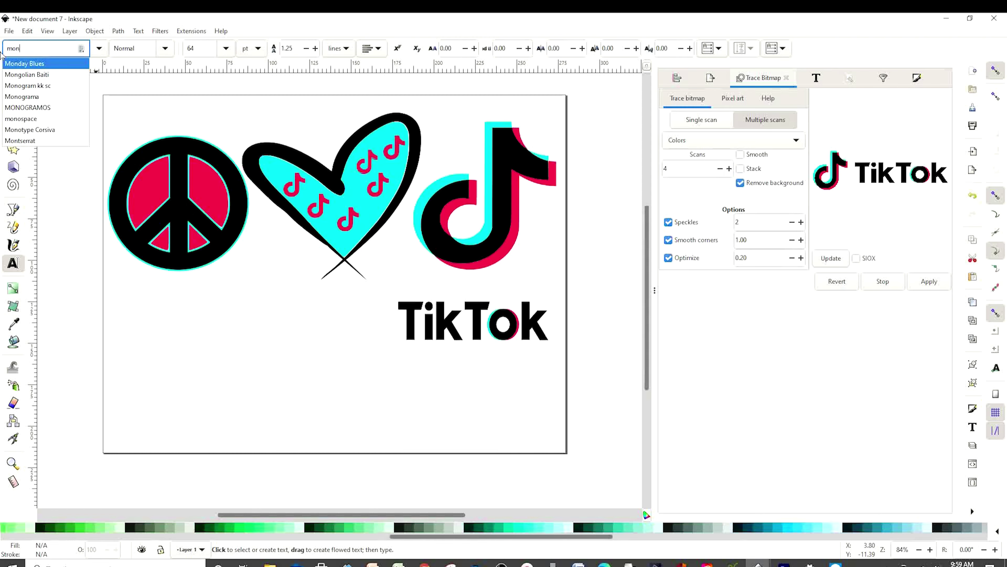
pyautogui.click(46, 141)
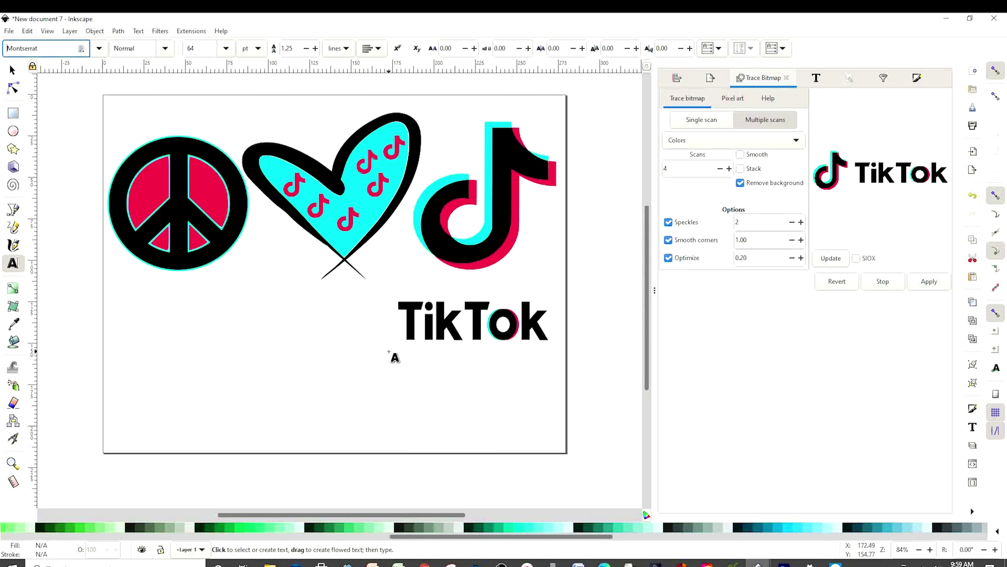
# Step: Choose Futura Maxi CG Bold as the Text tool font
pyautogui.press('F1')
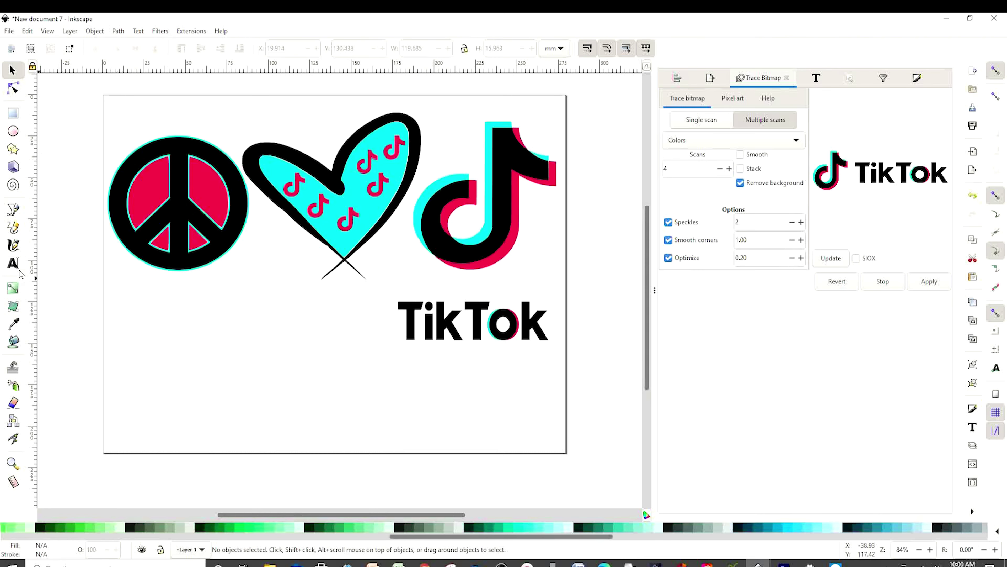
pyautogui.click(15, 265)
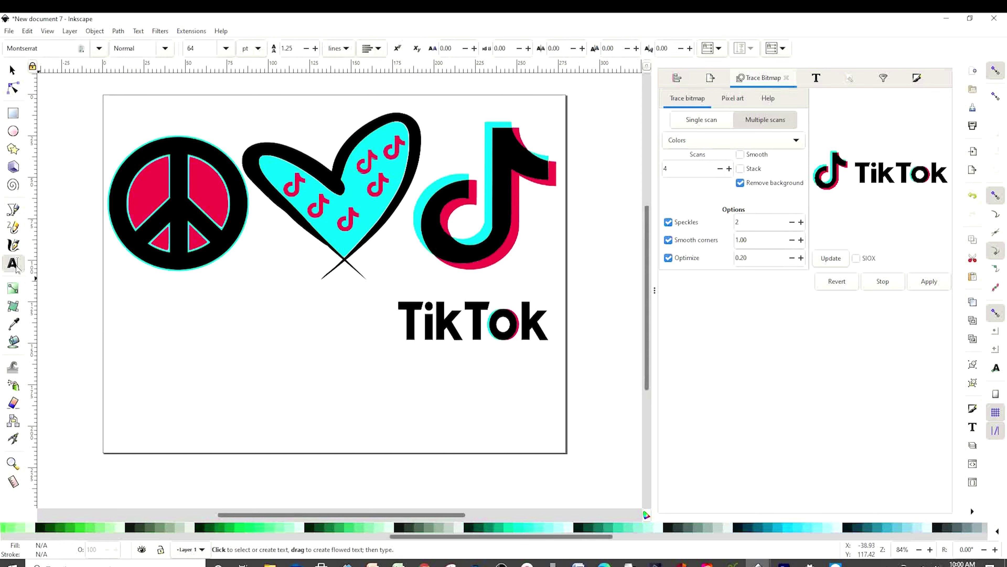
pyautogui.click(157, 346)
pyautogui.doubleClick(59, 49)
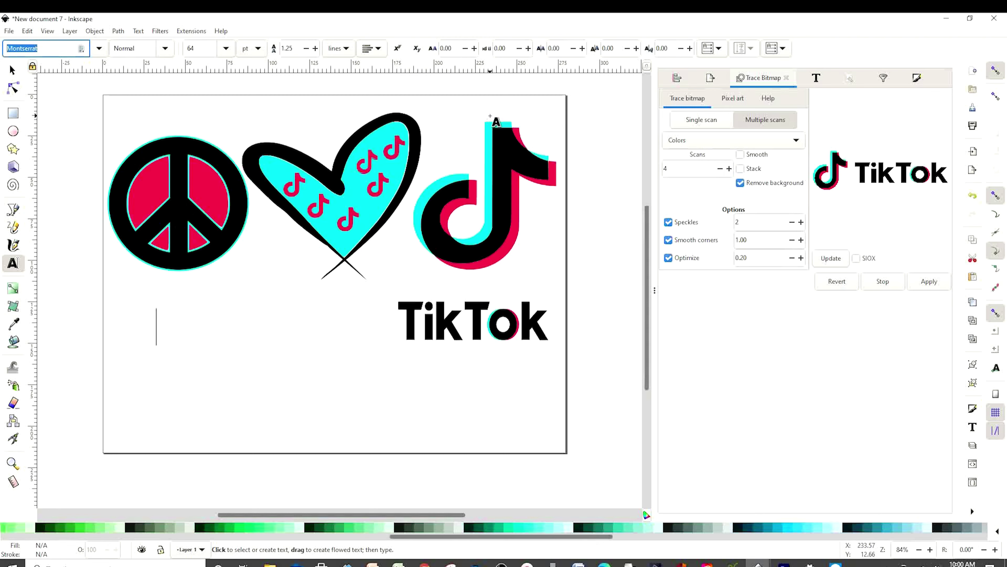
pyautogui.write('futura')
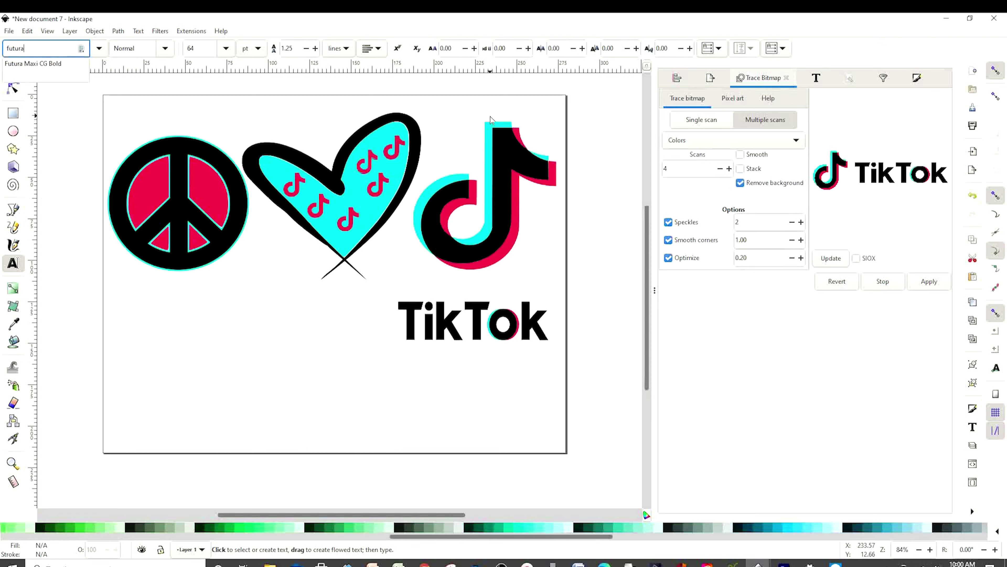
pyautogui.click(51, 64)
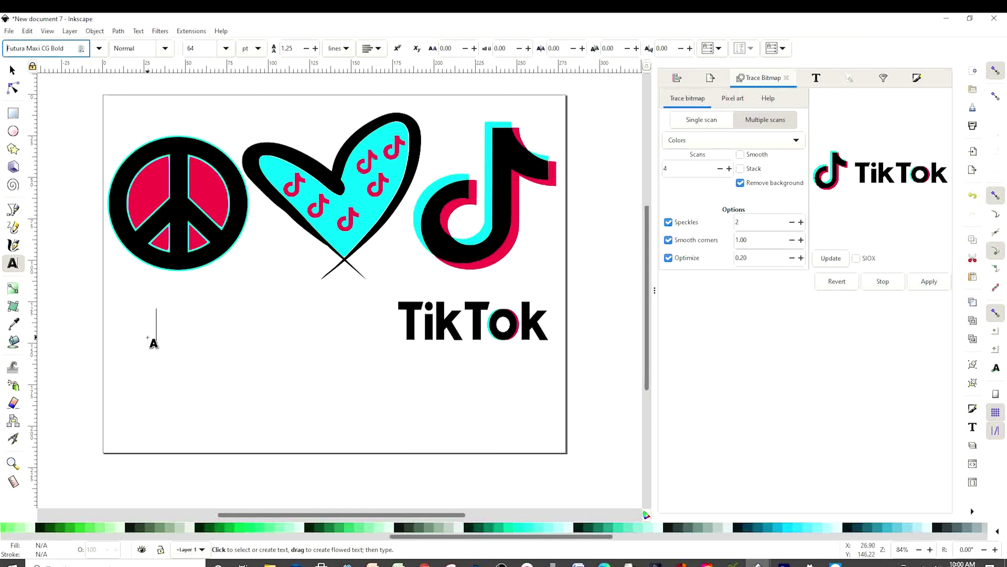
# Step: Type 'Paz Amor', stretch it larger, and move it under the peace sign and heart
pyautogui.click(157, 335)
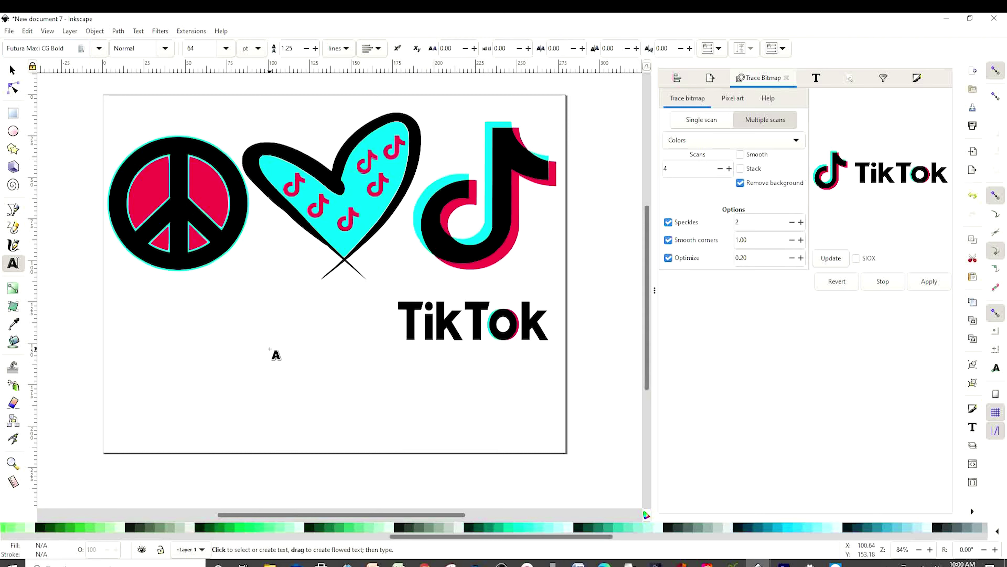
pyautogui.write('Paz   Am')
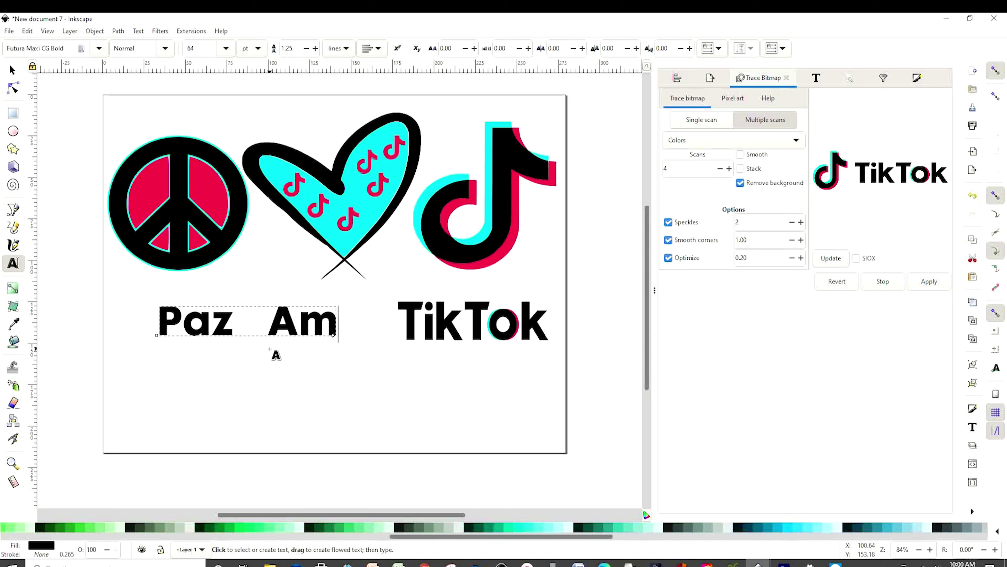
pyautogui.write('or')
pyautogui.press('F1')
pyautogui.moveTo(350, 337)
pyautogui.mouseDown()
pyautogui.moveTo(365, 344)
pyautogui.moveTo(633, 340)
pyautogui.moveTo(602, 338)
pyautogui.mouseUp()
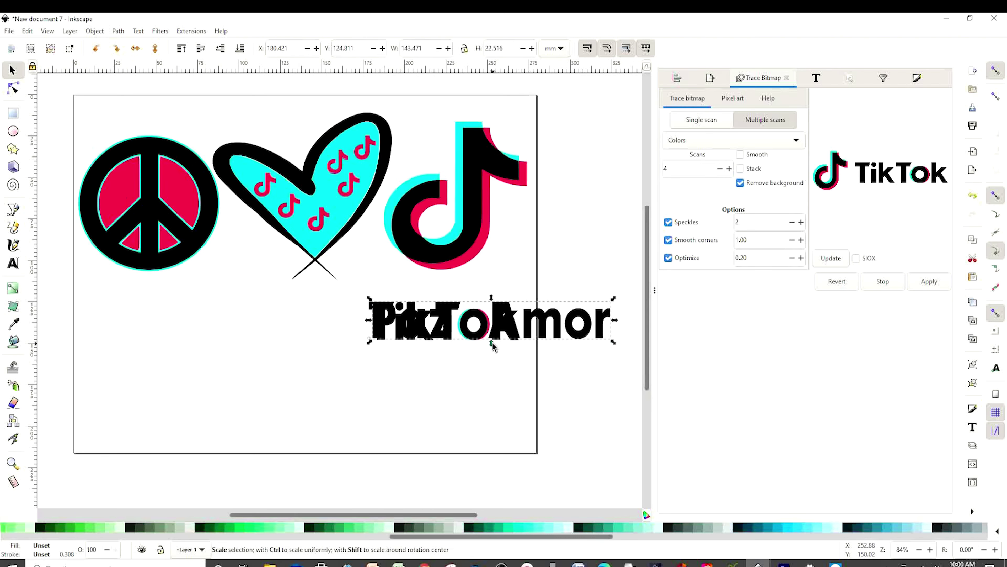
pyautogui.moveTo(492, 346); pyautogui.dragTo(493, 348)
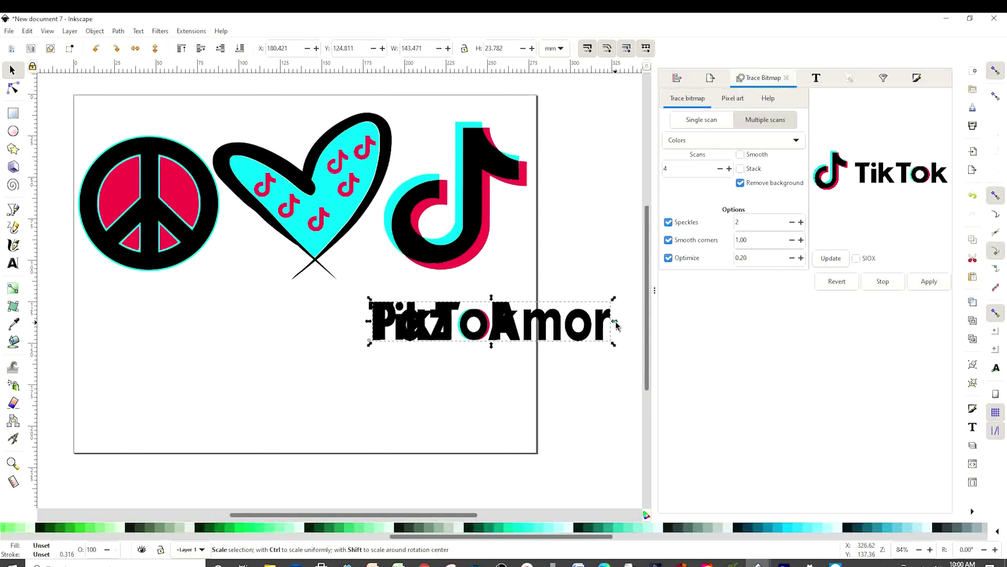
pyautogui.moveTo(613, 321); pyautogui.dragTo(632, 326)
pyautogui.moveTo(522, 334); pyautogui.dragTo(280, 330)
pyautogui.moveTo(565, 376); pyautogui.dragTo(29, 281)
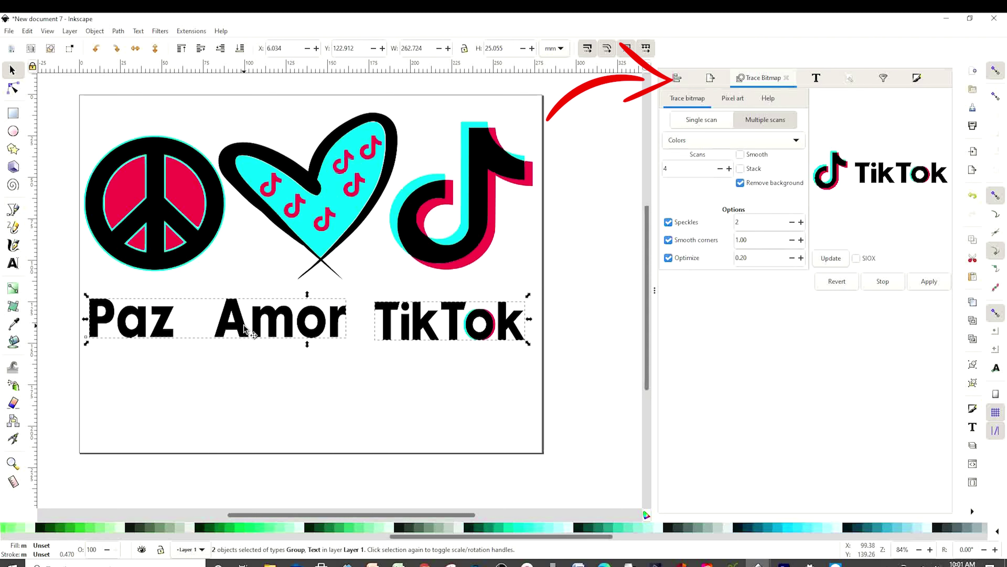
# Step: Align the Paz Amor and TikTok words along their bottom edges
pyautogui.hotkey('ctrl', 'shift', 't')
pyautogui.click(678, 79)
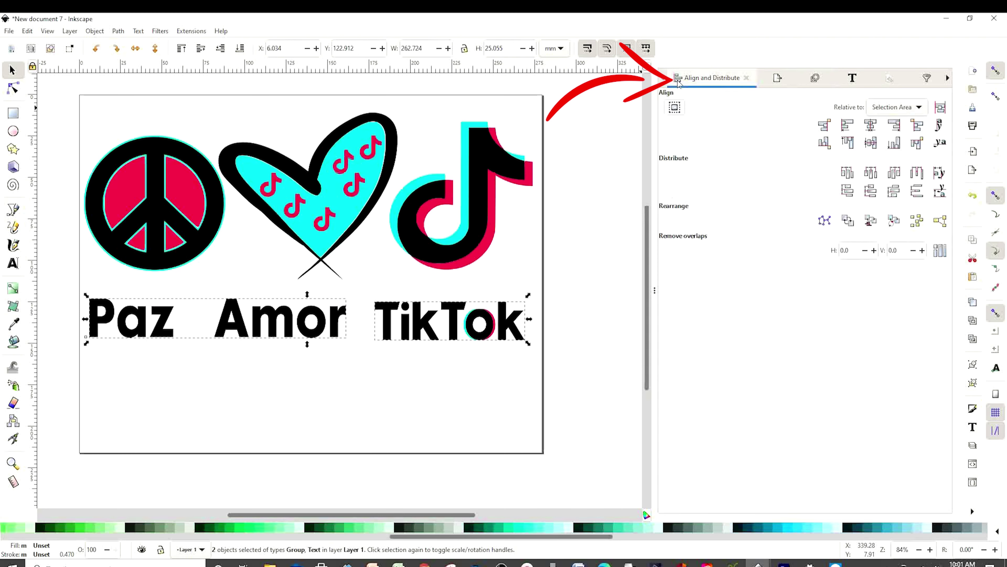
pyautogui.click(895, 145)
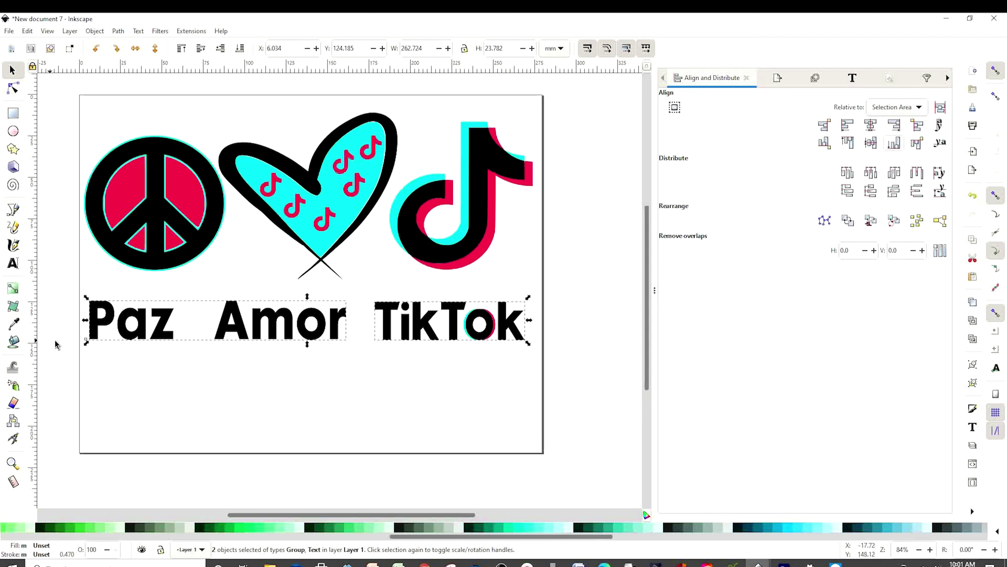
# Step: Nudge the TikTok text two steps to the right
pyautogui.click(506, 373)
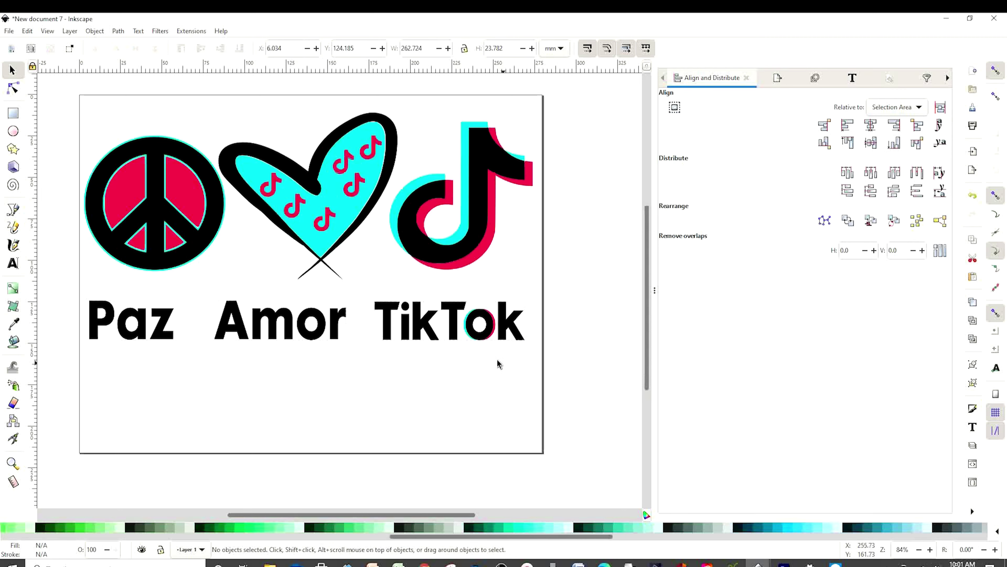
pyautogui.click(425, 335)
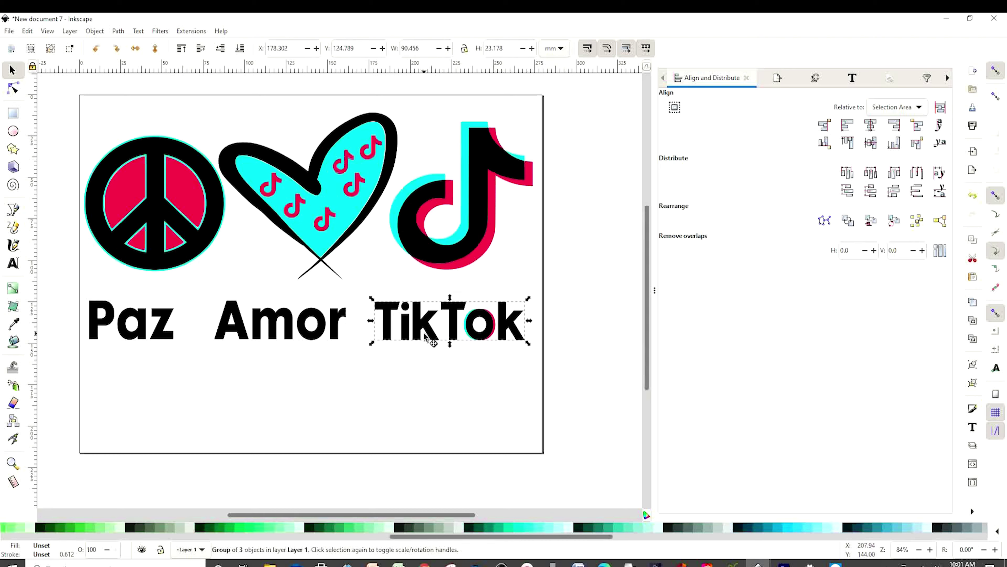
pyautogui.press('Right')
pyautogui.press('Right')
pyautogui.press('Right')
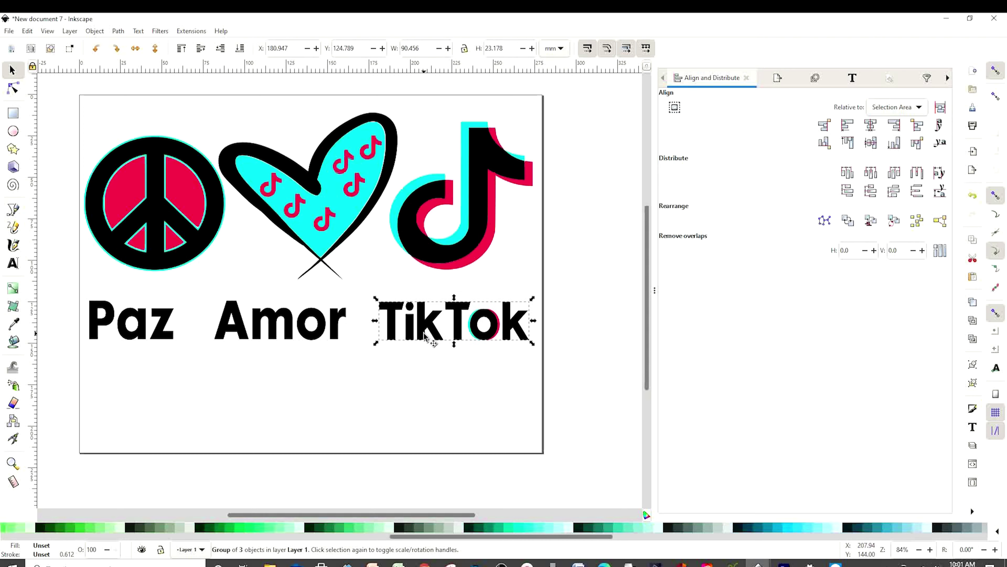
pyautogui.press('Right')
pyautogui.press('Right')
pyautogui.press('Right')
pyautogui.click(131, 321)
pyautogui.keyDown('shift'); pyautogui.click(292, 333); pyautogui.keyUp('shift')
pyautogui.click(379, 357)
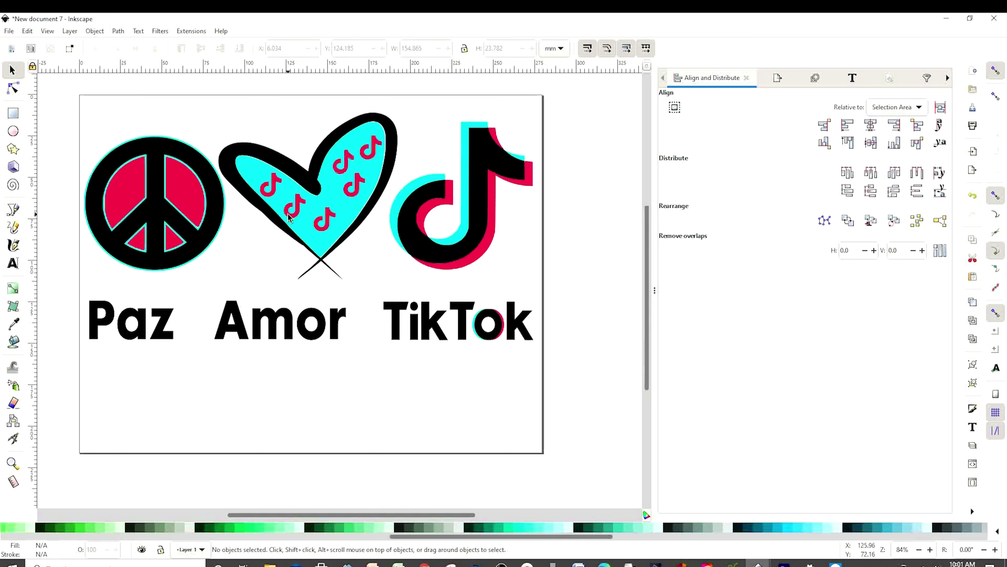
# Step: Duplicate the TikTok note logo and shrink the copy to about 22.7 × 23.4 mm below the captions
pyautogui.click(471, 242)
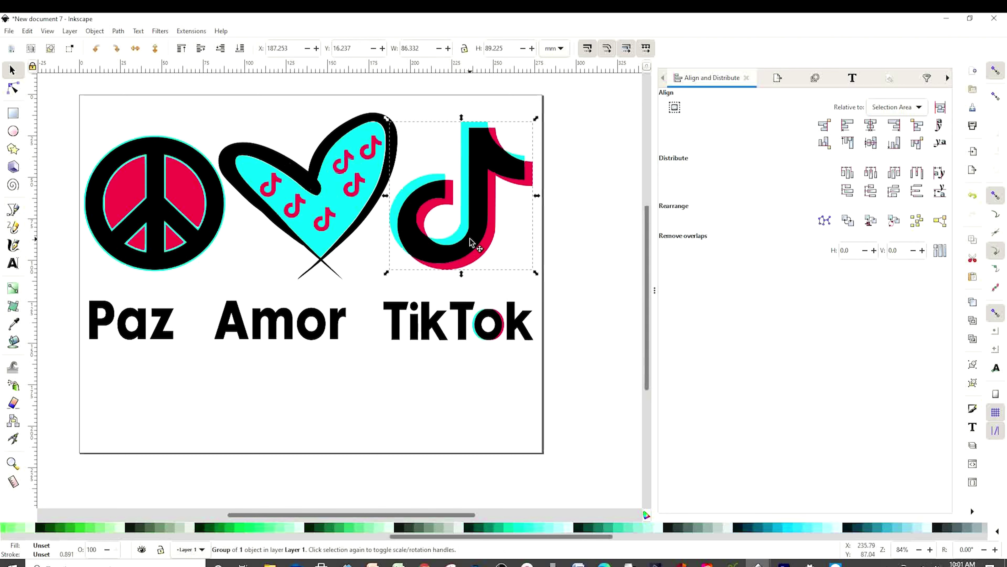
pyautogui.rightClick(472, 241)
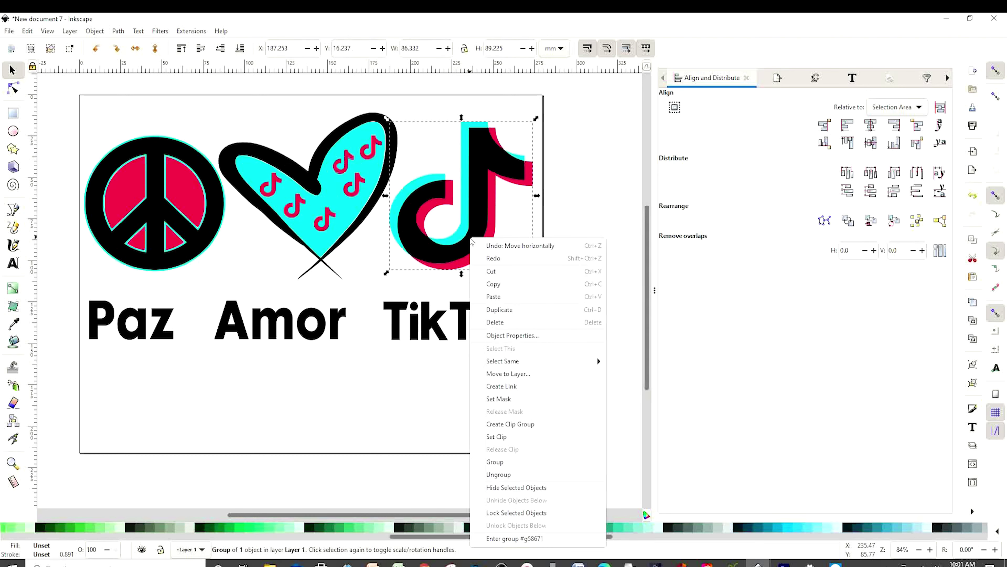
pyautogui.click(499, 309)
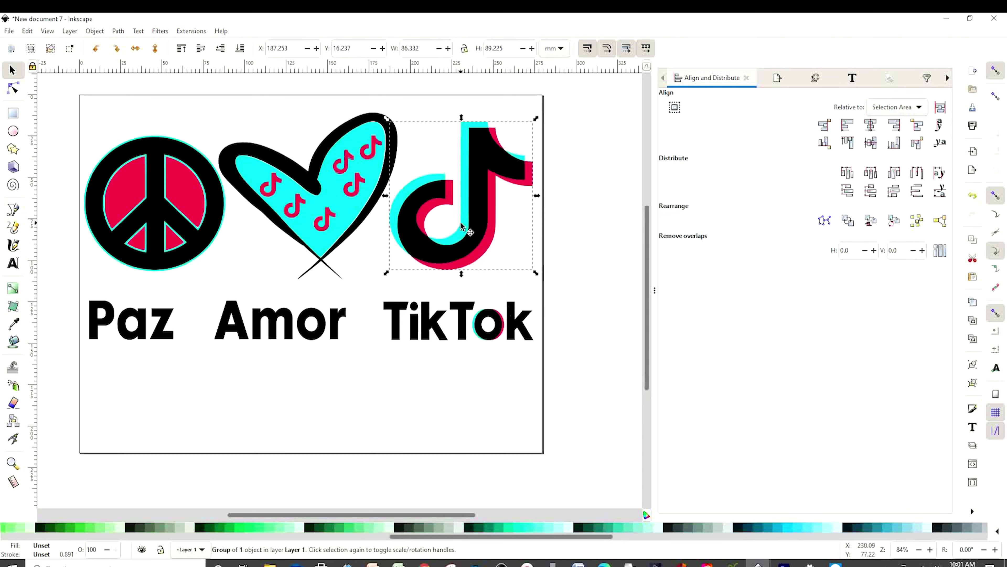
pyautogui.moveTo(461, 226); pyautogui.dragTo(364, 445)
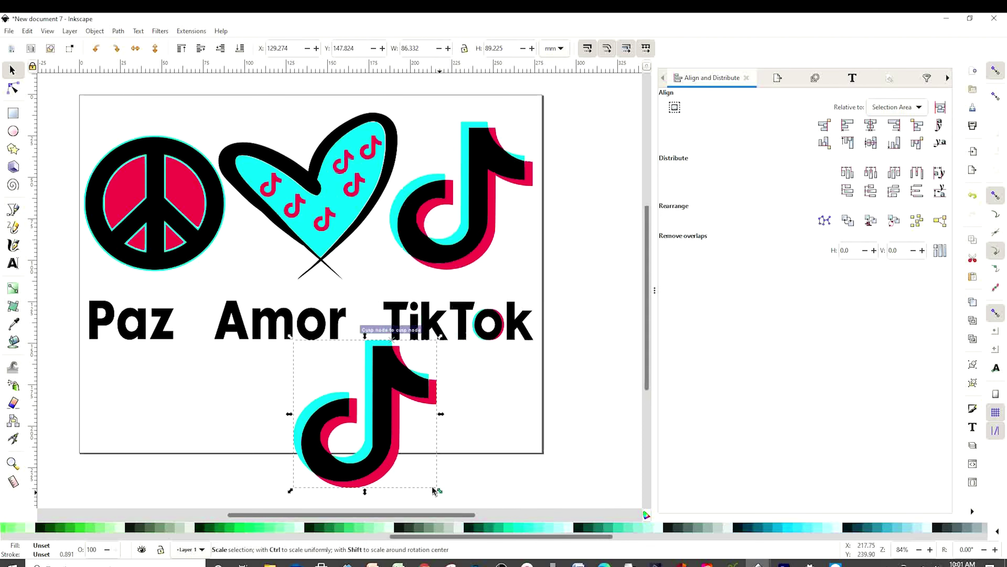
pyautogui.moveTo(435, 491); pyautogui.dragTo(336, 387)
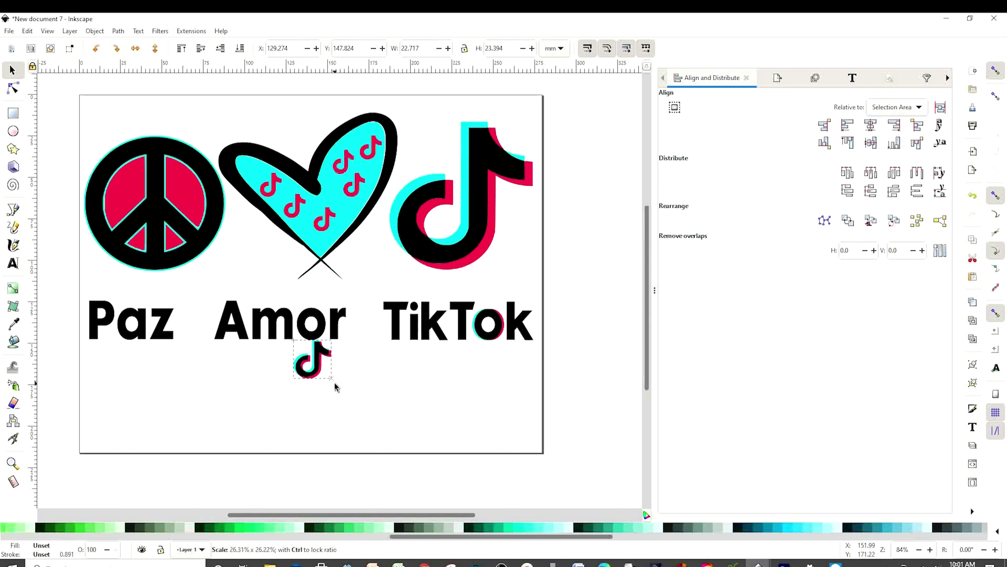
pyautogui.moveTo(320, 368)
pyautogui.mouseDown()
pyautogui.moveTo(373, 327)
pyautogui.moveTo(204, 333)
pyautogui.mouseUp()
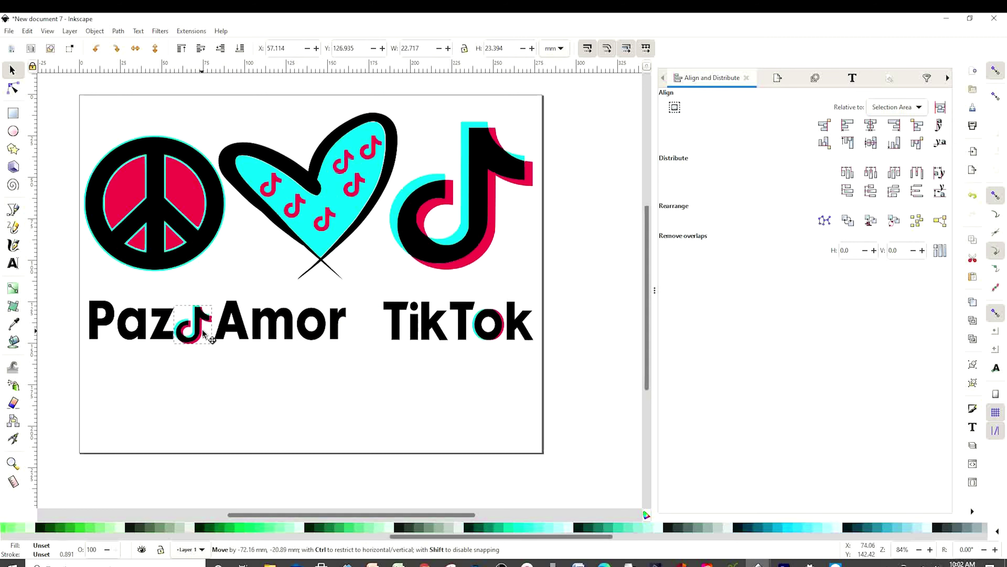
pyautogui.moveTo(204, 333); pyautogui.dragTo(267, 396)
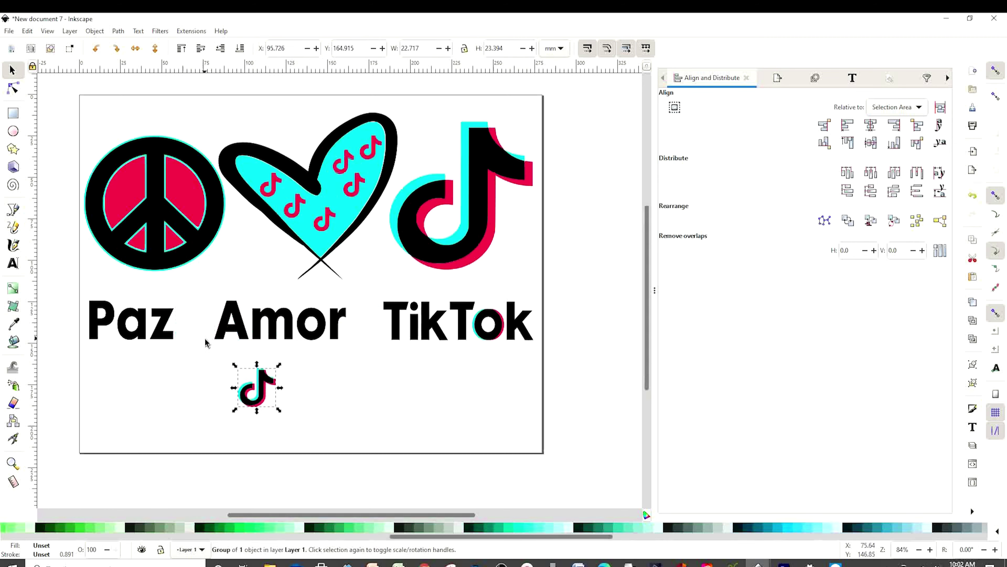
pyautogui.click(203, 330)
# Step: Widen the gap between Paz and Amor and place the small logo in it
pyautogui.doubleClick(202, 329)
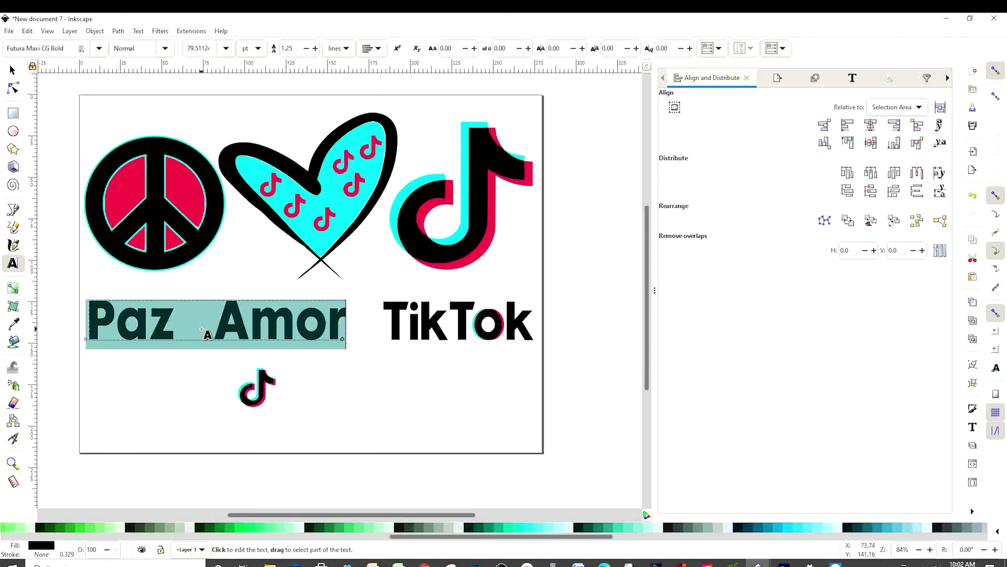
pyautogui.click(202, 329)
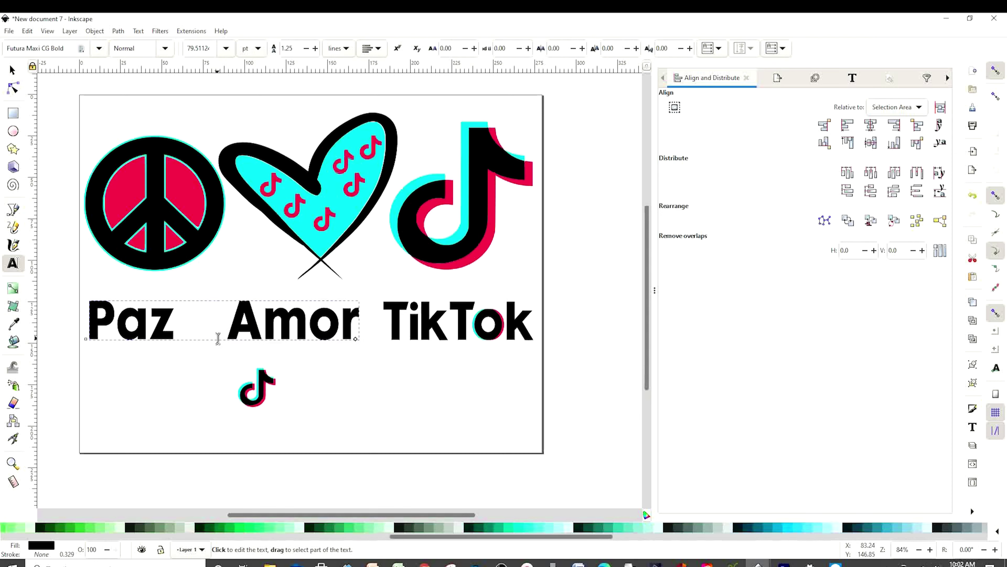
pyautogui.press('Escape')
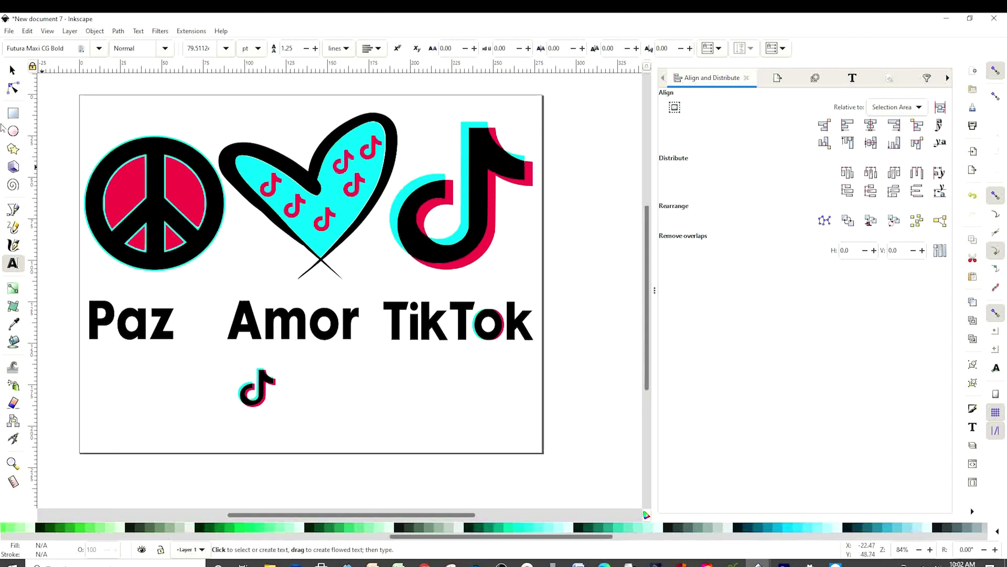
pyautogui.press('s')
pyautogui.moveTo(261, 387)
pyautogui.mouseDown()
pyautogui.moveTo(206, 326)
pyautogui.moveTo(202, 299)
pyautogui.mouseUp()
# Step: Put a copy of the small logo between Amor and TikTok, shifting TikTok right
pyautogui.rightClick(219, 326)
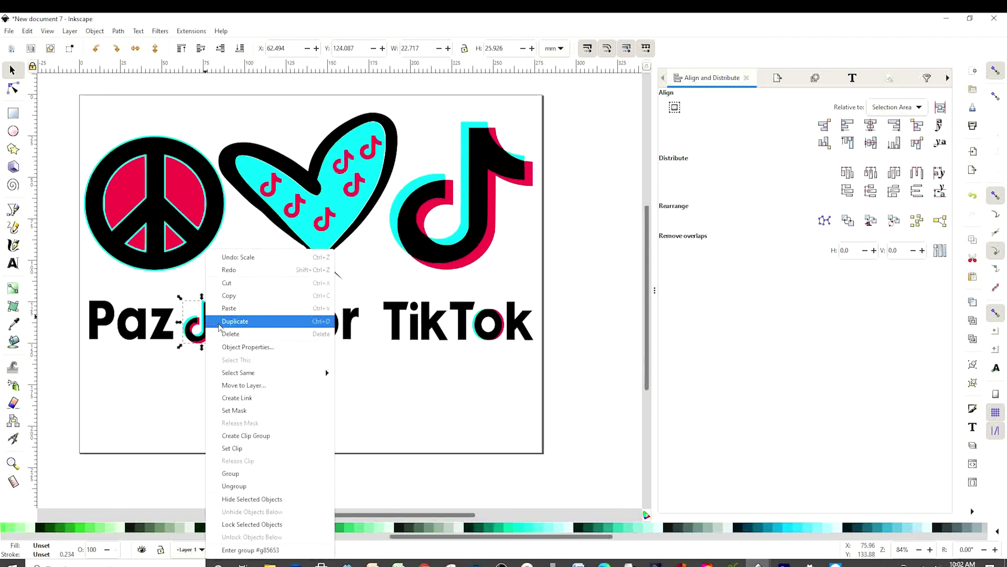
pyautogui.click(219, 326)
pyautogui.moveTo(204, 333); pyautogui.dragTo(464, 330)
pyautogui.click(435, 334)
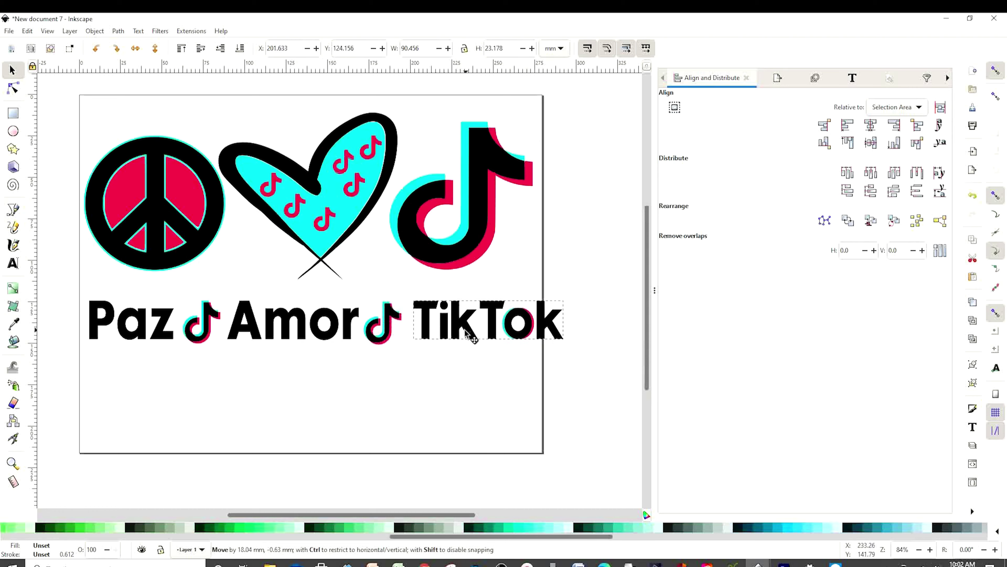
pyautogui.moveTo(466, 334); pyautogui.dragTo(467, 330)
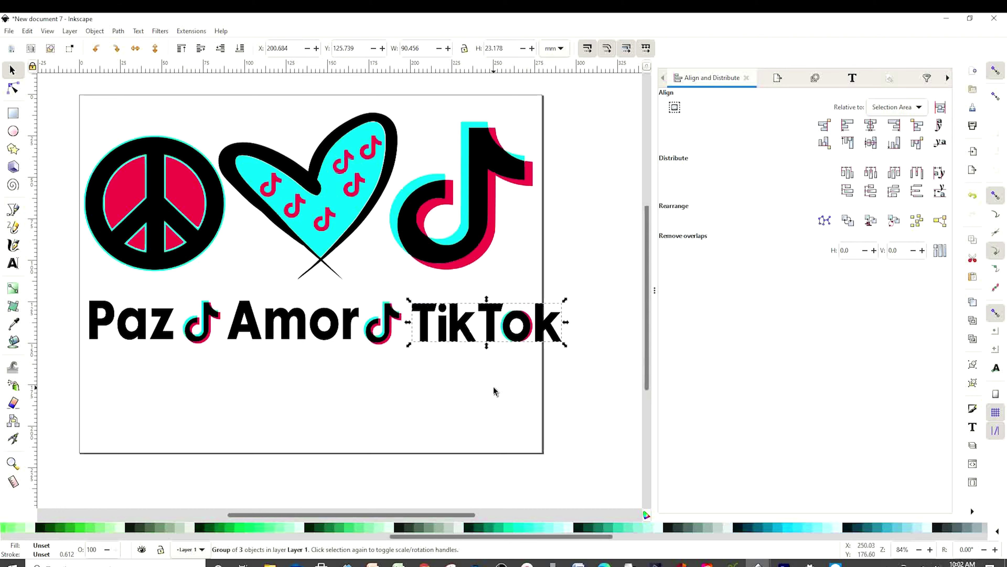
pyautogui.click(527, 460)
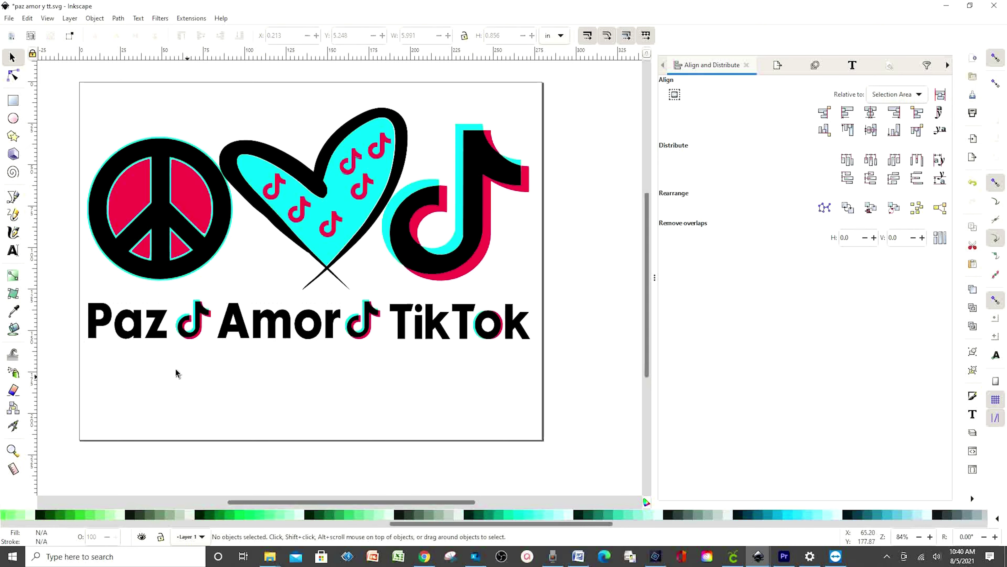
# Step: Convert the caption text to paths, ungroup it, and union the seven pieces into one path
pyautogui.click(133, 337)
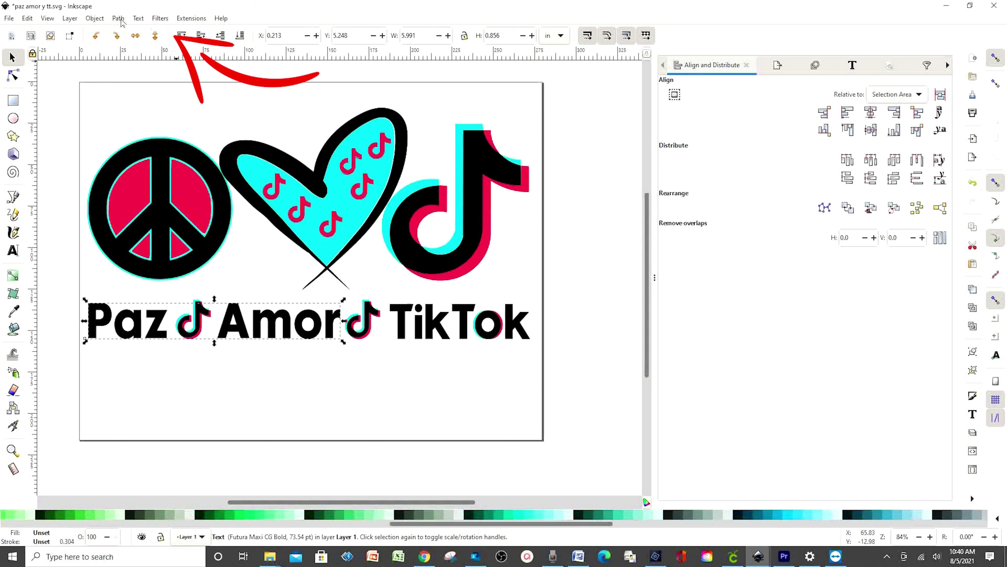
pyautogui.click(118, 19)
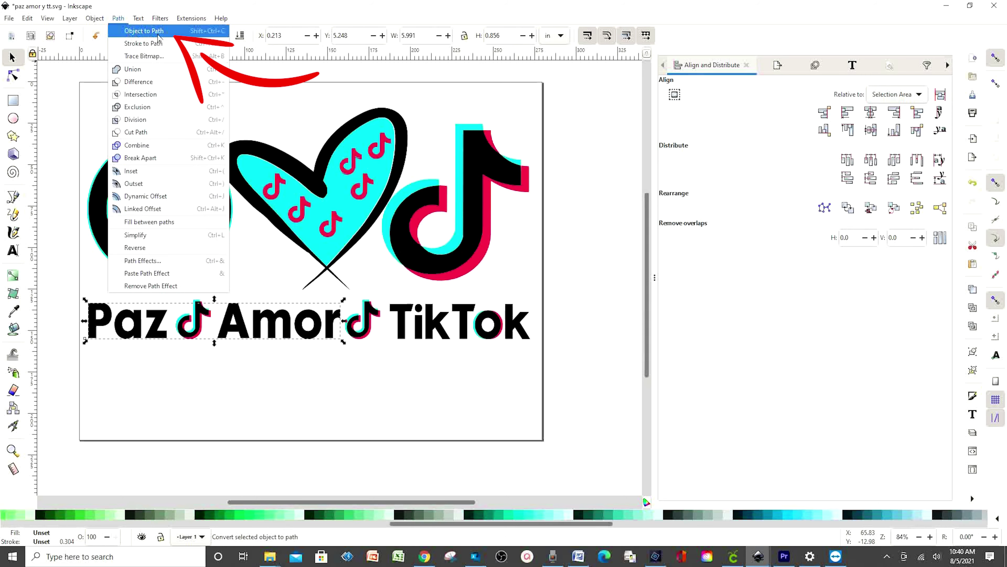
pyautogui.click(159, 38)
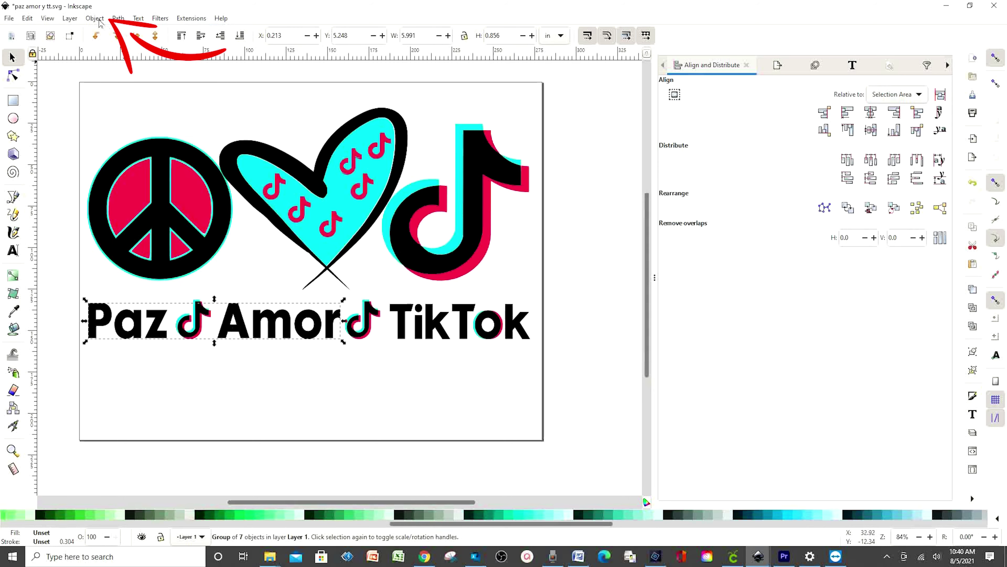
pyautogui.click(97, 20)
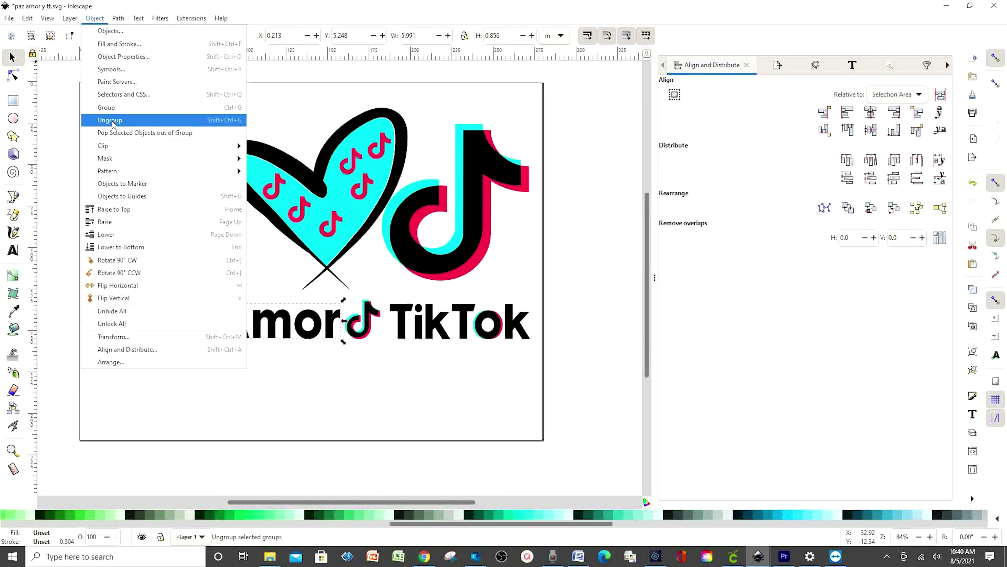
pyautogui.click(111, 120)
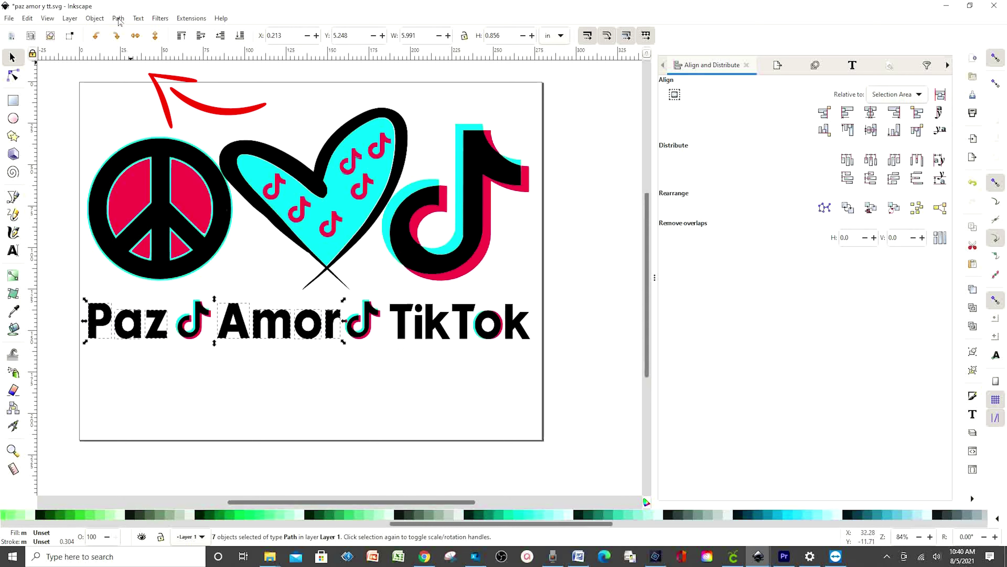
pyautogui.click(118, 19)
pyautogui.click(133, 71)
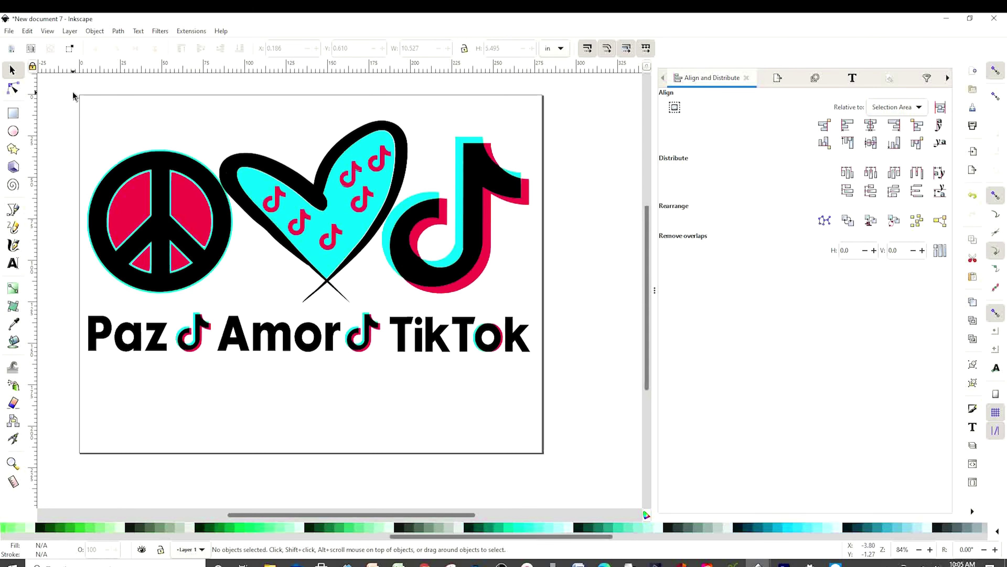
# Step: Group the emblem row and the Paz Amor TikTok caption into a single object
pyautogui.moveTo(73, 91); pyautogui.dragTo(563, 420)
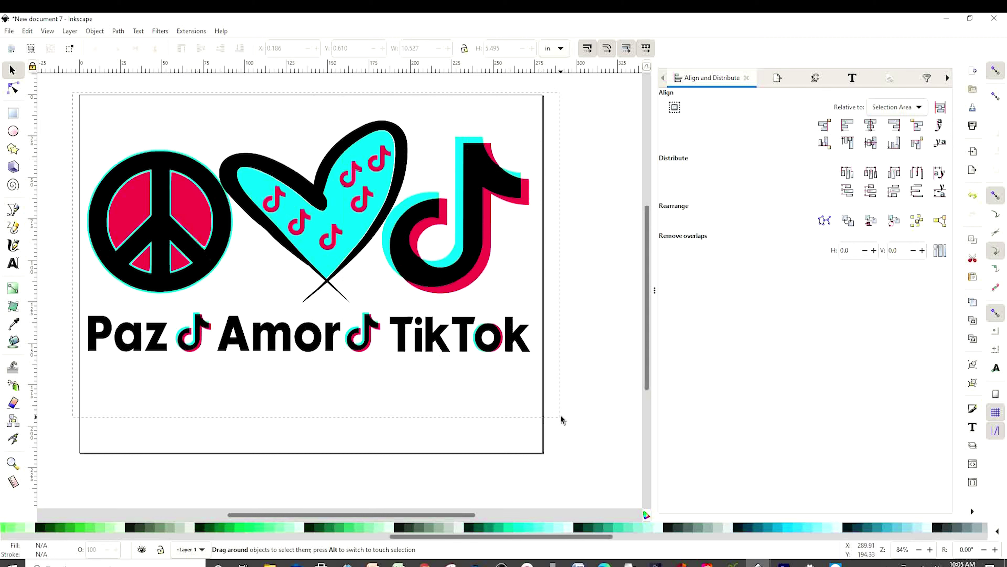
pyautogui.press('Escape')
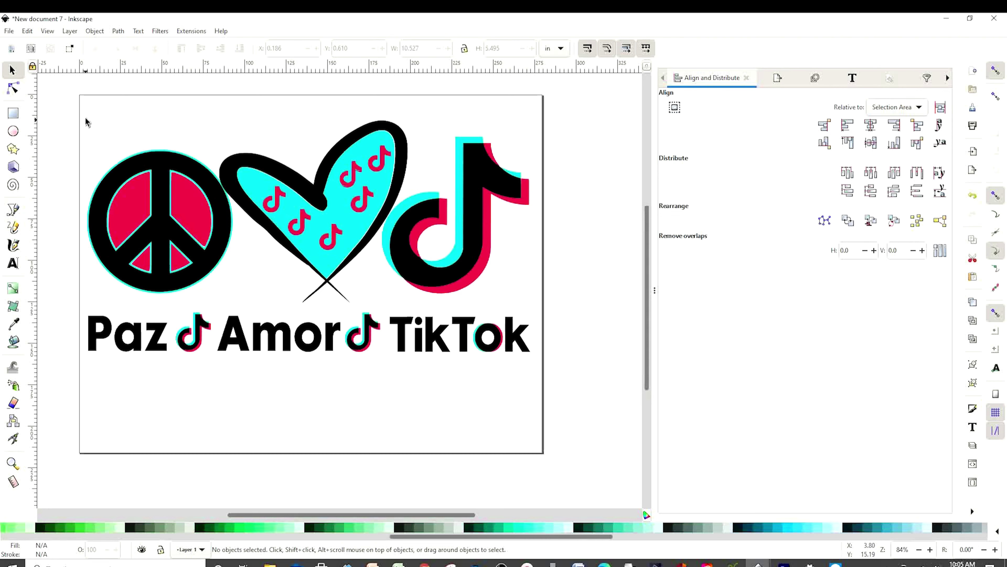
pyautogui.moveTo(74, 92); pyautogui.dragTo(572, 403)
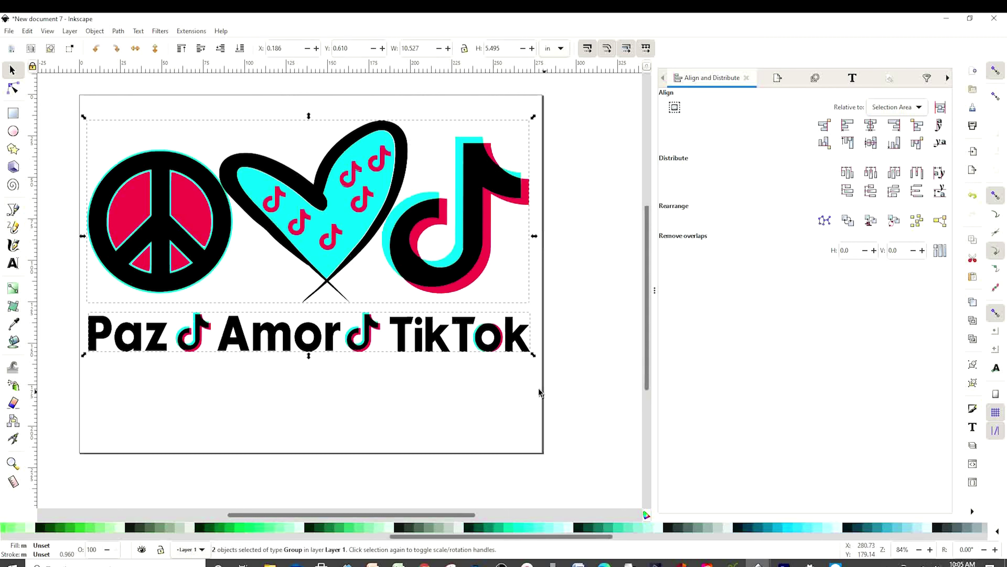
pyautogui.rightClick(395, 338)
pyautogui.click(433, 256)
pyautogui.click(549, 336)
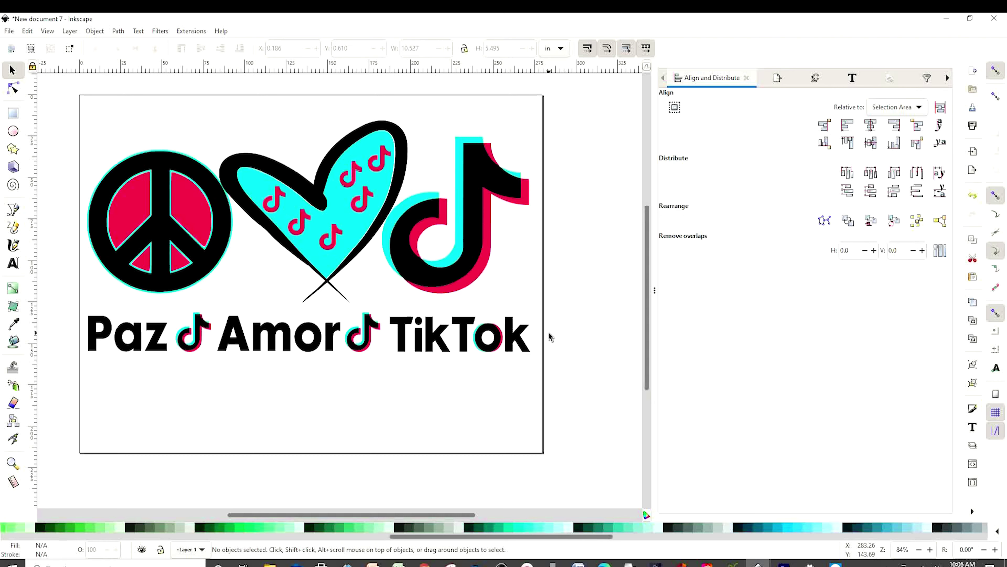
# Step: Save a copy named 'pltt 1' as Plain SVG (*.svg) in the 2020 folder
pyautogui.click(9, 32)
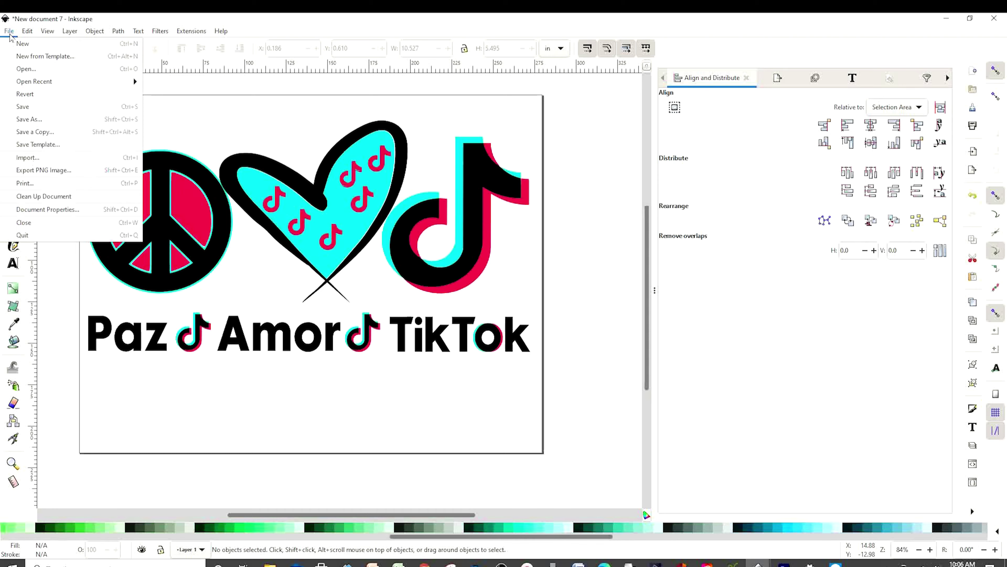
pyautogui.click(50, 135)
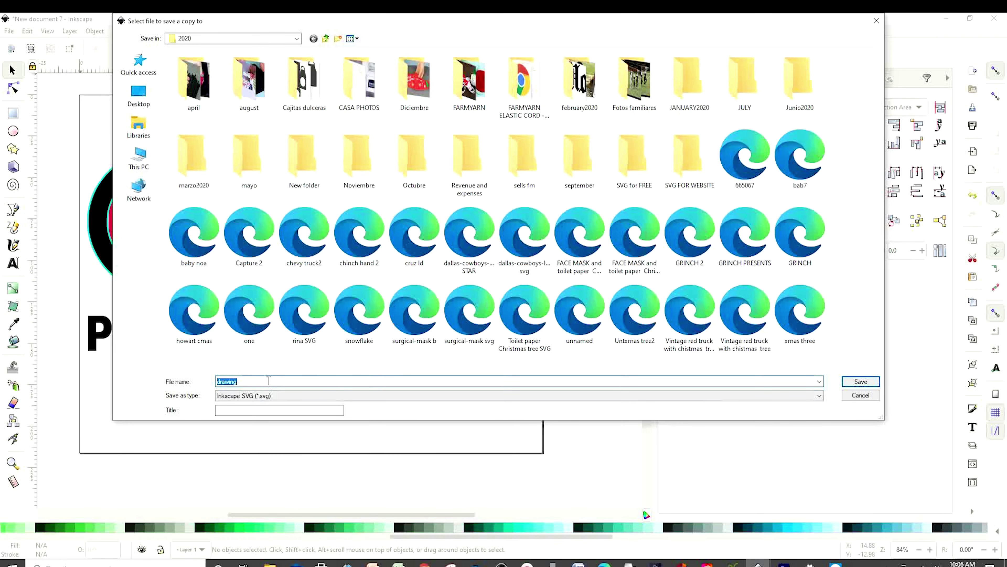
pyautogui.write('pltt 1')
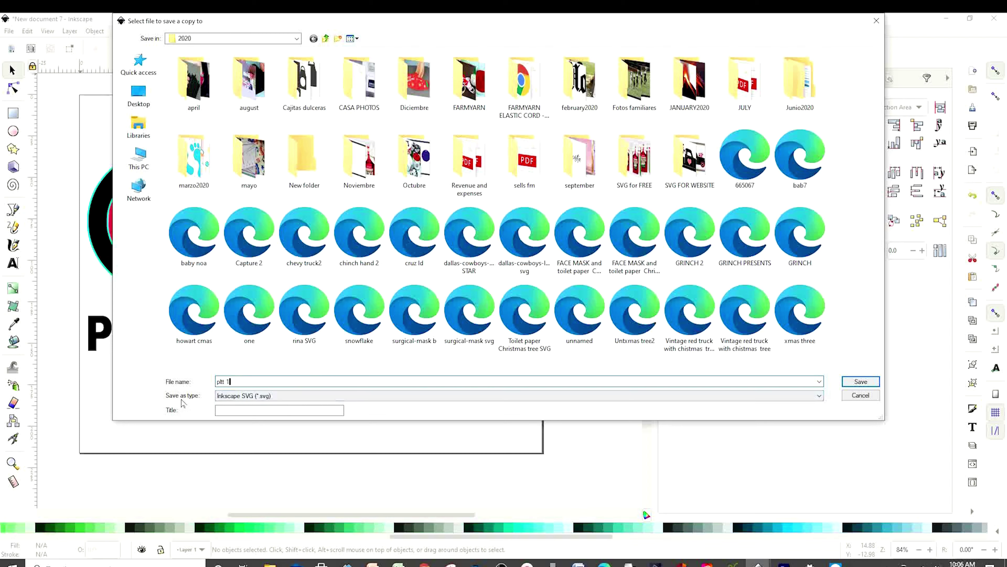
pyautogui.click(270, 396)
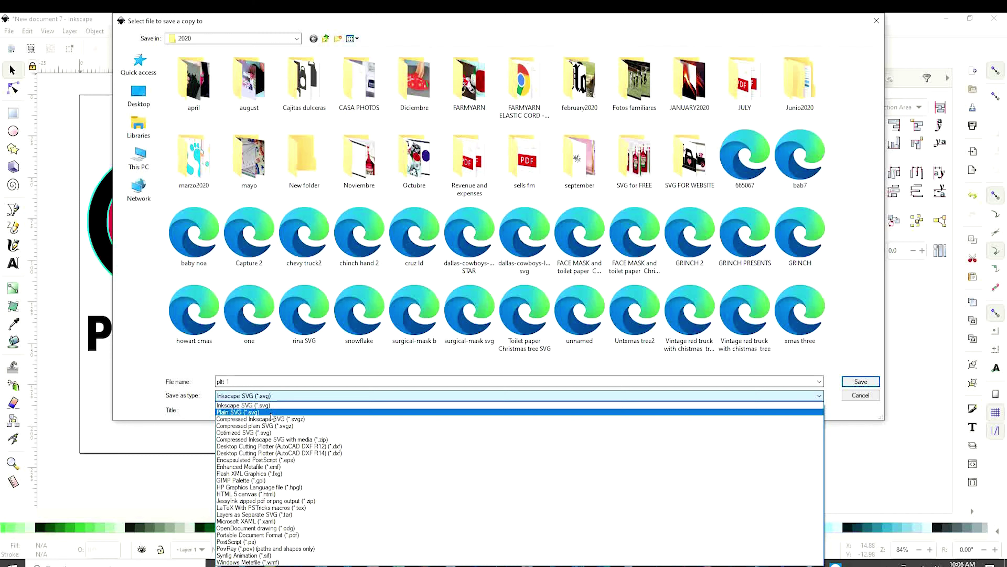
pyautogui.click(271, 414)
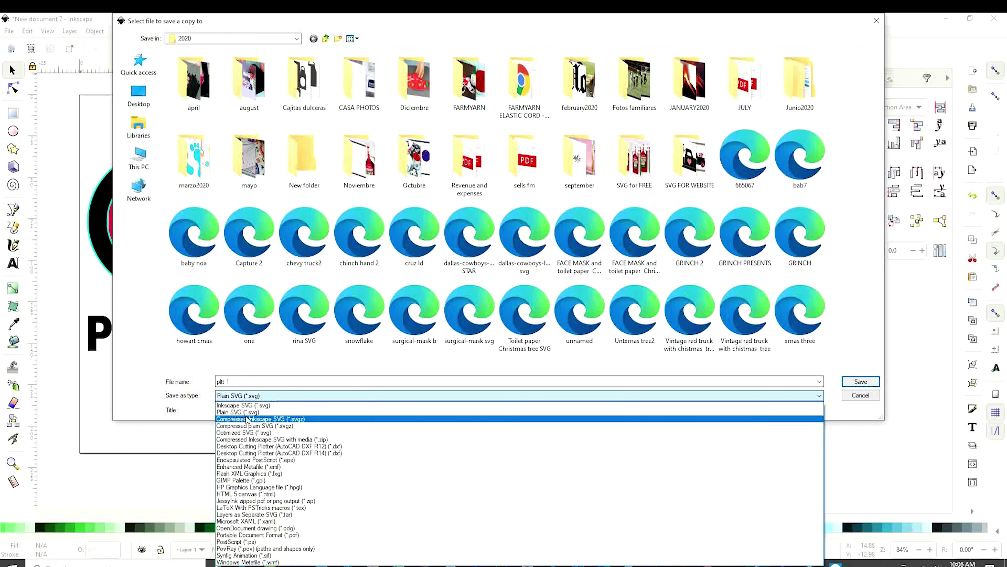
pyautogui.click(263, 412)
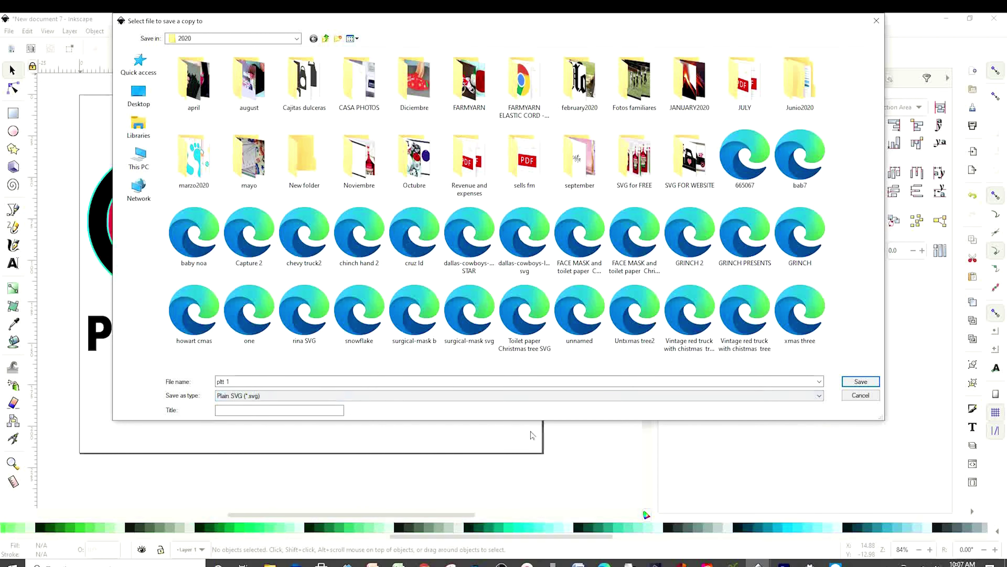
pyautogui.click(860, 381)
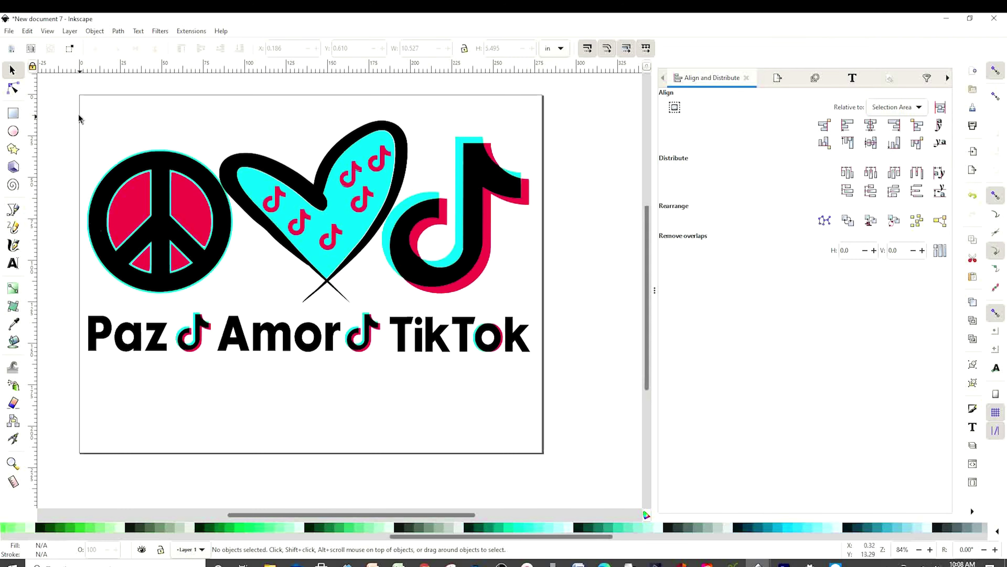
# Step: Bring up the 'peace love tiktok mu.png' window showing the Peace Love TikTok shirt mockup
pyautogui.moveTo(79, 115)
pyautogui.mouseDown()
pyautogui.moveTo(181, 331)
pyautogui.moveTo(588, 396)
pyautogui.mouseUp()
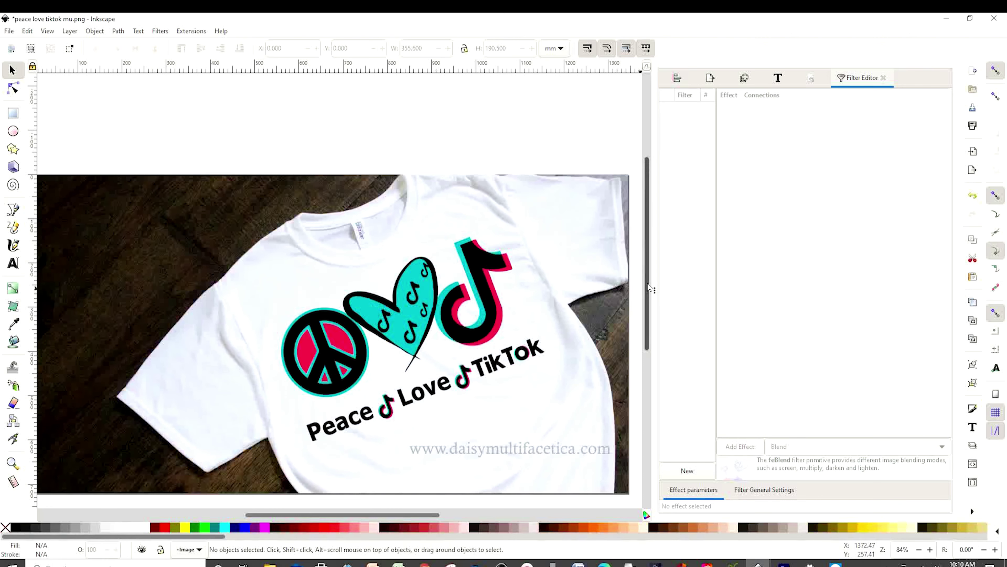
pyautogui.scroll(-2, 650, 306)
pyautogui.scroll(-8, 649, 306)
pyautogui.scroll(-6, 650, 306)
pyautogui.scroll(-6, 516, 329)
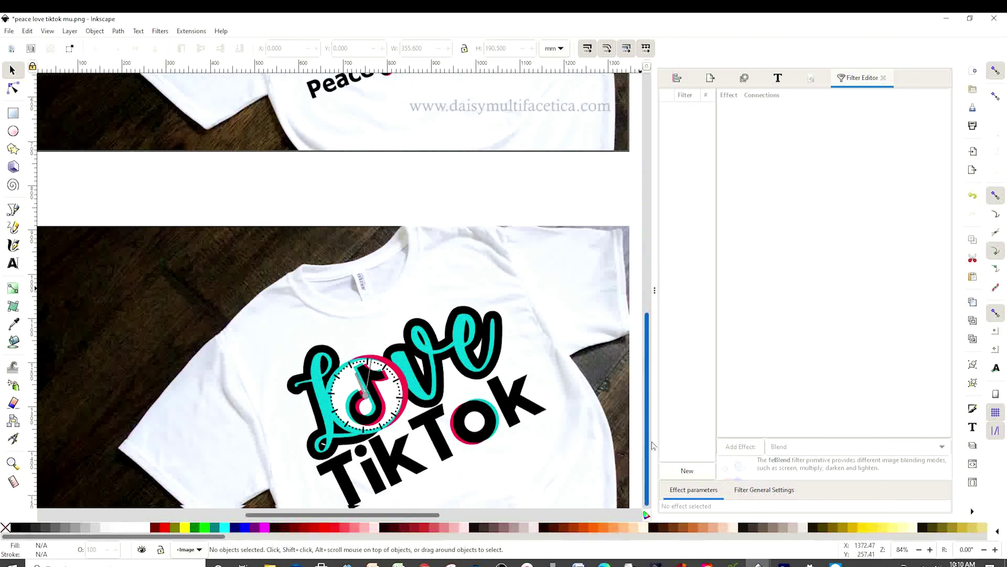
pyautogui.scroll(-5, 417, 351)
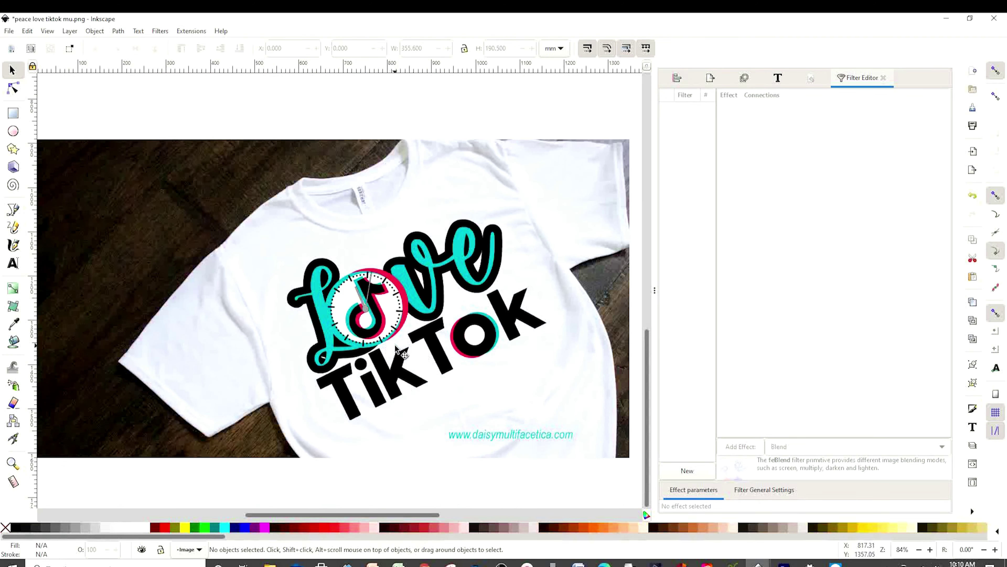
pyautogui.scroll(2, 645, 363)
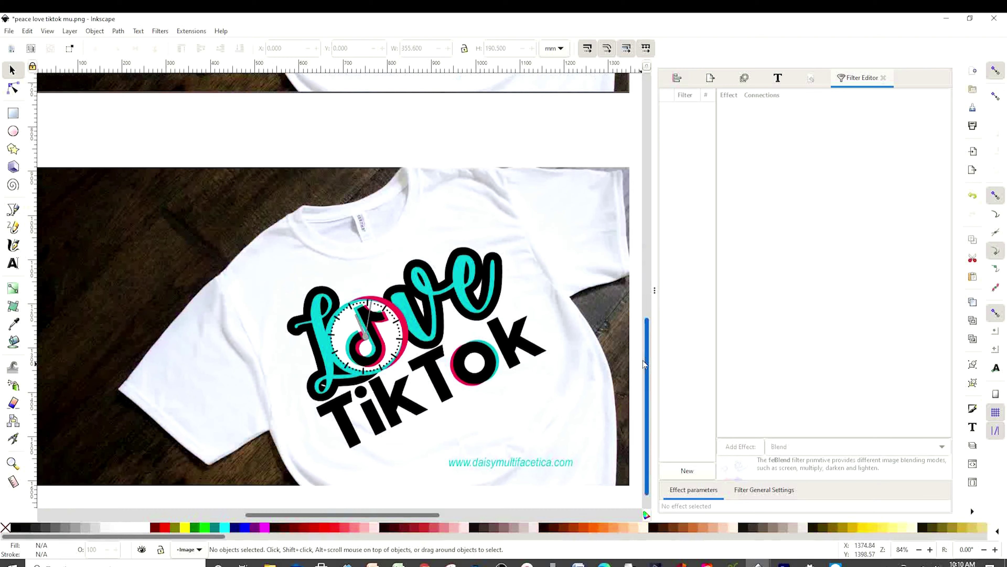
pyautogui.moveTo(644, 363); pyautogui.dragTo(638, 238)
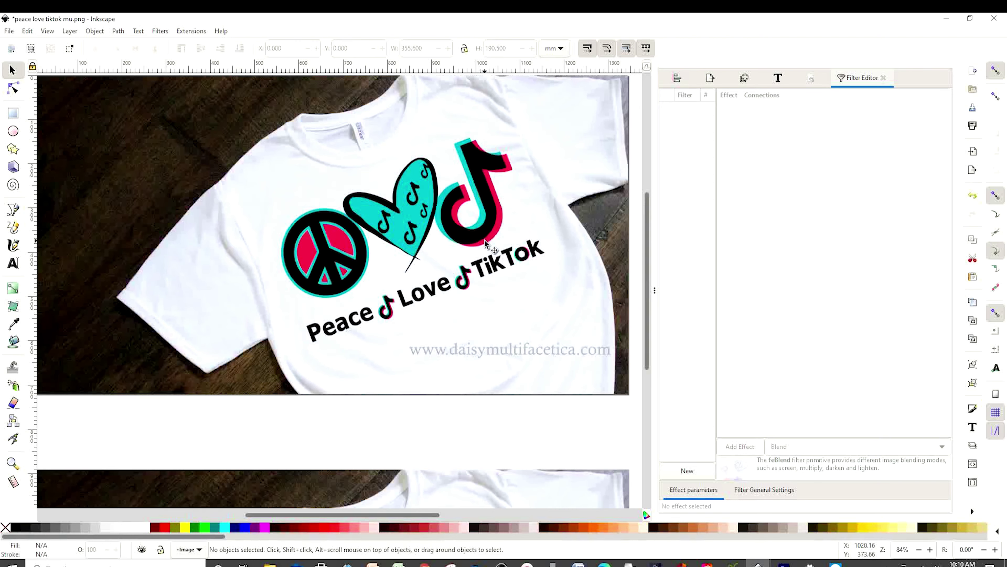
pyautogui.scroll(-3, 484, 239)
pyautogui.scroll(5, 481, 240)
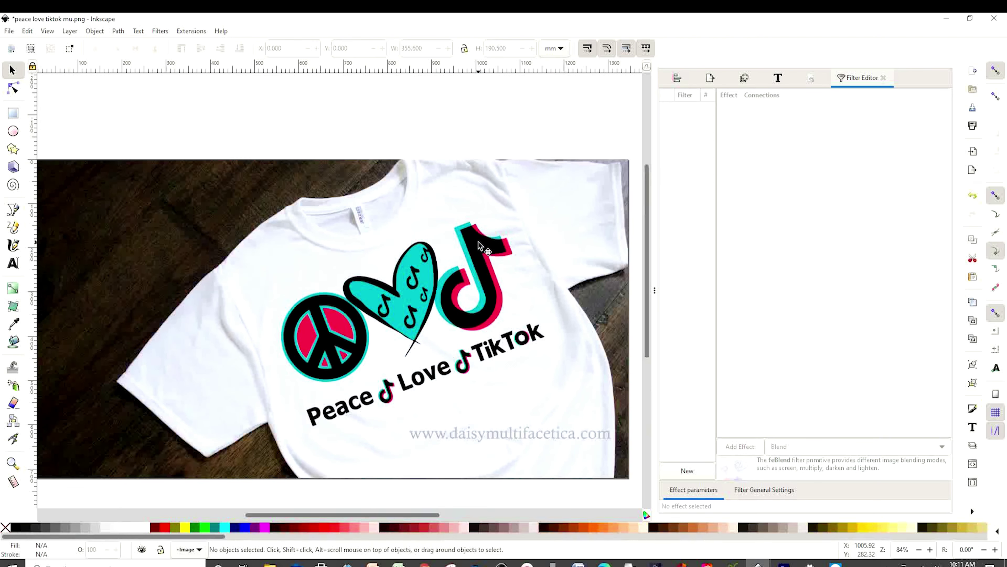
pyautogui.scroll(-2, 478, 241)
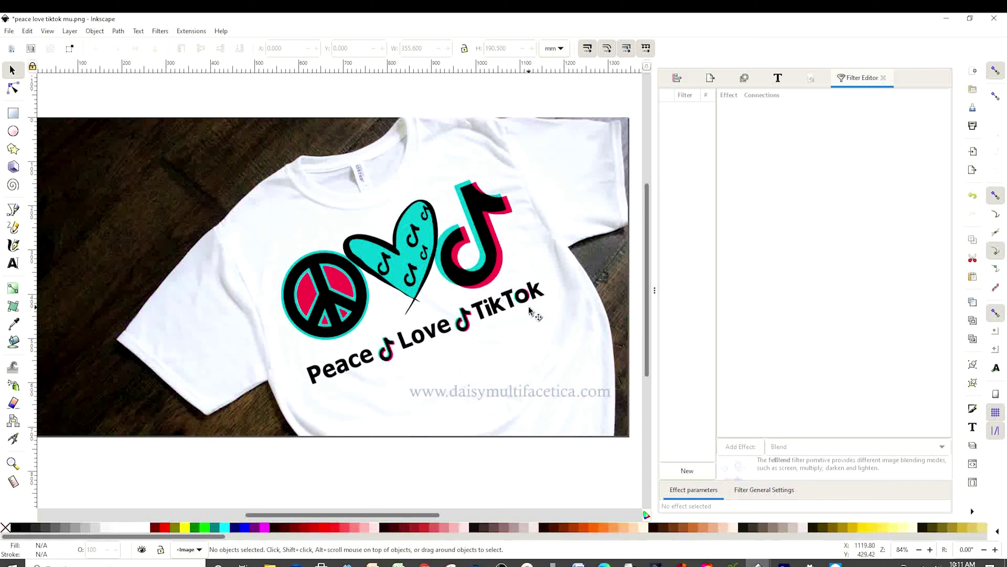
pyautogui.scroll(-3, 529, 311)
pyautogui.scroll(-1, 529, 311)
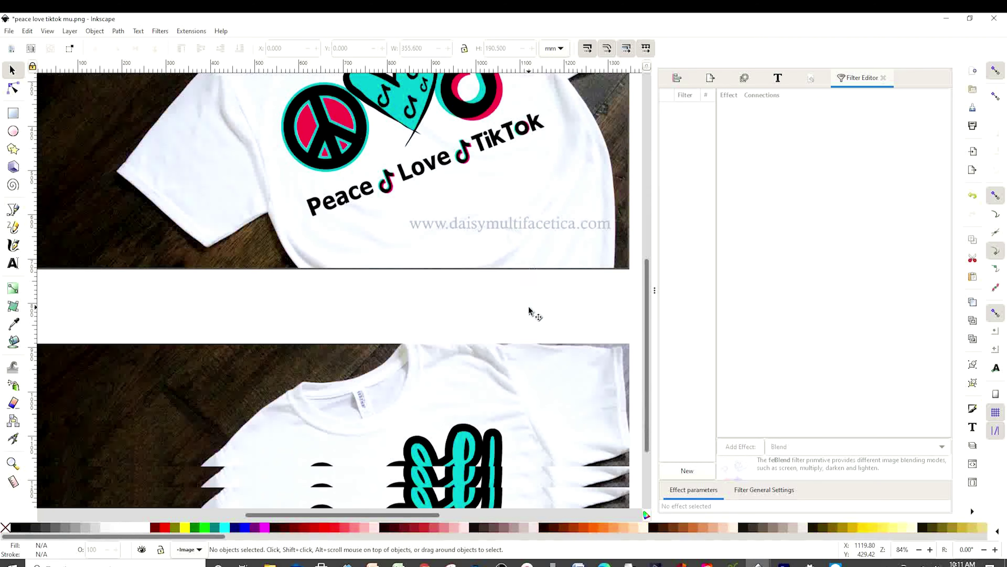
pyautogui.scroll(-2, 529, 311)
pyautogui.scroll(-1, 529, 312)
pyautogui.scroll(-3, 529, 312)
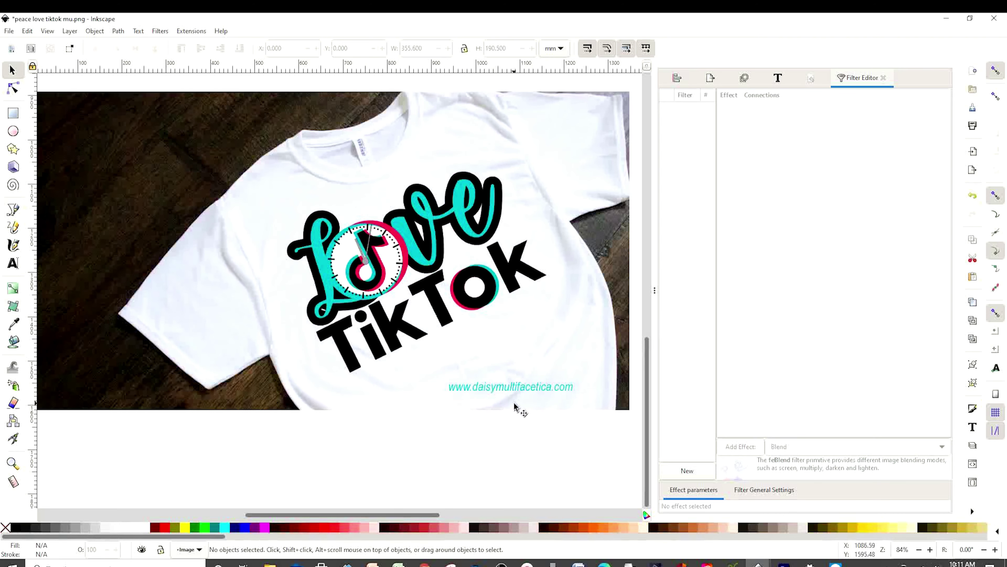
pyautogui.scroll(5, 516, 405)
pyautogui.scroll(4, 522, 406)
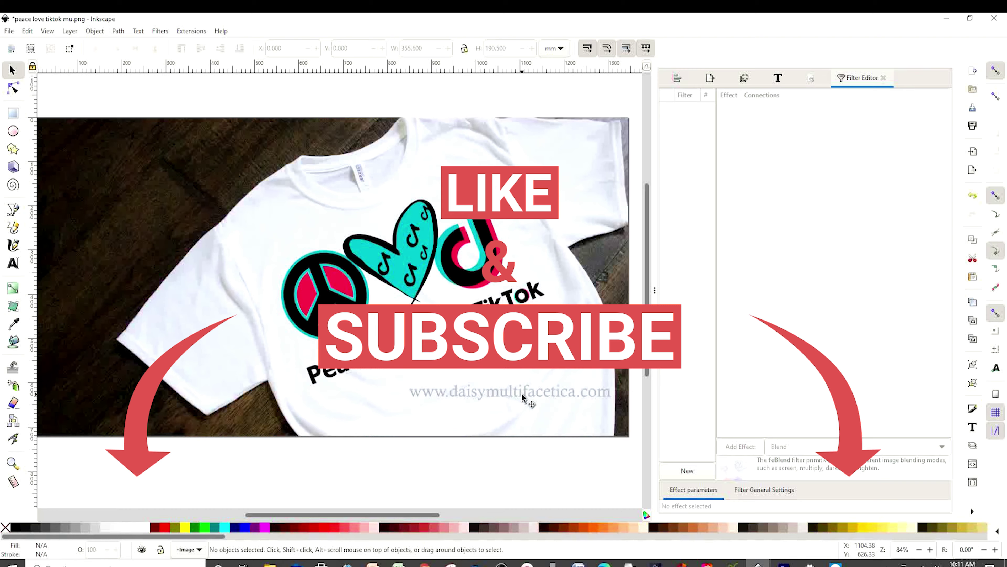
# Step: Scroll down to the second white shirt printed with the Love TikTok design
pyautogui.moveTo(645, 370); pyautogui.dragTo(637, 504)
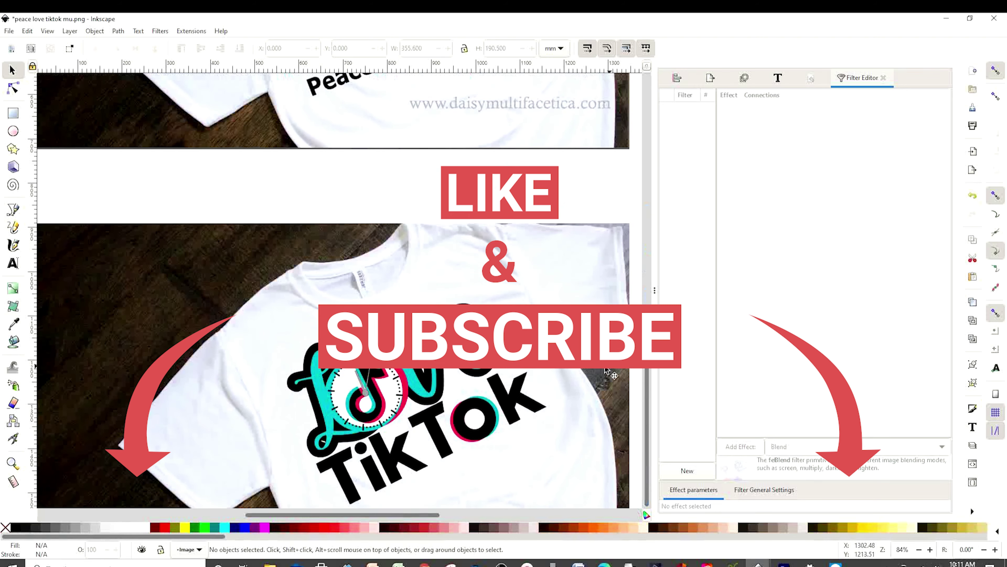
pyautogui.scroll(-3, 619, 399)
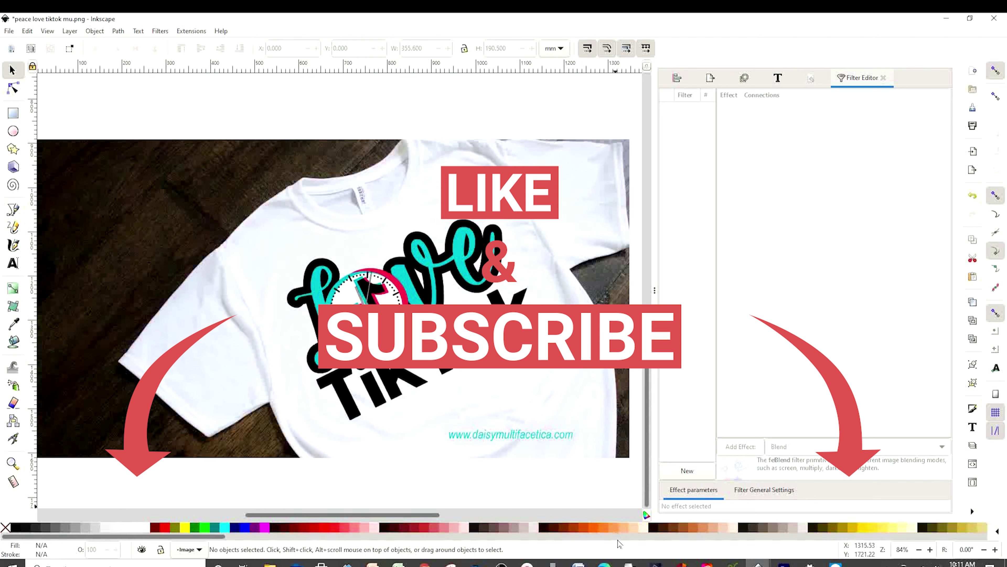